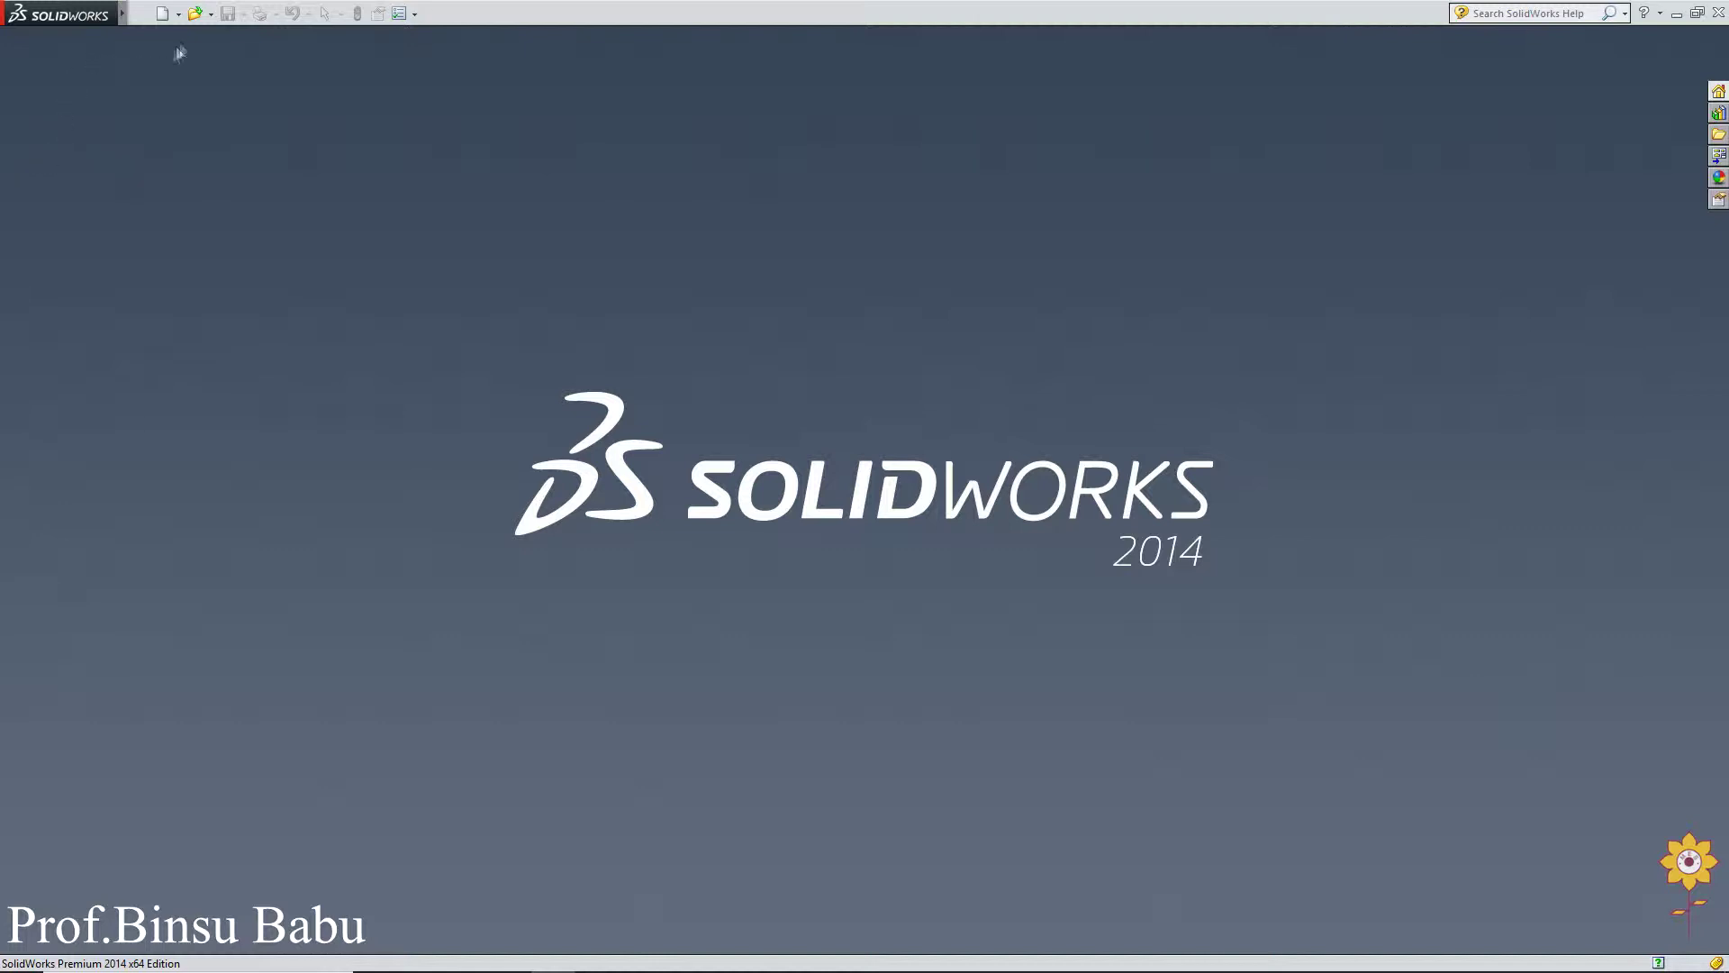
# Step: Show the File menu from the SOLIDWORKS logo on the start screen
pyautogui.moveTo(58, 14)
pyautogui.click(141, 13)
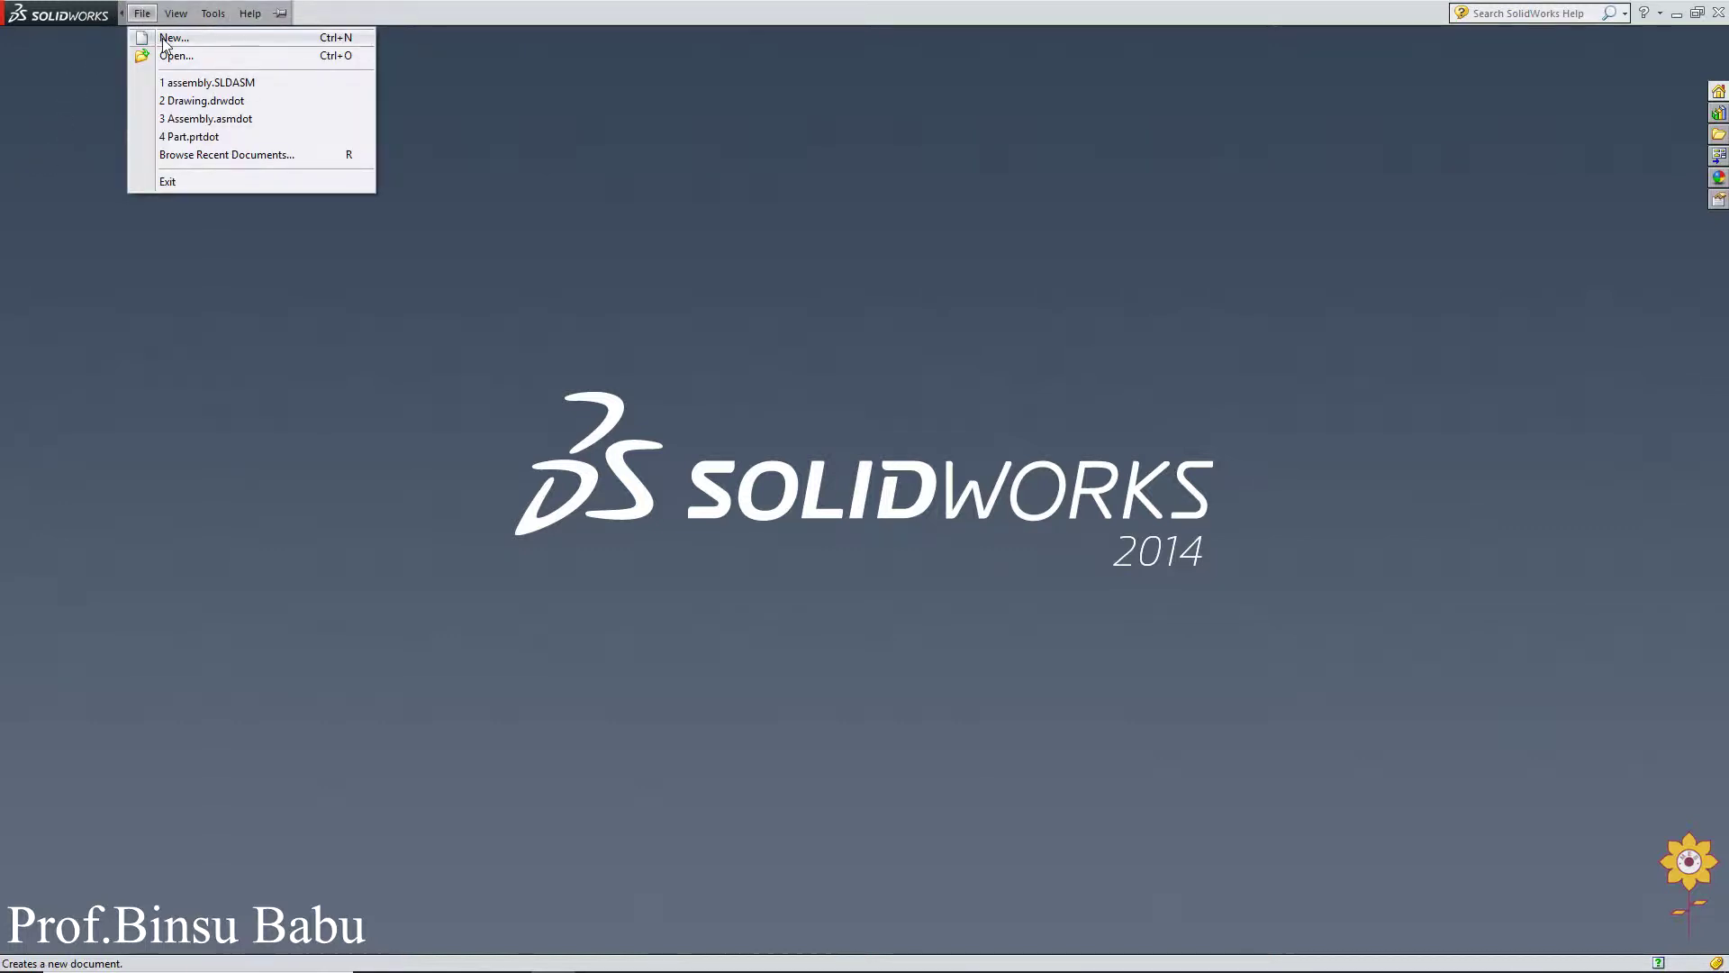
# Step: Create new part Part4 and start Sketch1 on its Front Plane
pyautogui.click(165, 37)
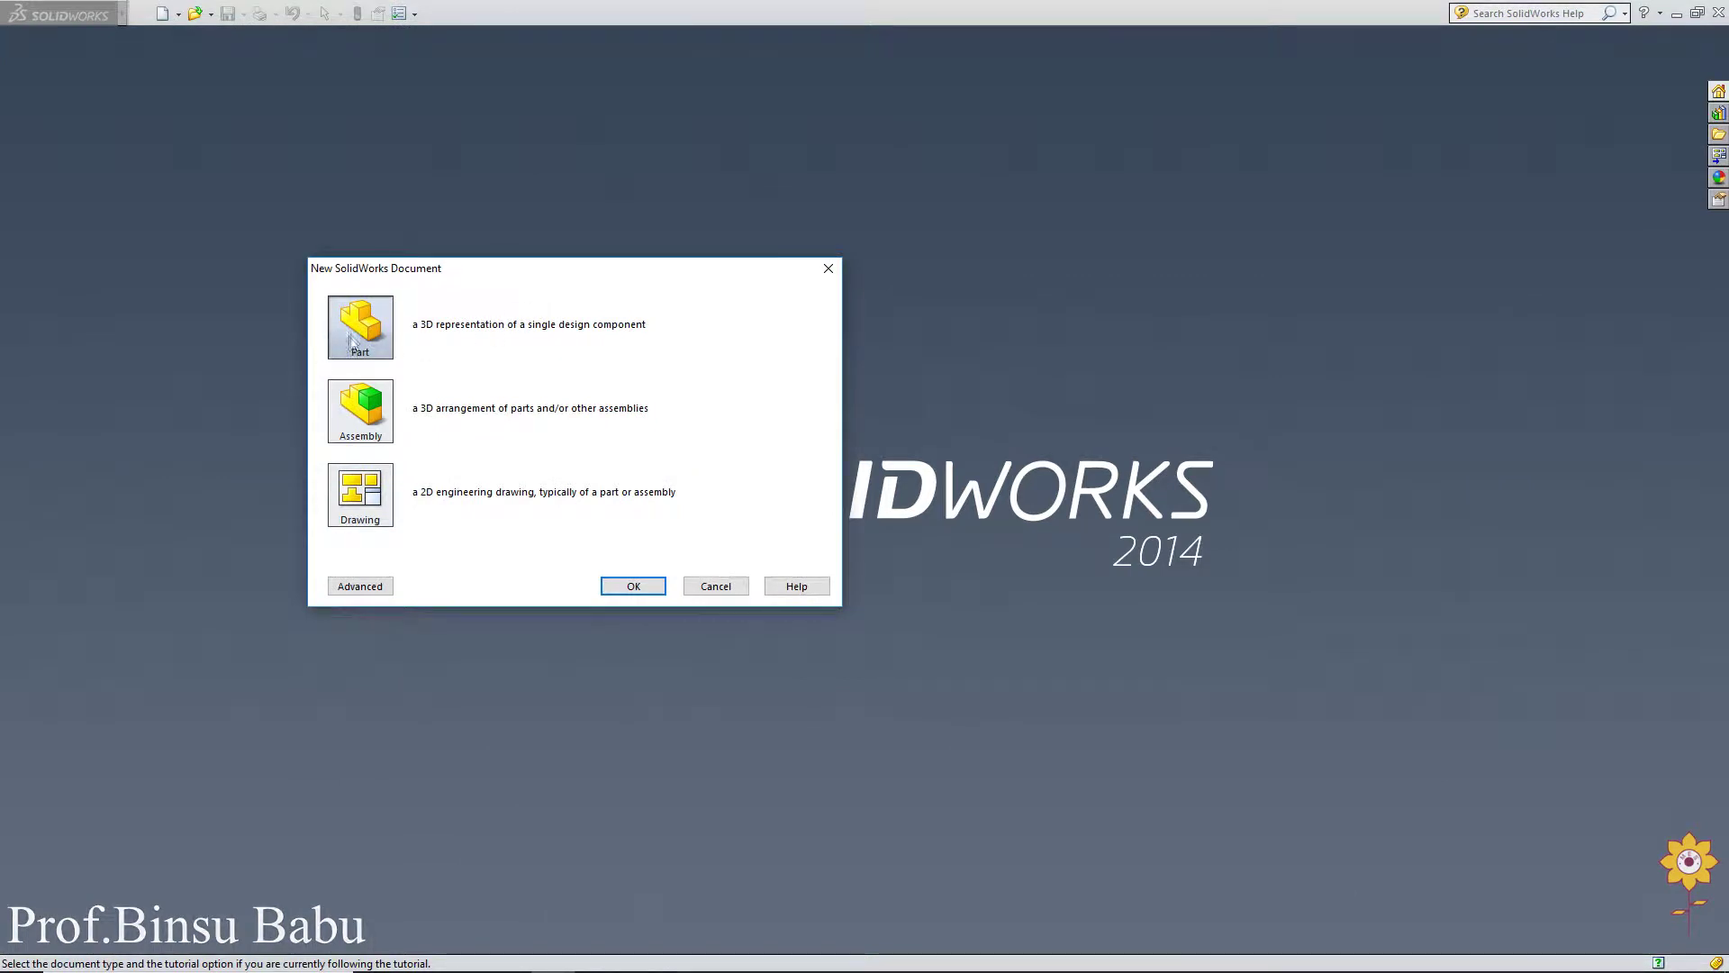
pyautogui.click(635, 589)
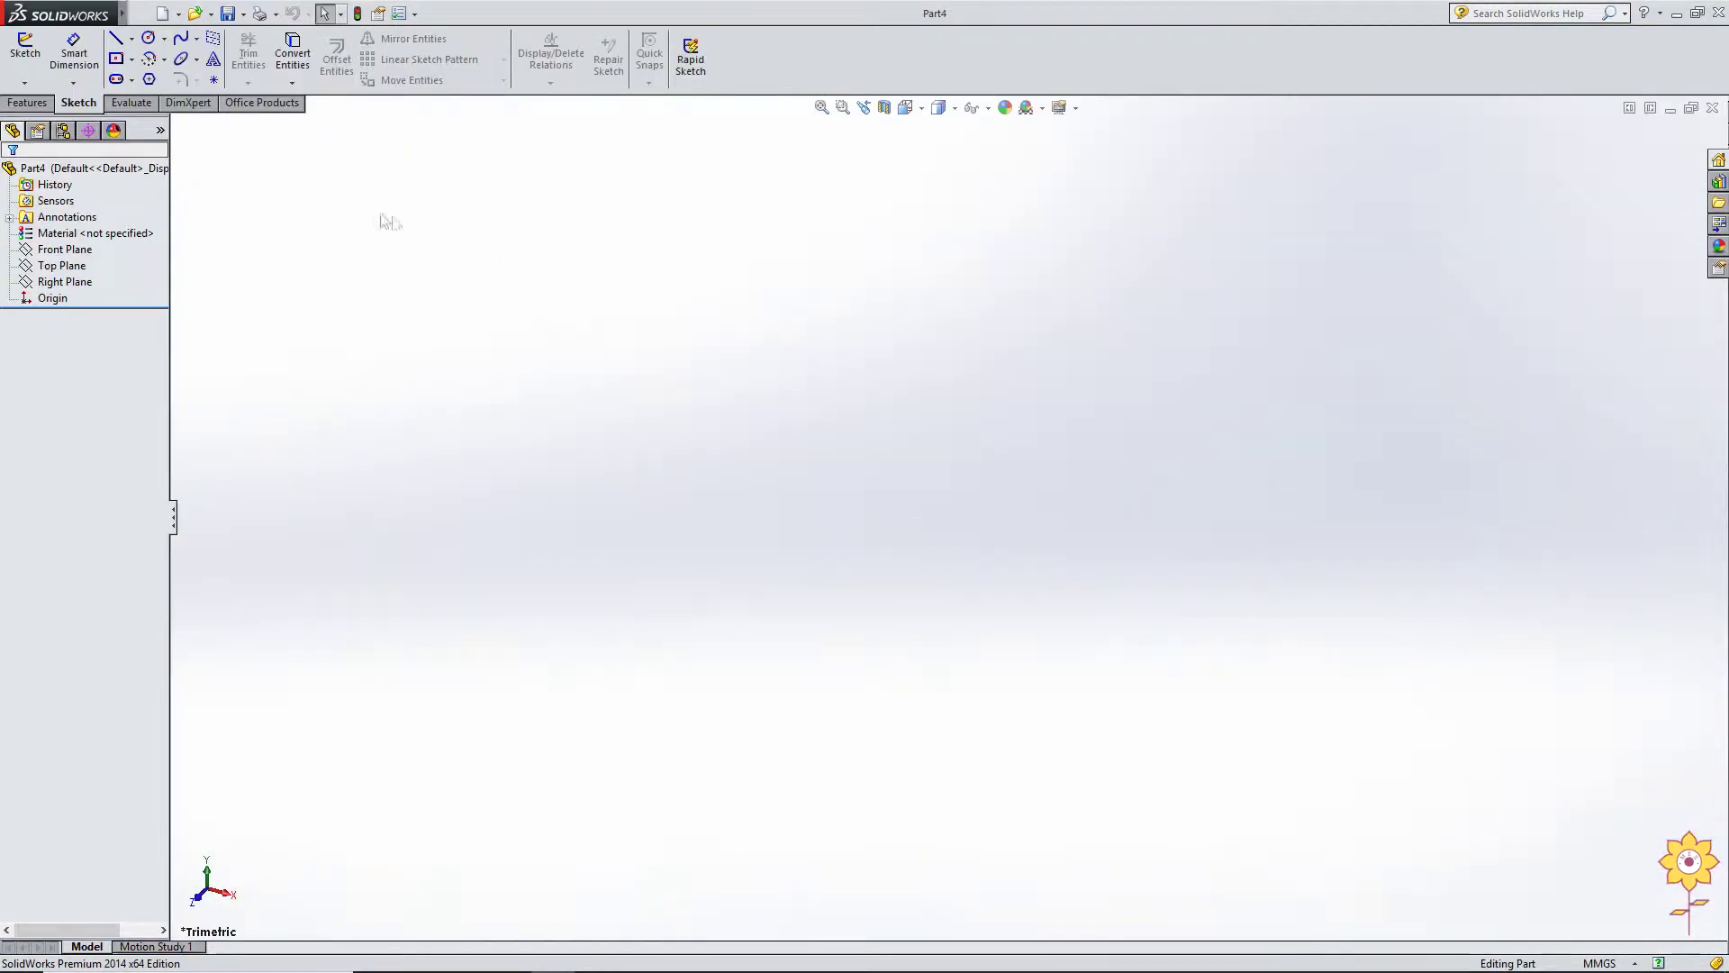
pyautogui.click(66, 253)
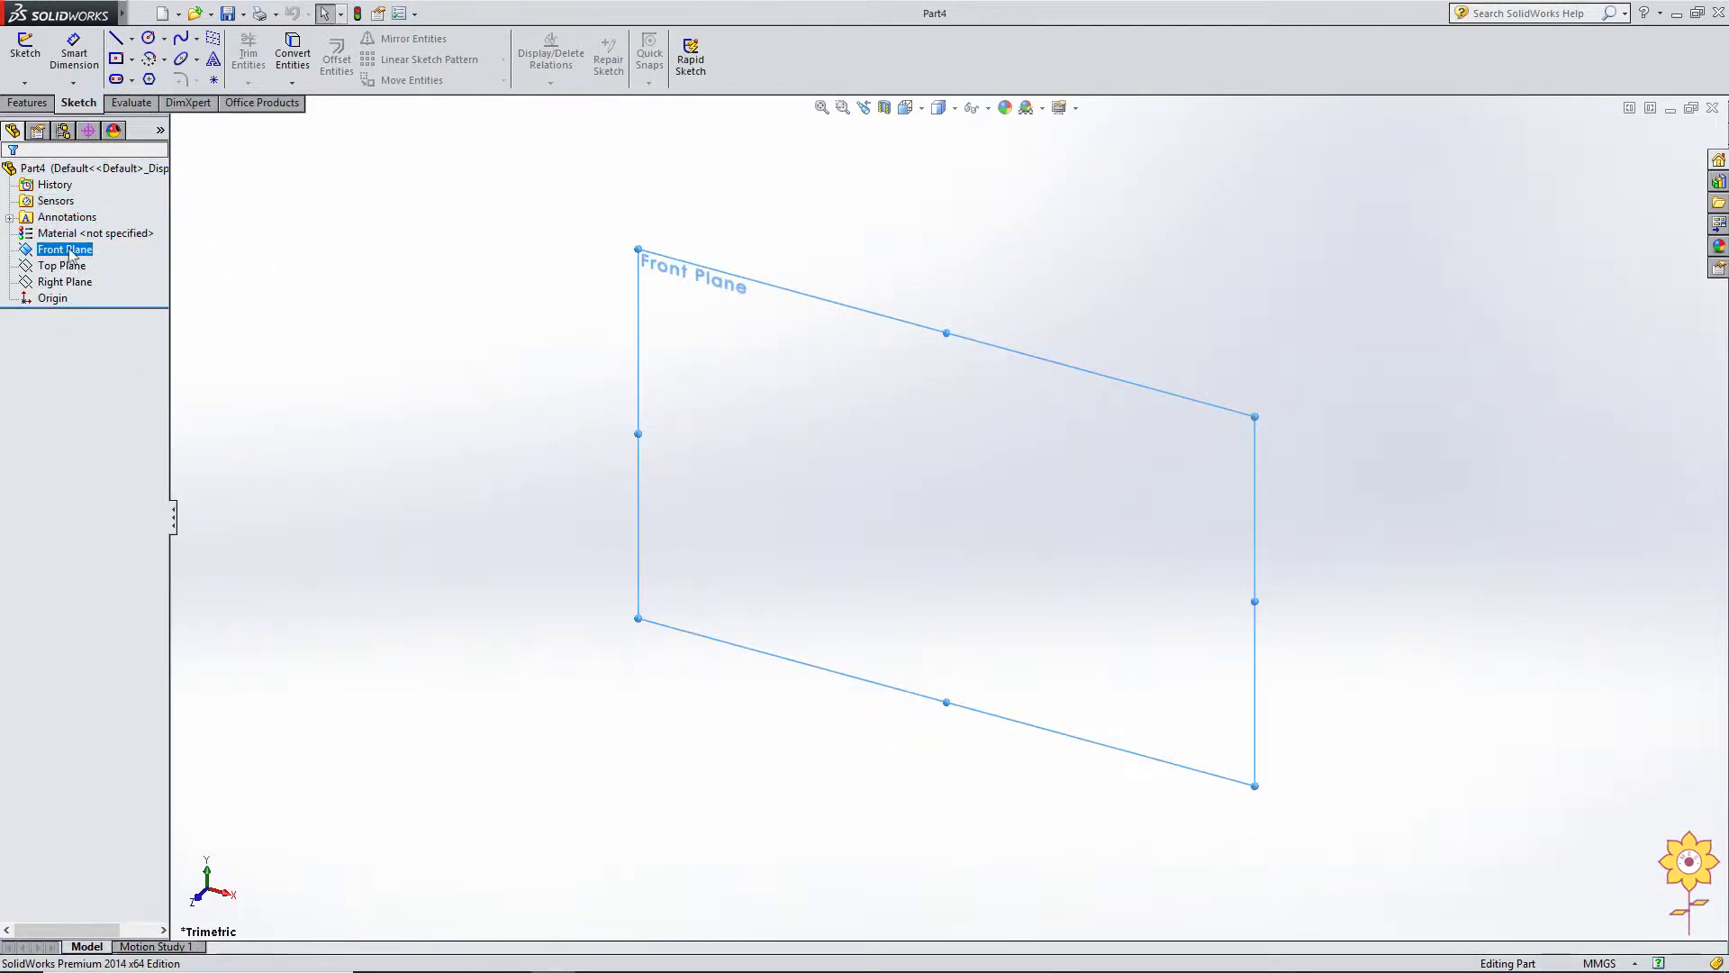
pyautogui.click(24, 52)
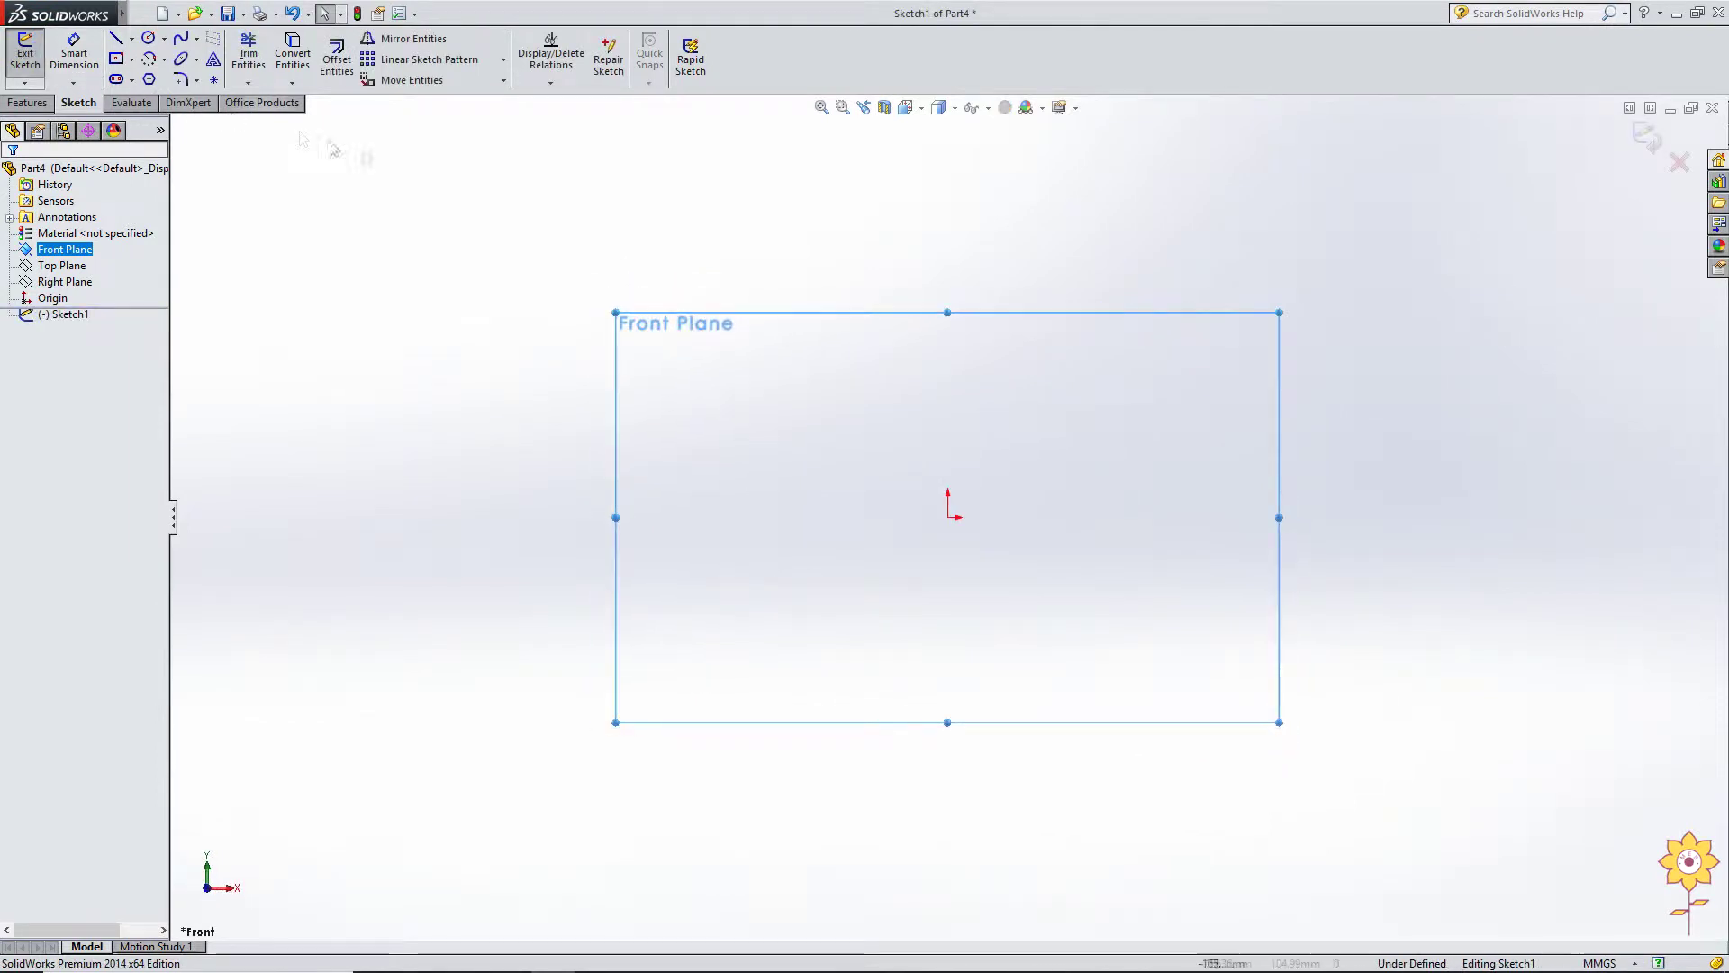
pyautogui.click(594, 247)
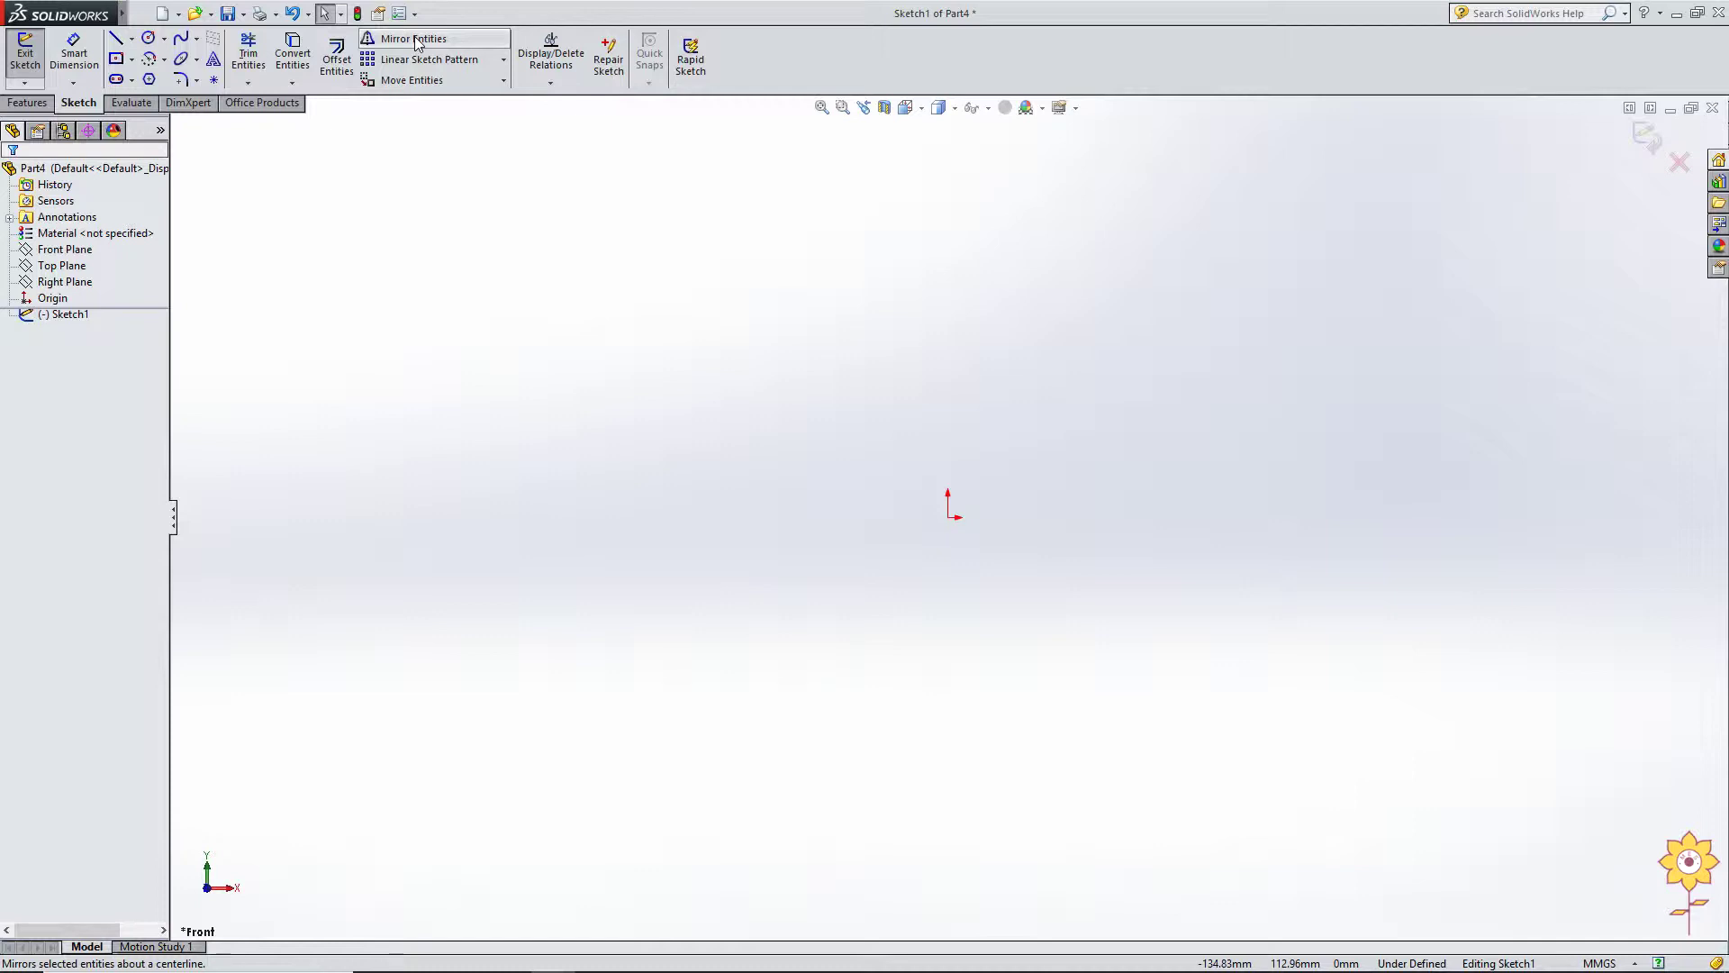
pyautogui.click(133, 41)
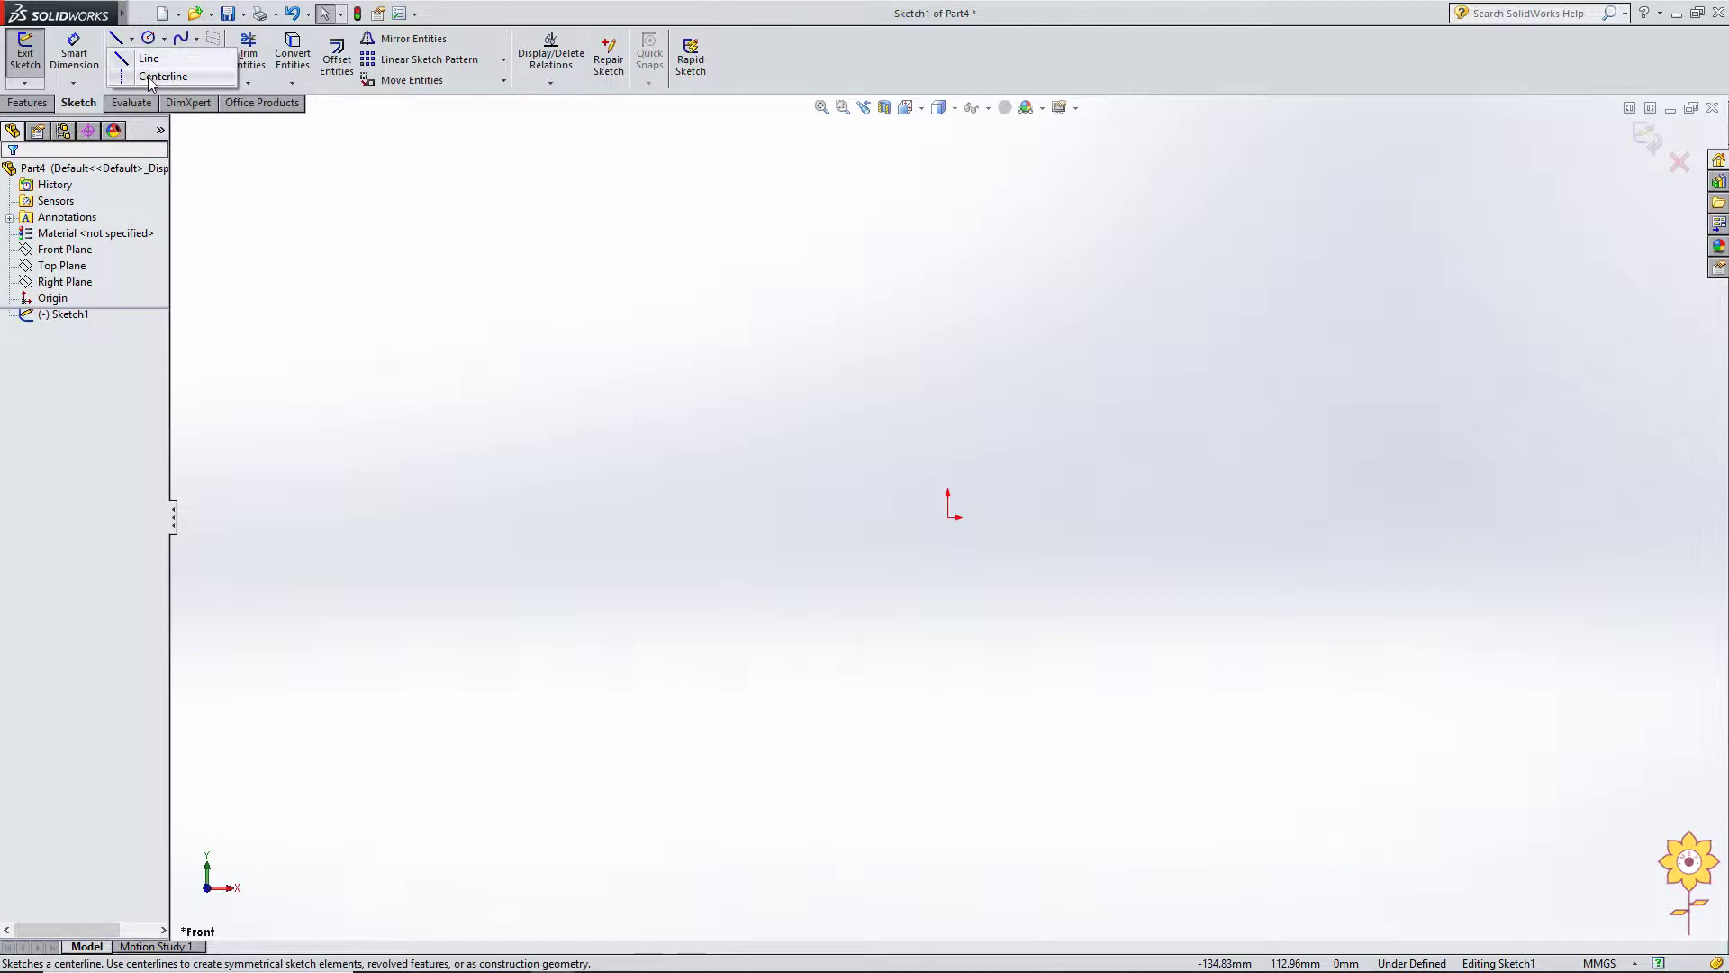
# Step: Draw a vertical centerline through the origin, from well above to well below it
pyautogui.click(152, 78)
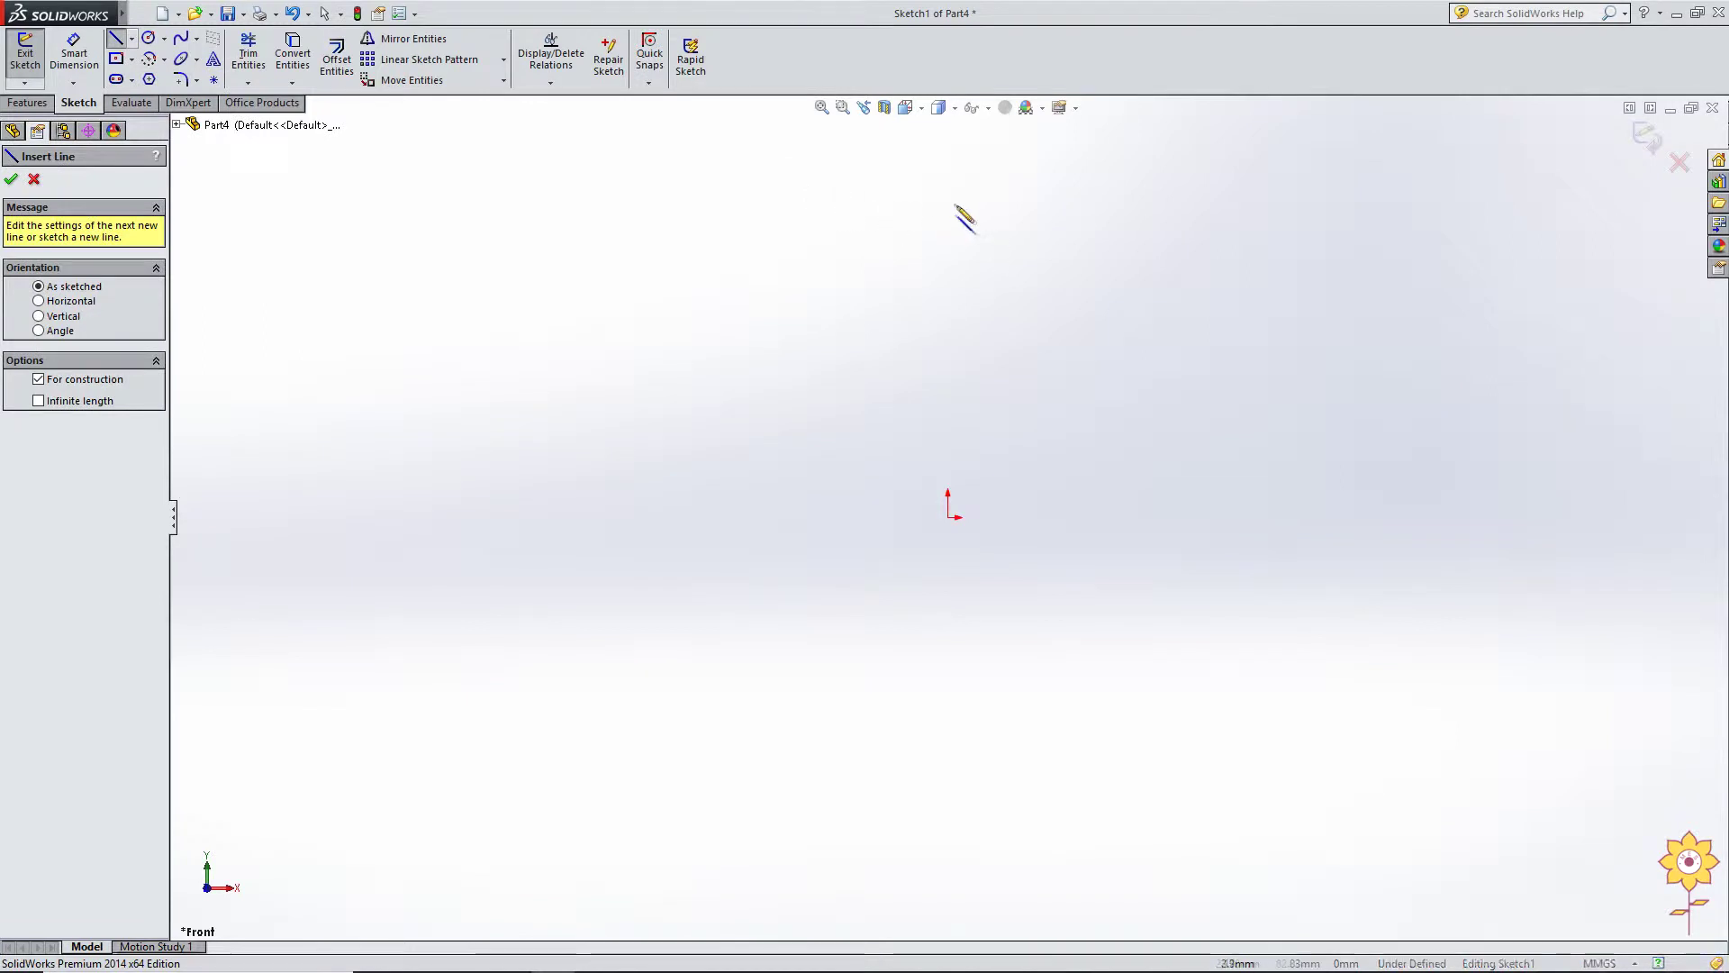
pyautogui.click(941, 202)
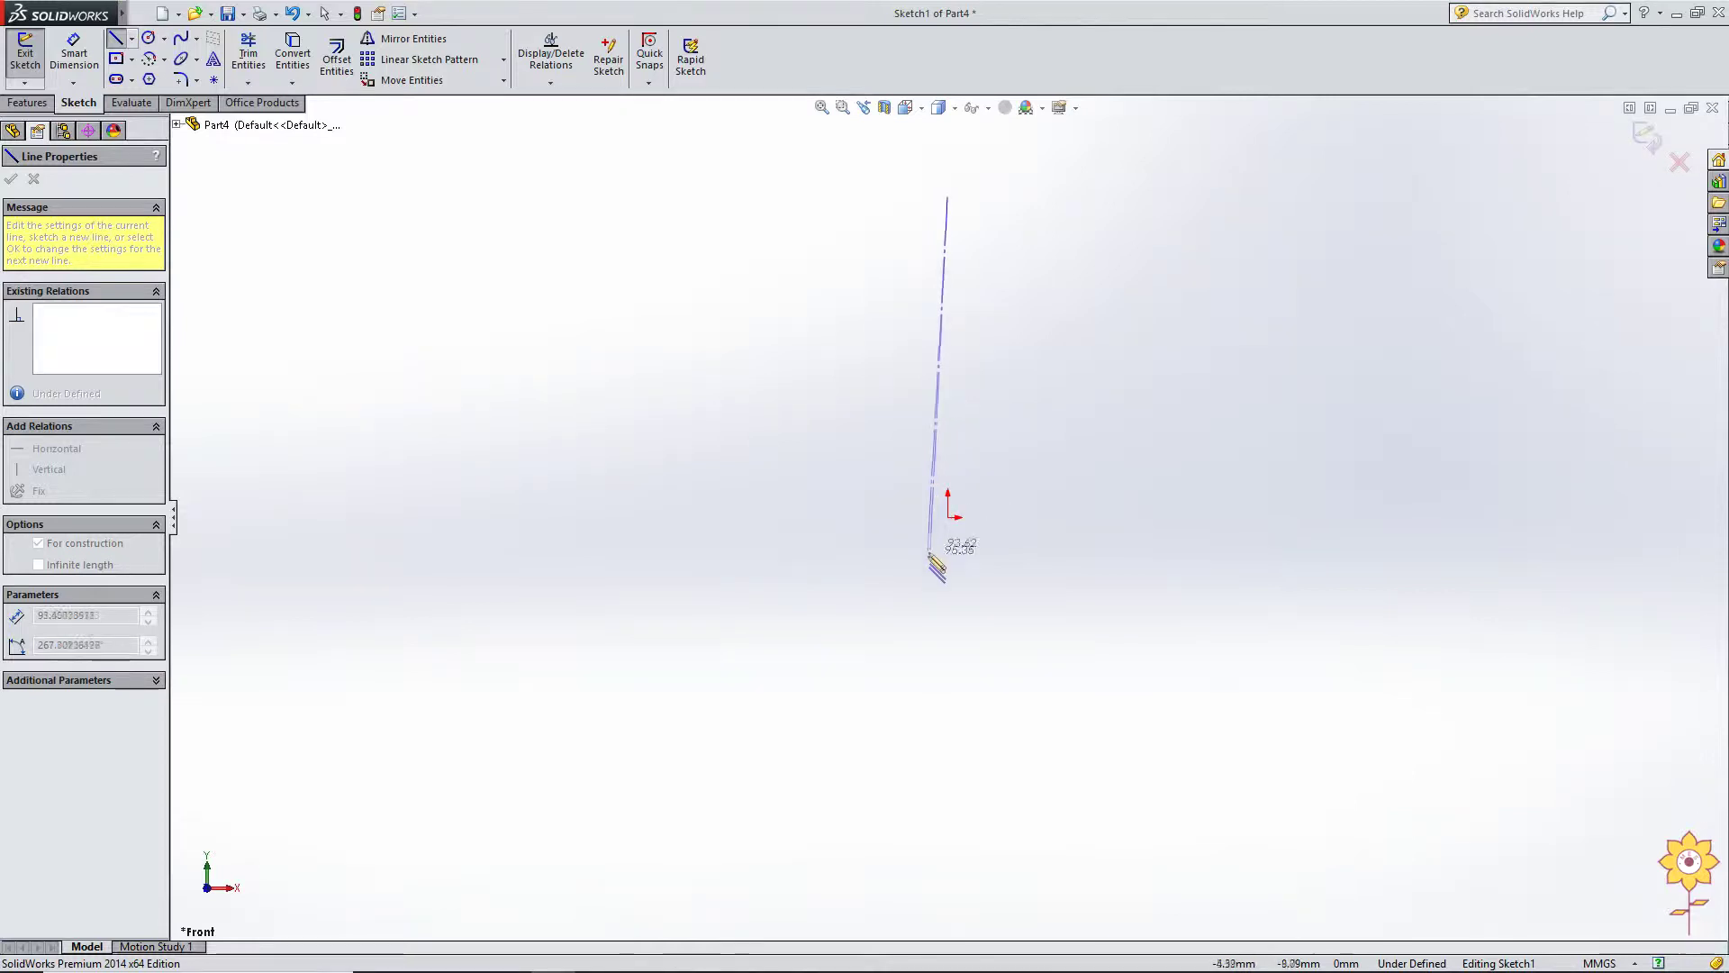
pyautogui.click(947, 785)
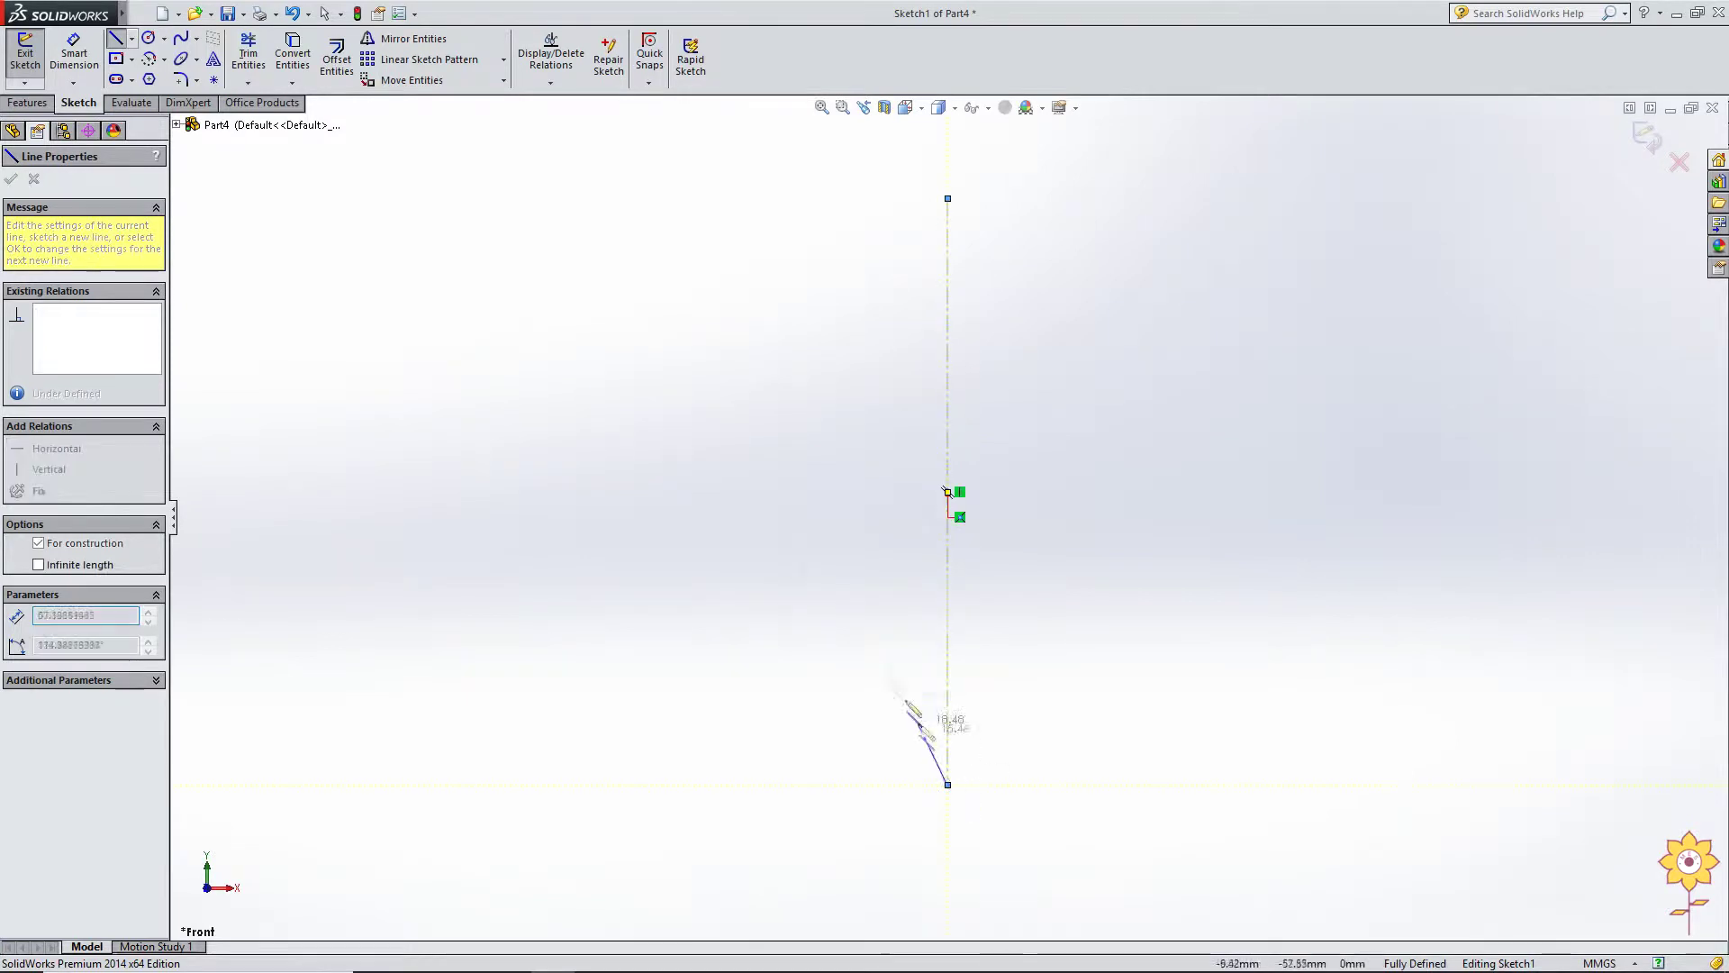
pyautogui.rightClick(623, 339)
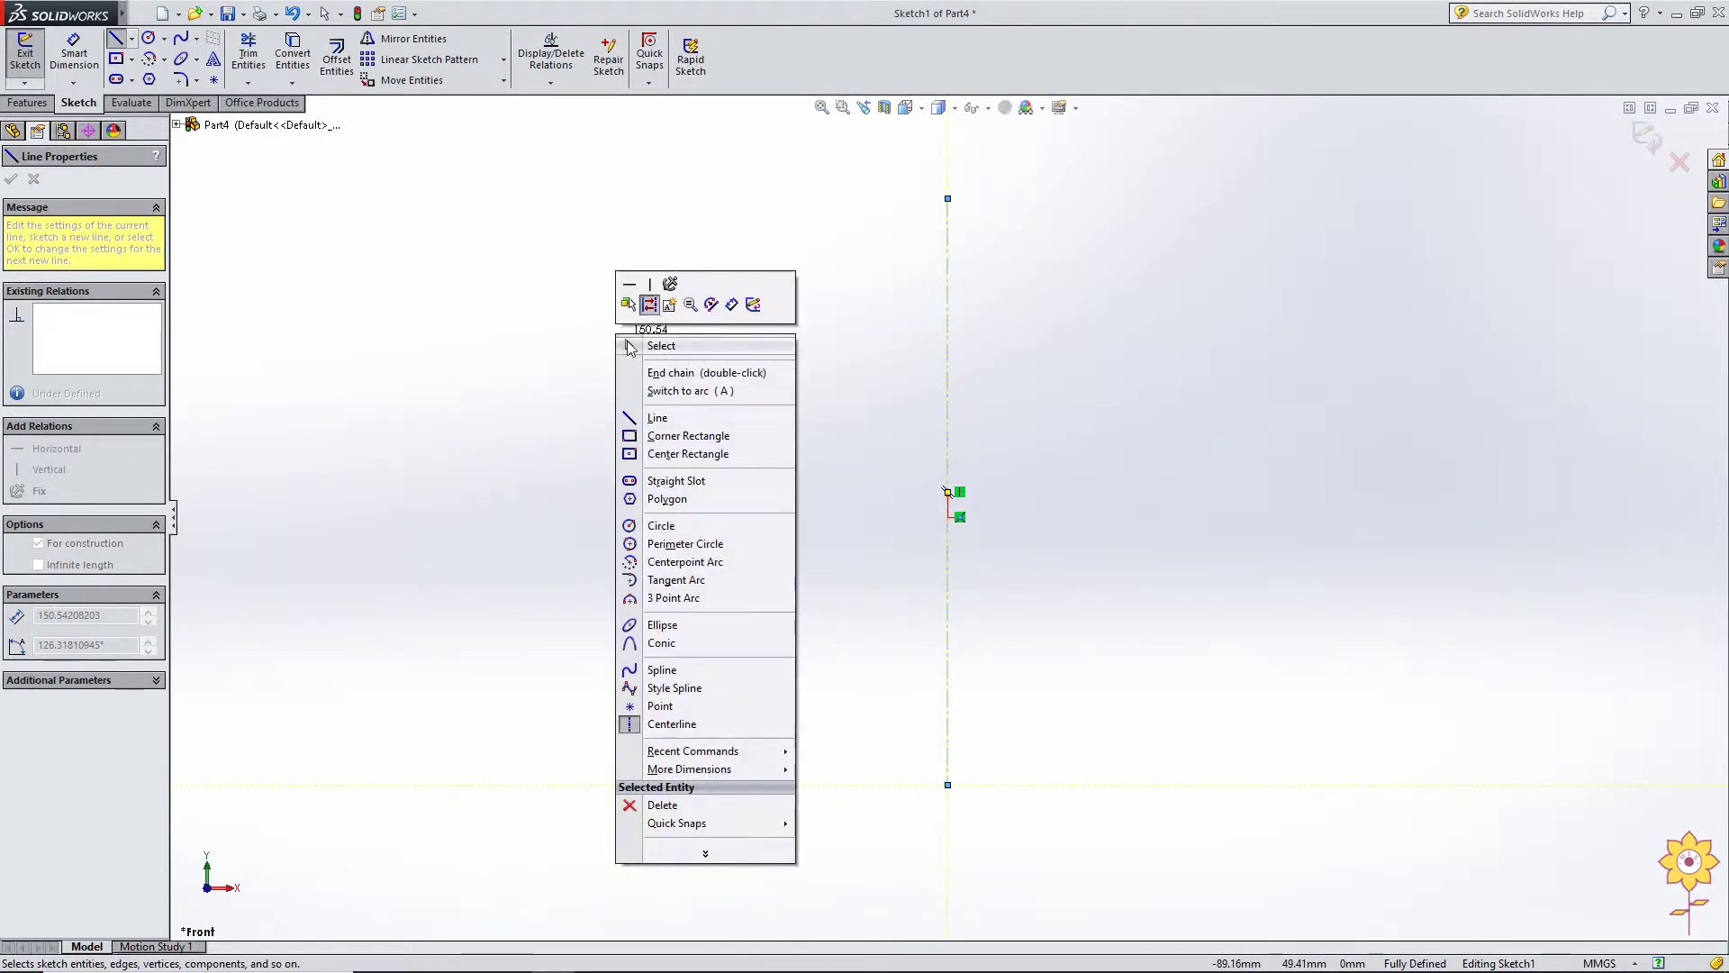
pyautogui.click(630, 346)
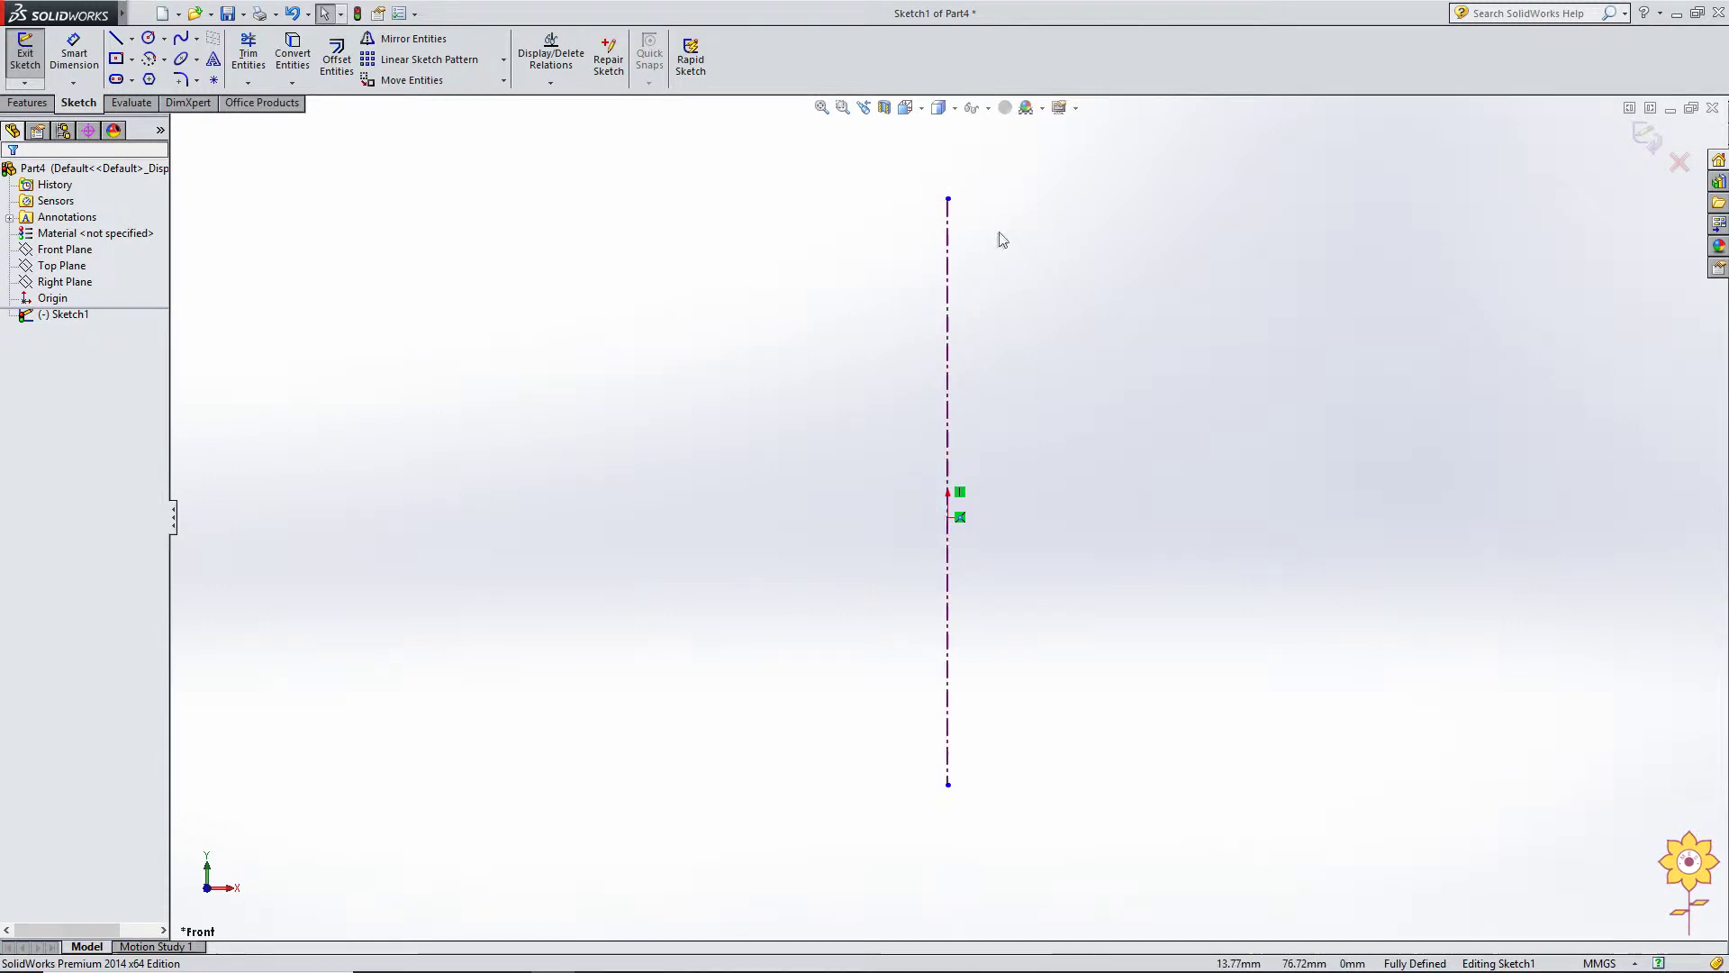
pyautogui.click(117, 60)
# Step: Sketch a center-point rectangle in the upper left of the sketch
pyautogui.click(525, 245)
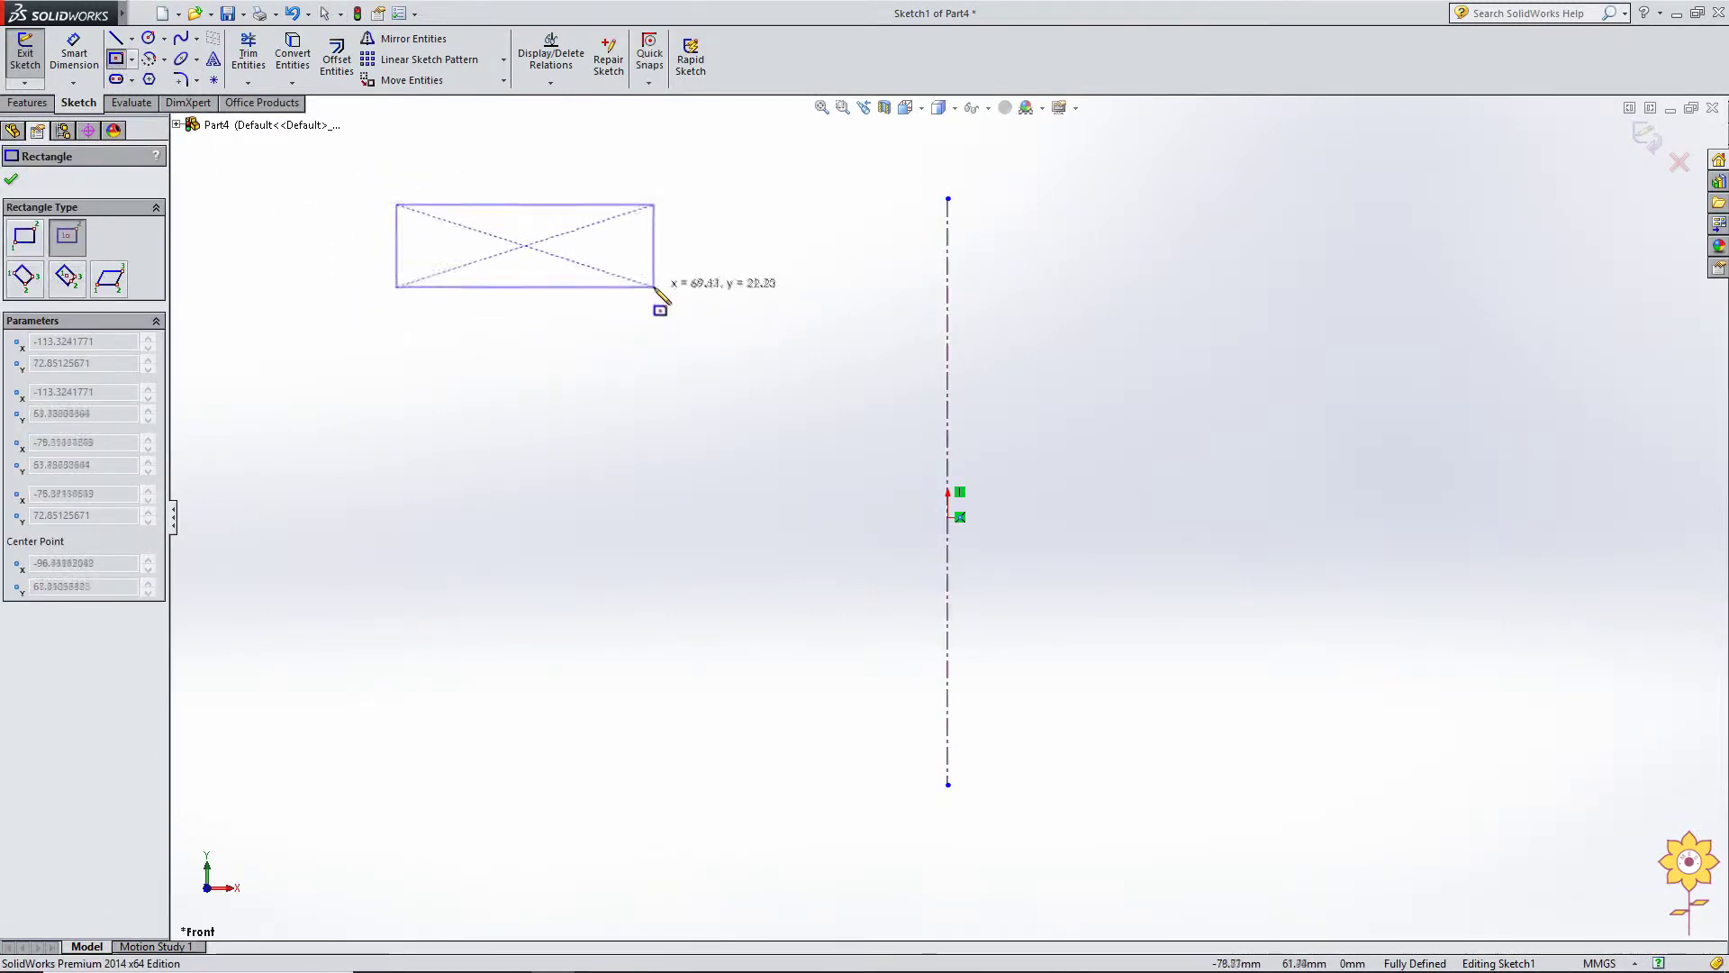
pyautogui.click(650, 280)
pyautogui.rightClick(726, 200)
pyautogui.click(768, 207)
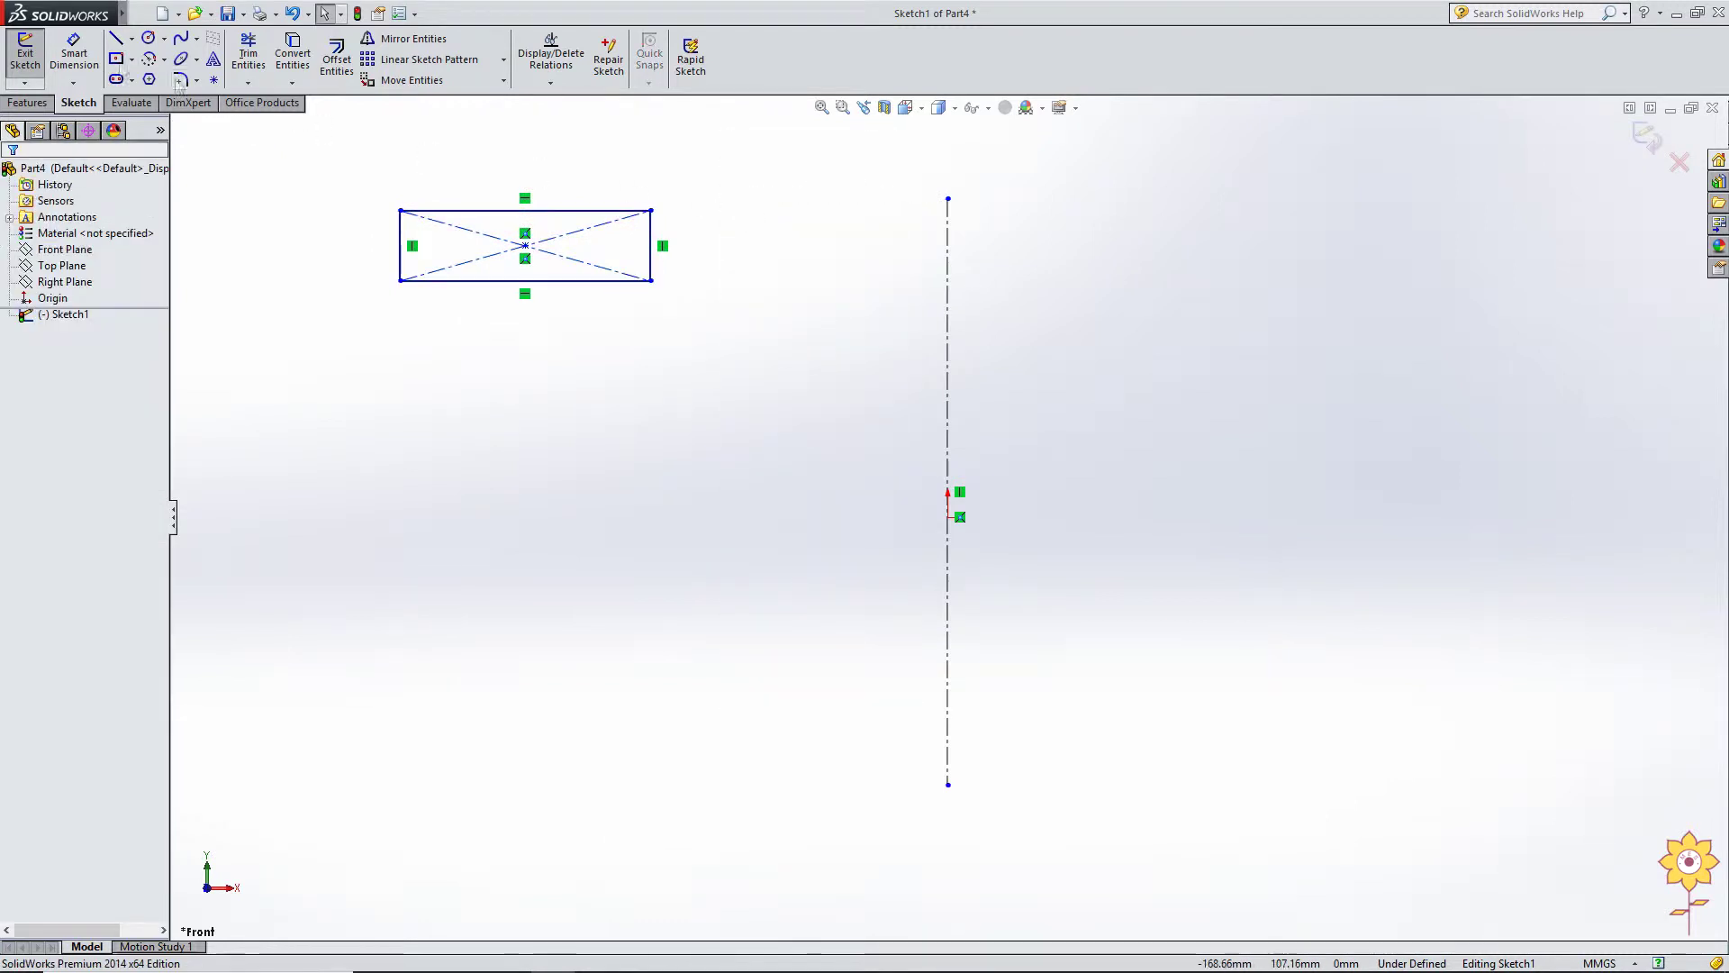
# Step: Sketch a circle below the rectangle
pyautogui.click(148, 39)
pyautogui.click(552, 393)
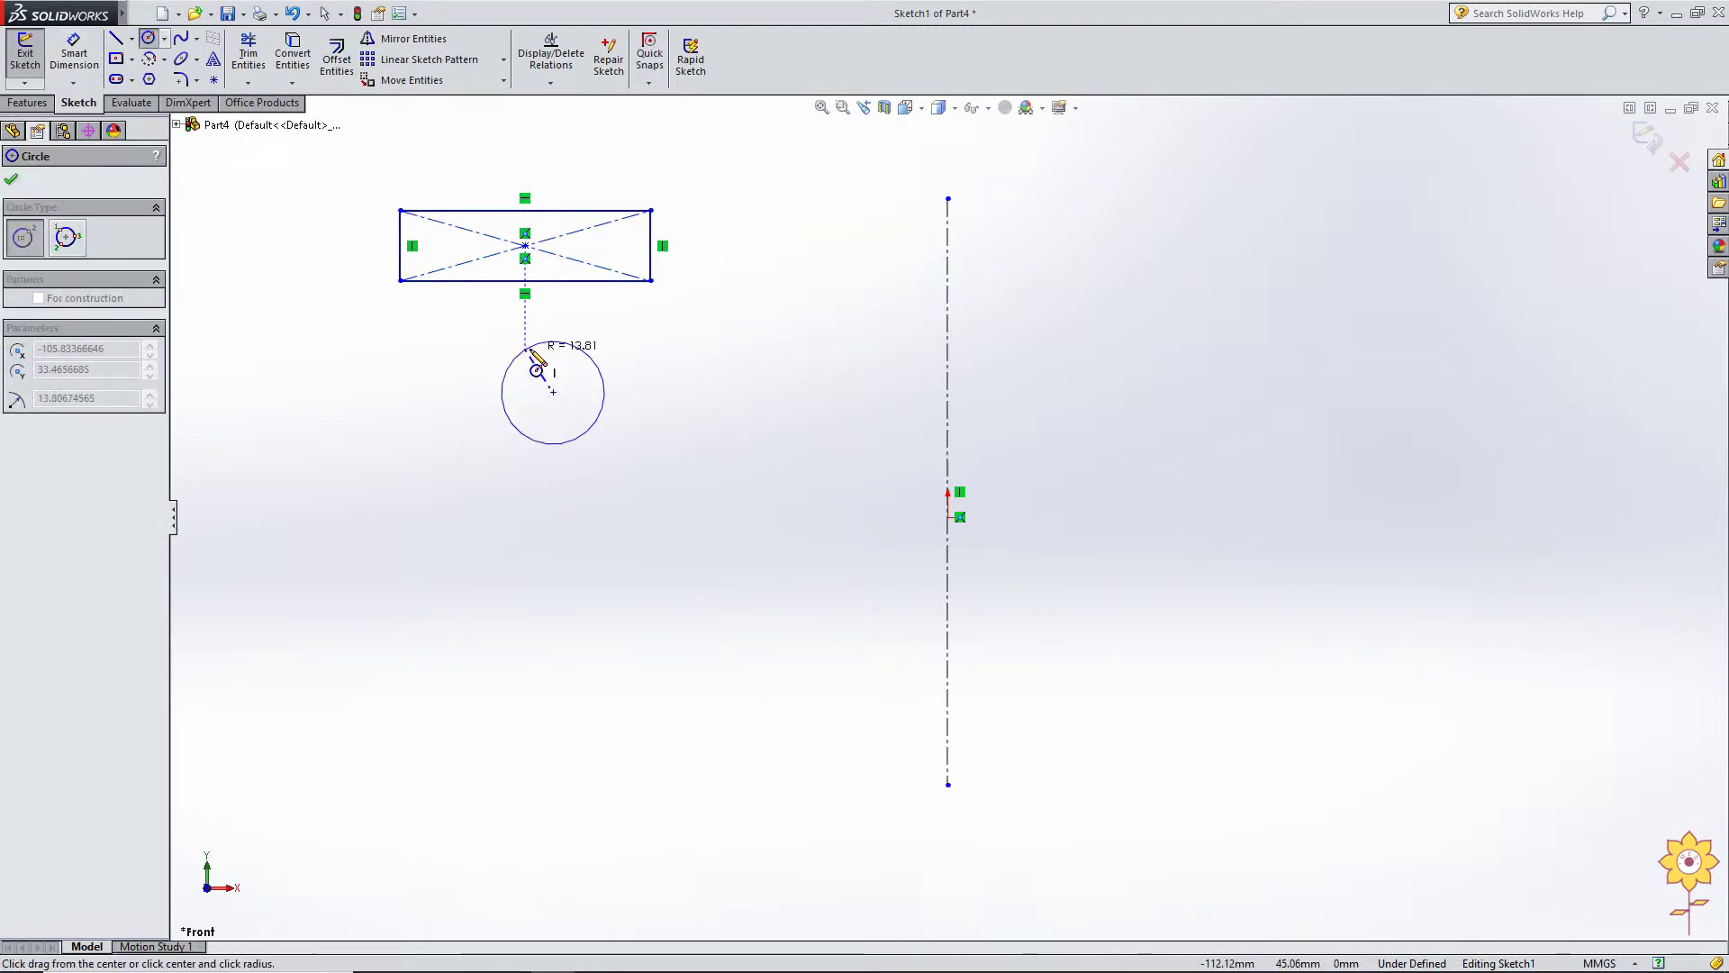
pyautogui.click(532, 347)
pyautogui.rightClick(289, 220)
pyautogui.click(309, 262)
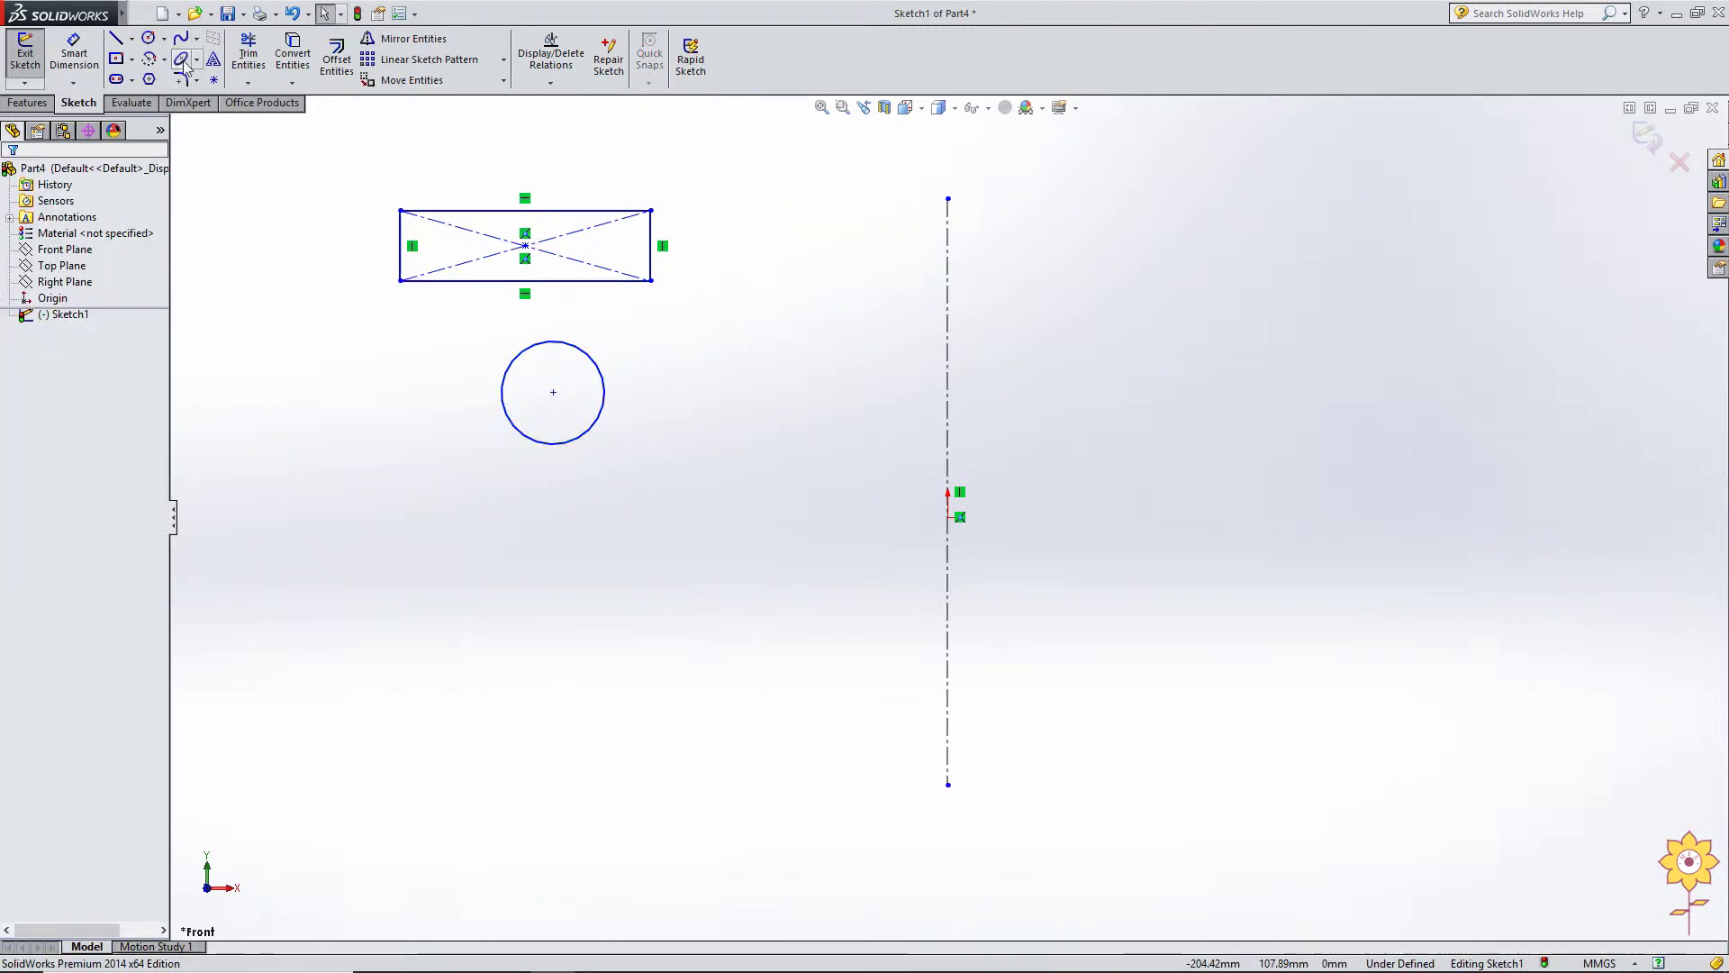
# Step: Sketch an ellipse to the right of the rectangle and circle, left of the centerline
pyautogui.click(181, 60)
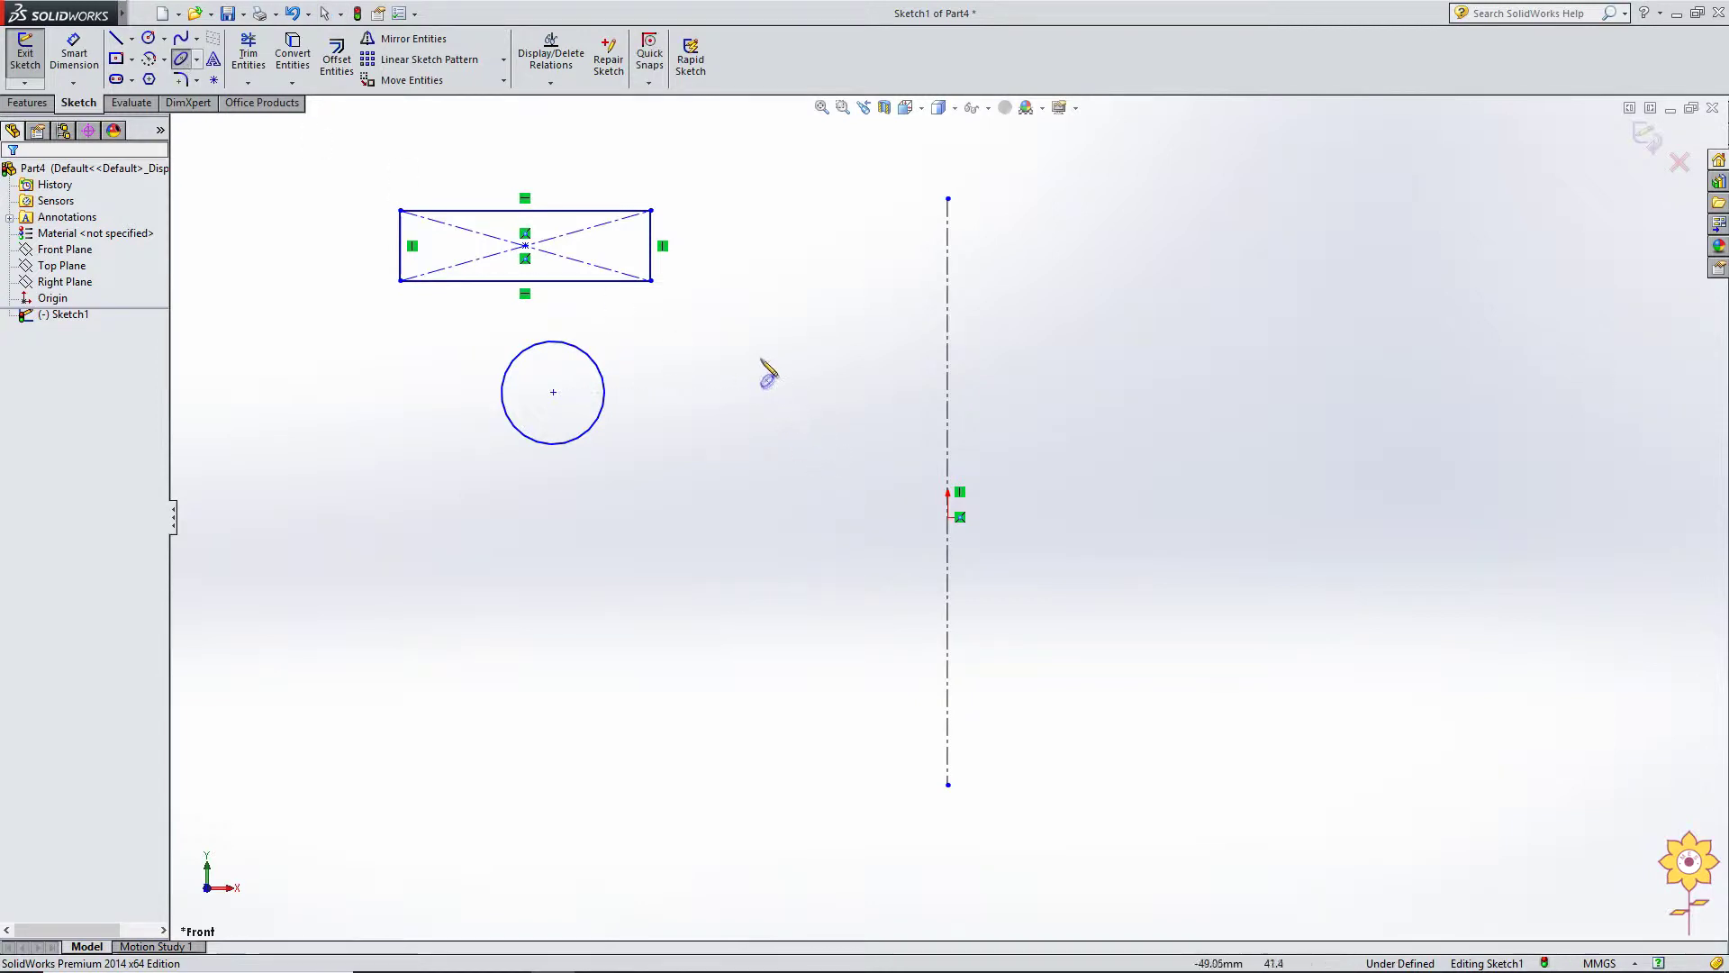
pyautogui.click(838, 353)
pyautogui.click(807, 304)
pyautogui.rightClick(788, 228)
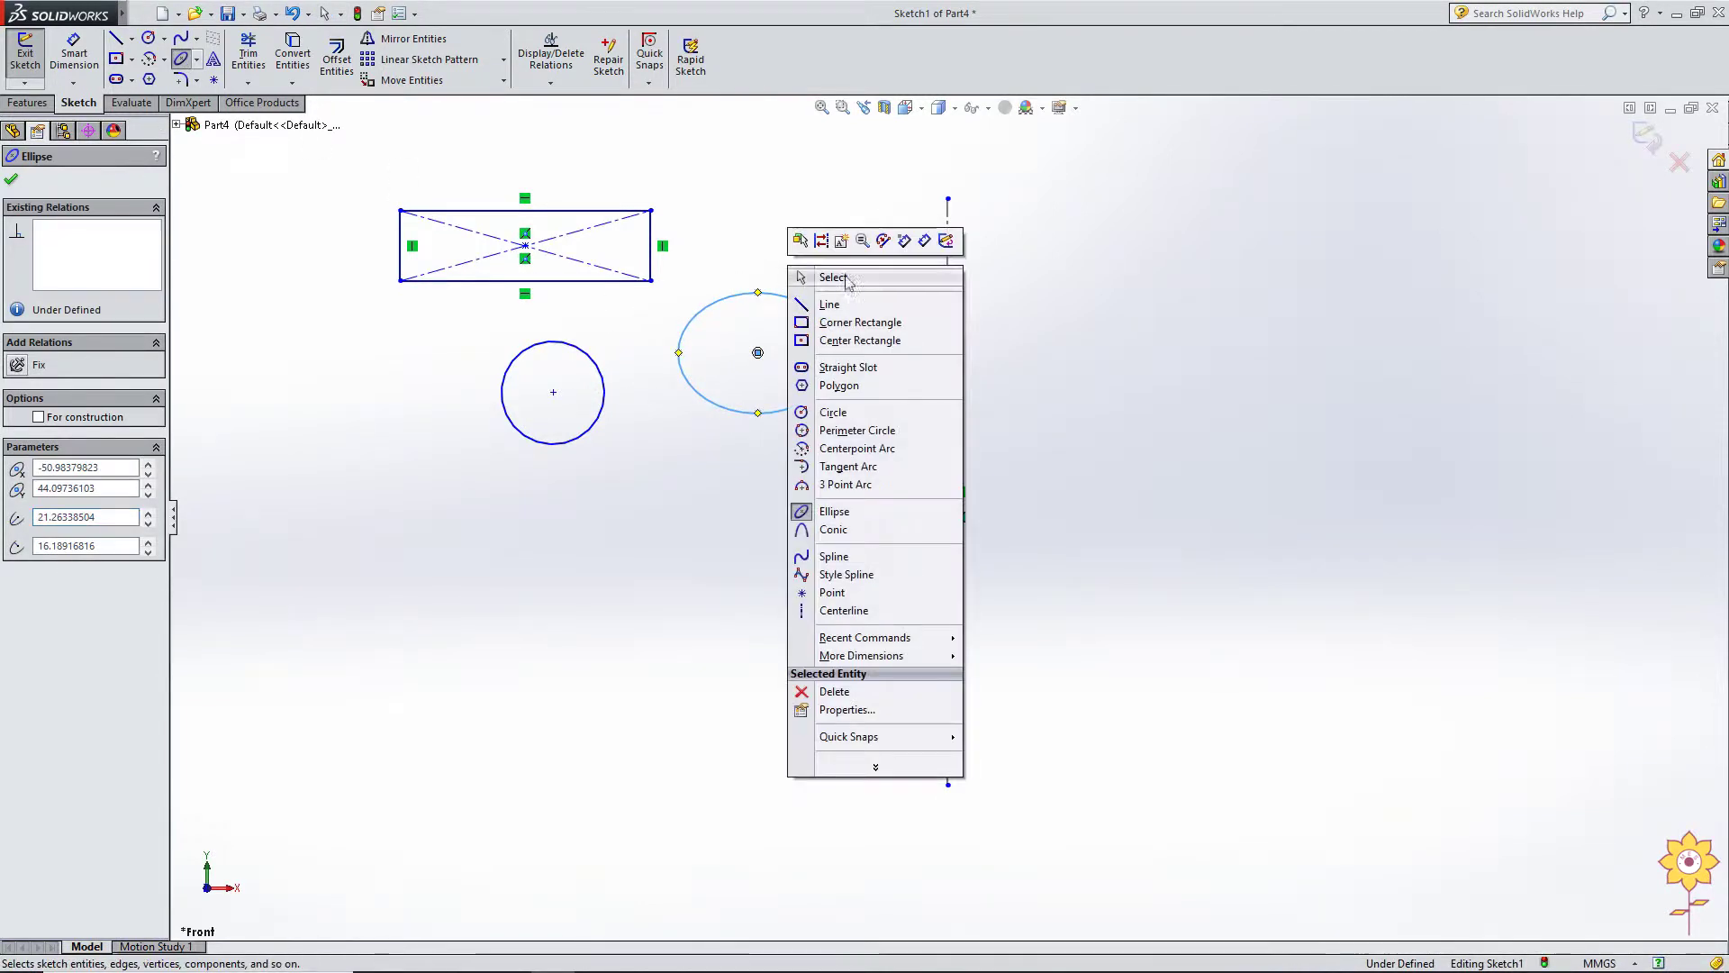
pyautogui.click(845, 276)
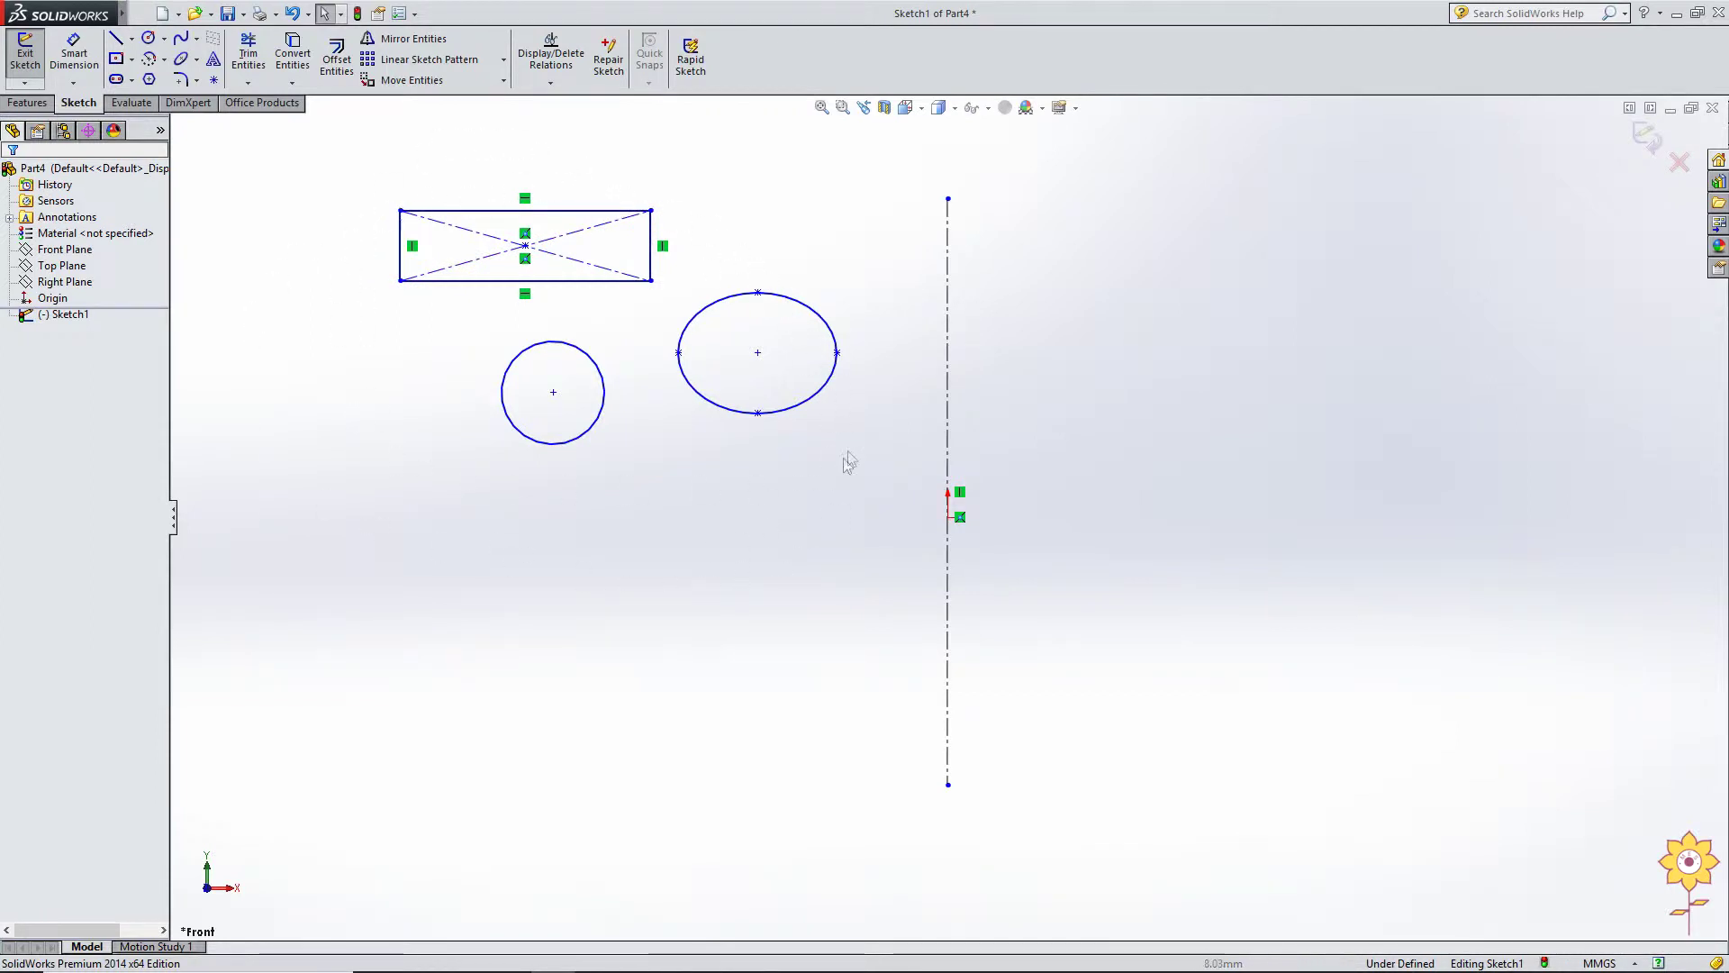
# Step: Mirror the rectangle, circle and ellipse about the vertical centerline, keeping the originals
pyautogui.click(414, 41)
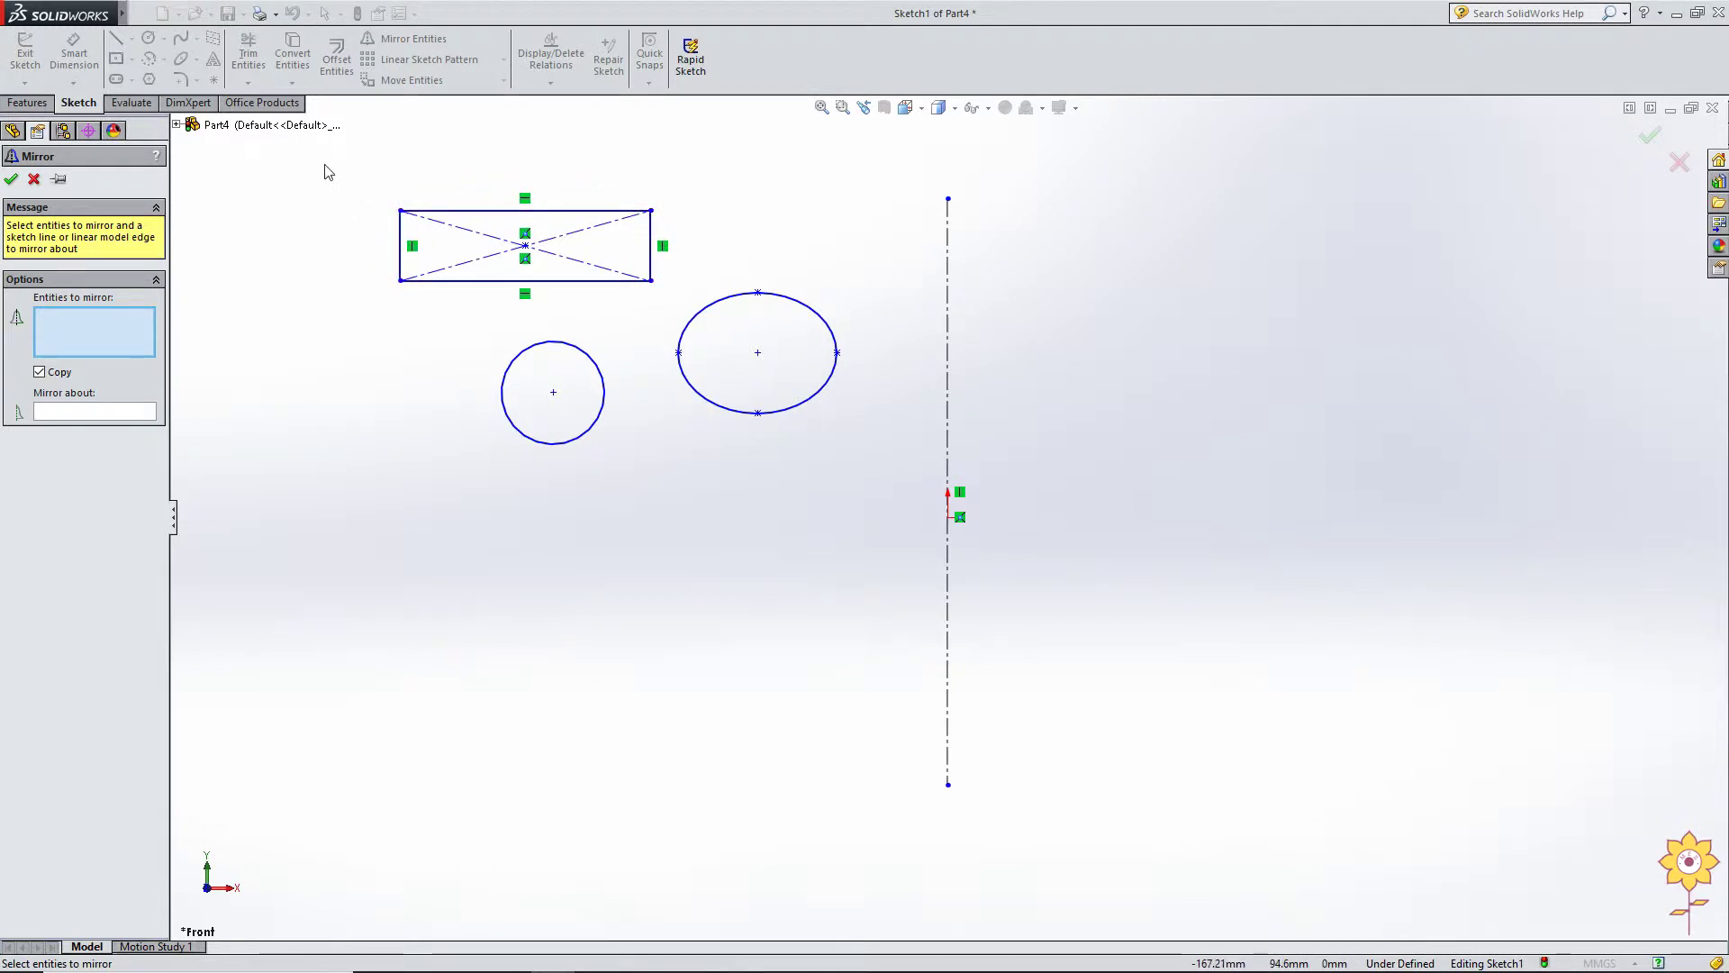
pyautogui.moveTo(326, 166); pyautogui.dragTo(869, 527)
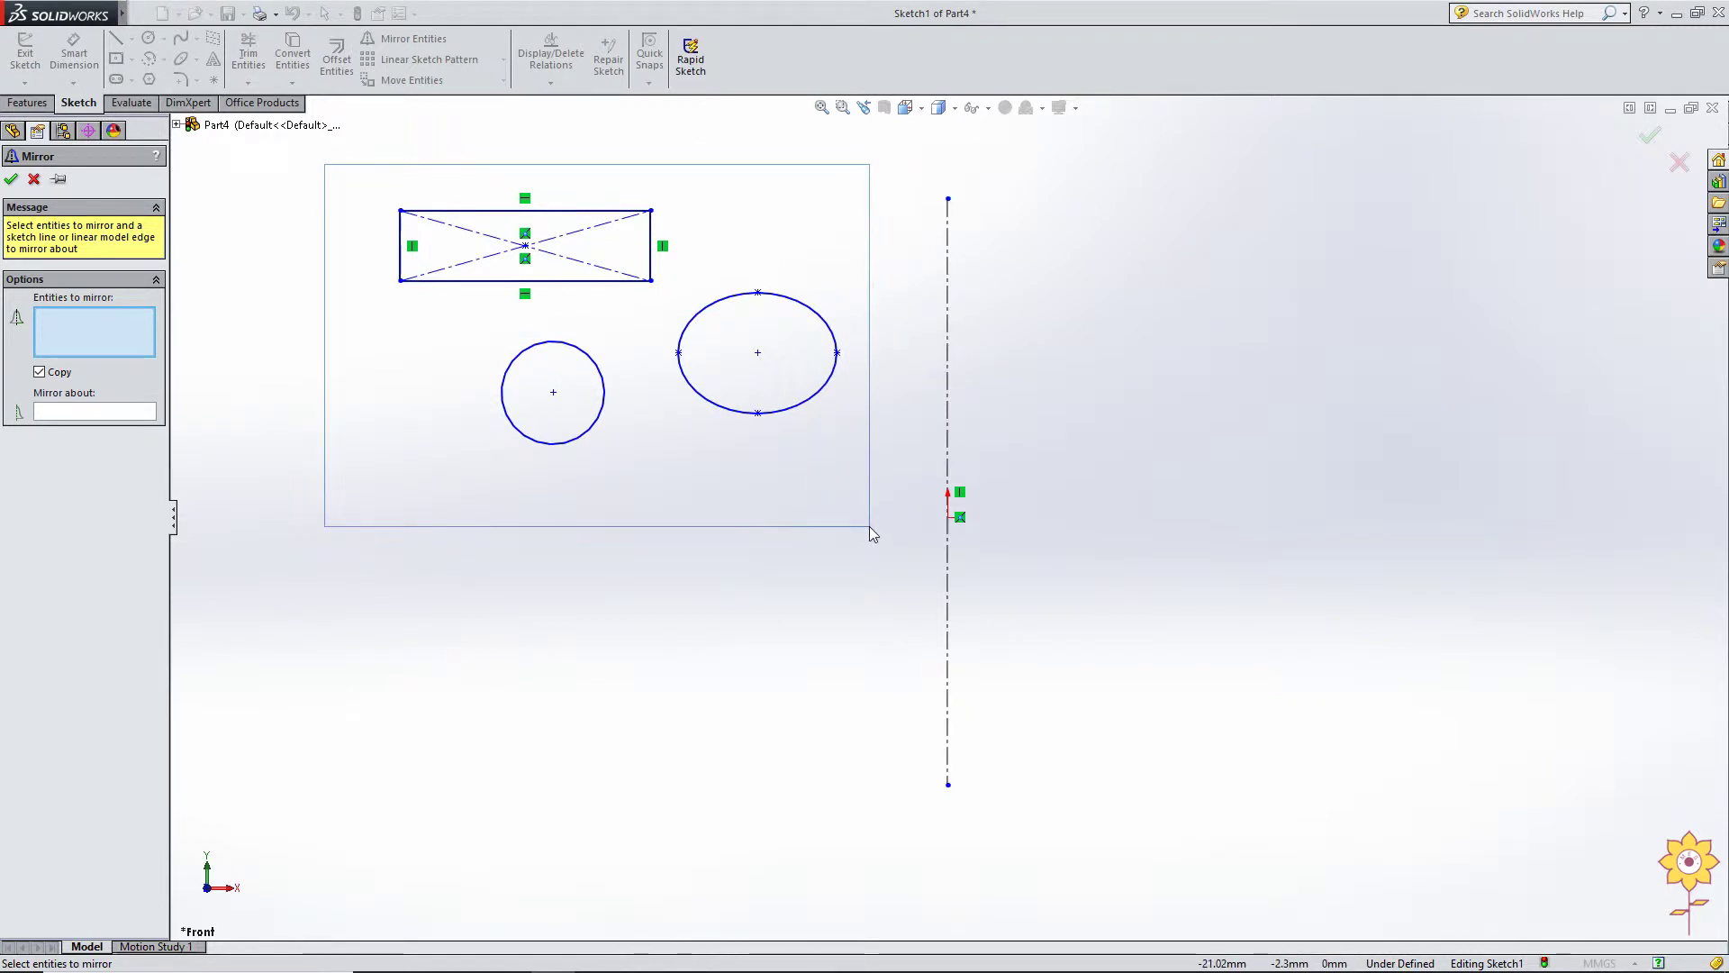
pyautogui.moveTo(872, 533); pyautogui.dragTo(873, 533)
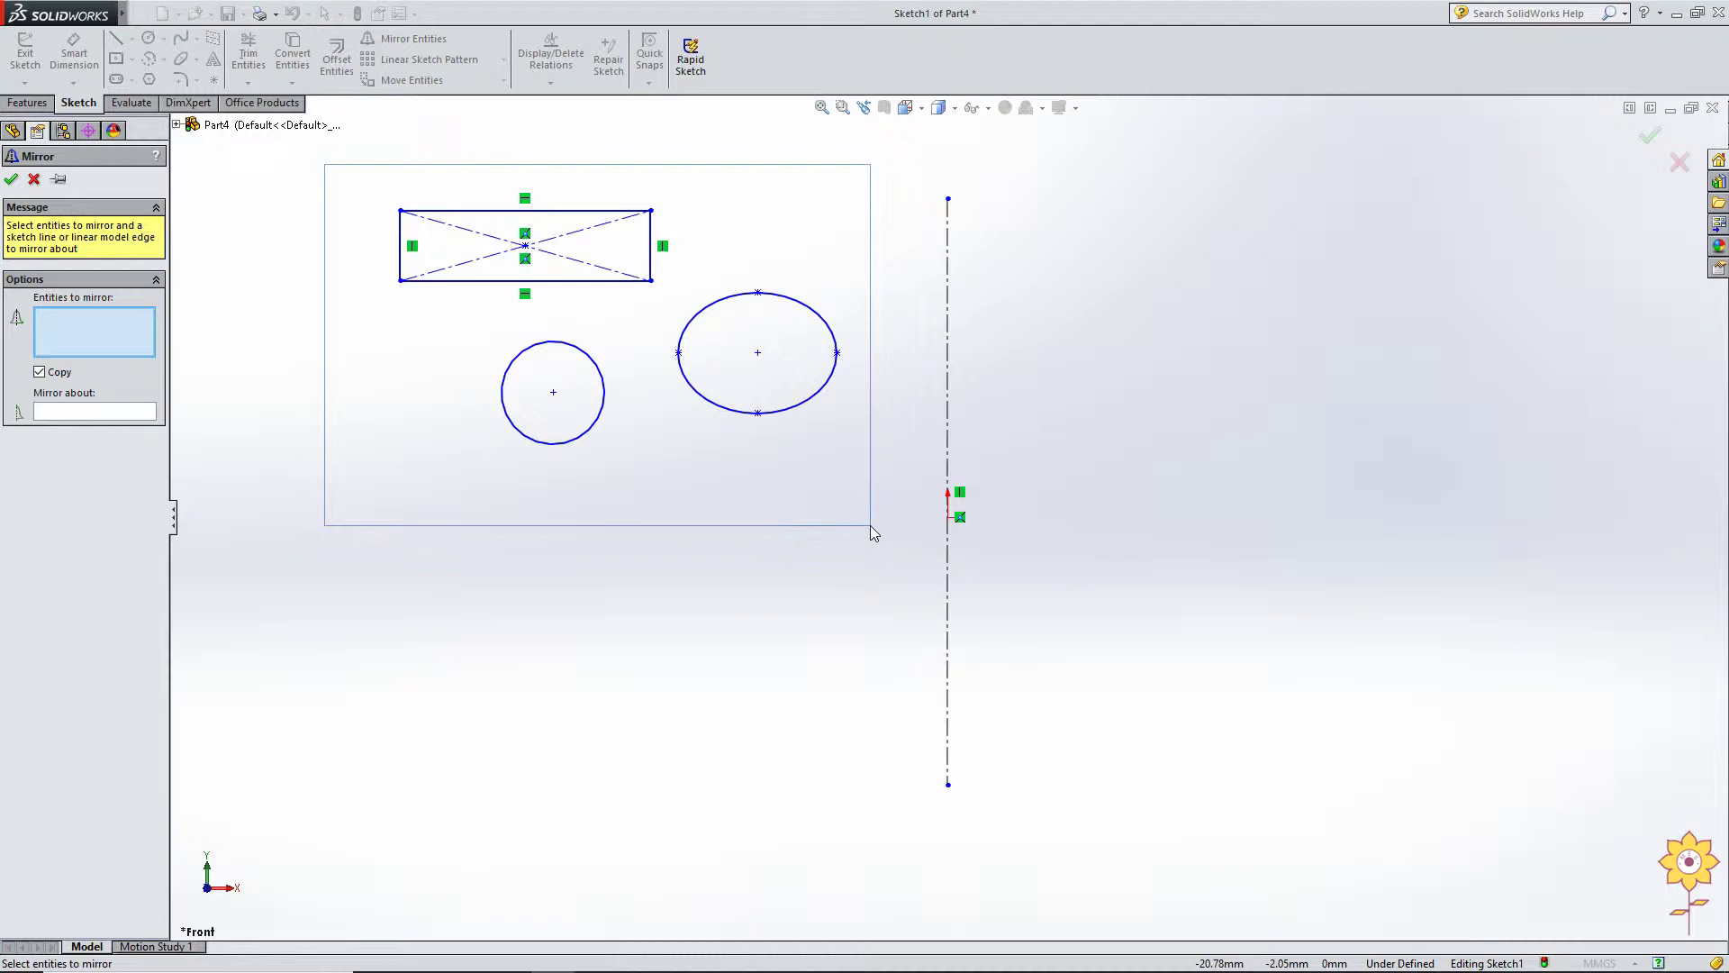
pyautogui.moveTo(872, 533); pyautogui.dragTo(872, 531)
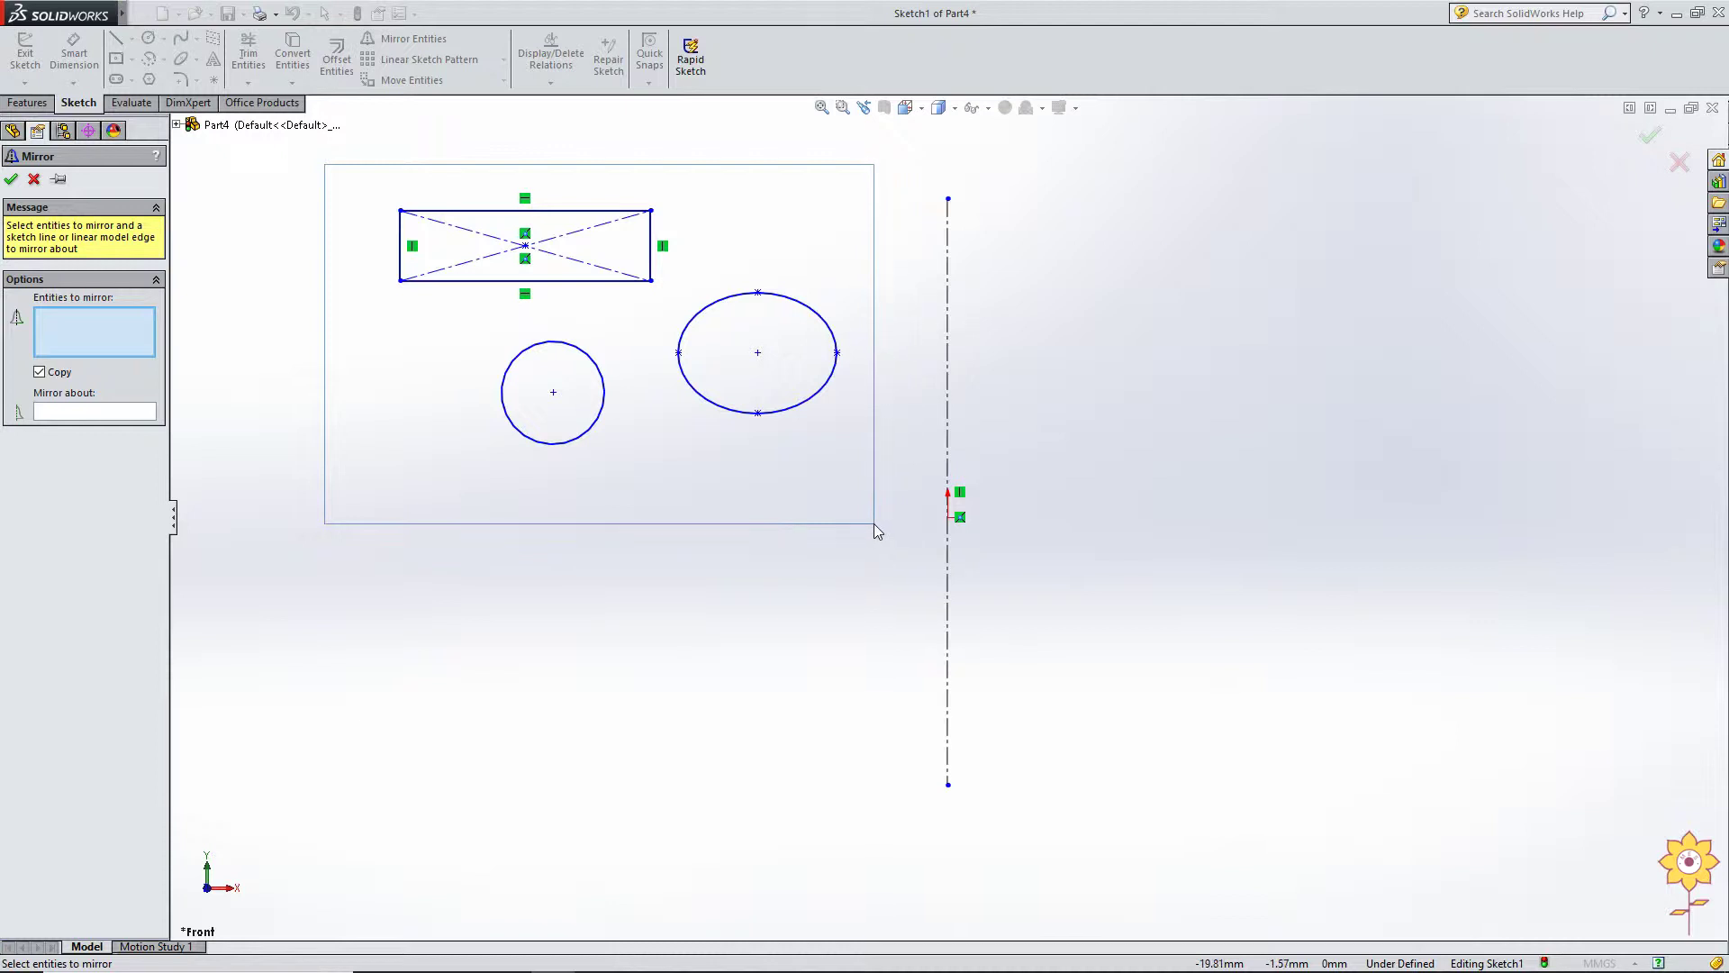
pyautogui.moveTo(873, 525); pyautogui.dragTo(903, 539)
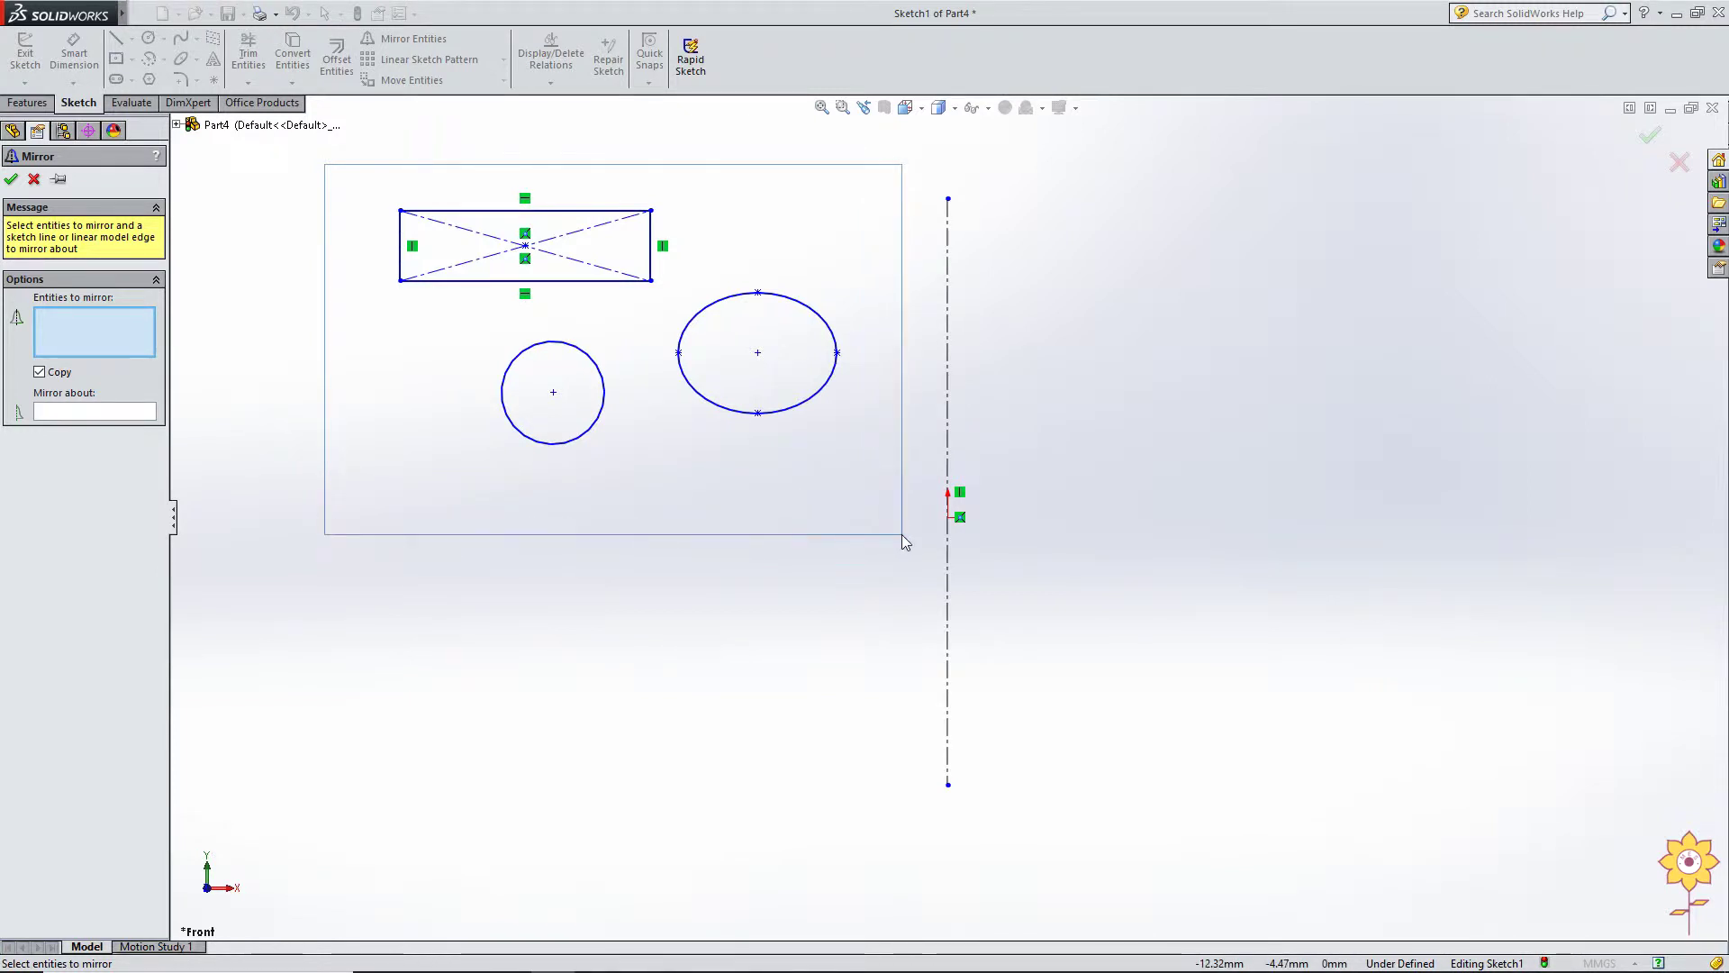
pyautogui.moveTo(903, 539); pyautogui.dragTo(903, 539)
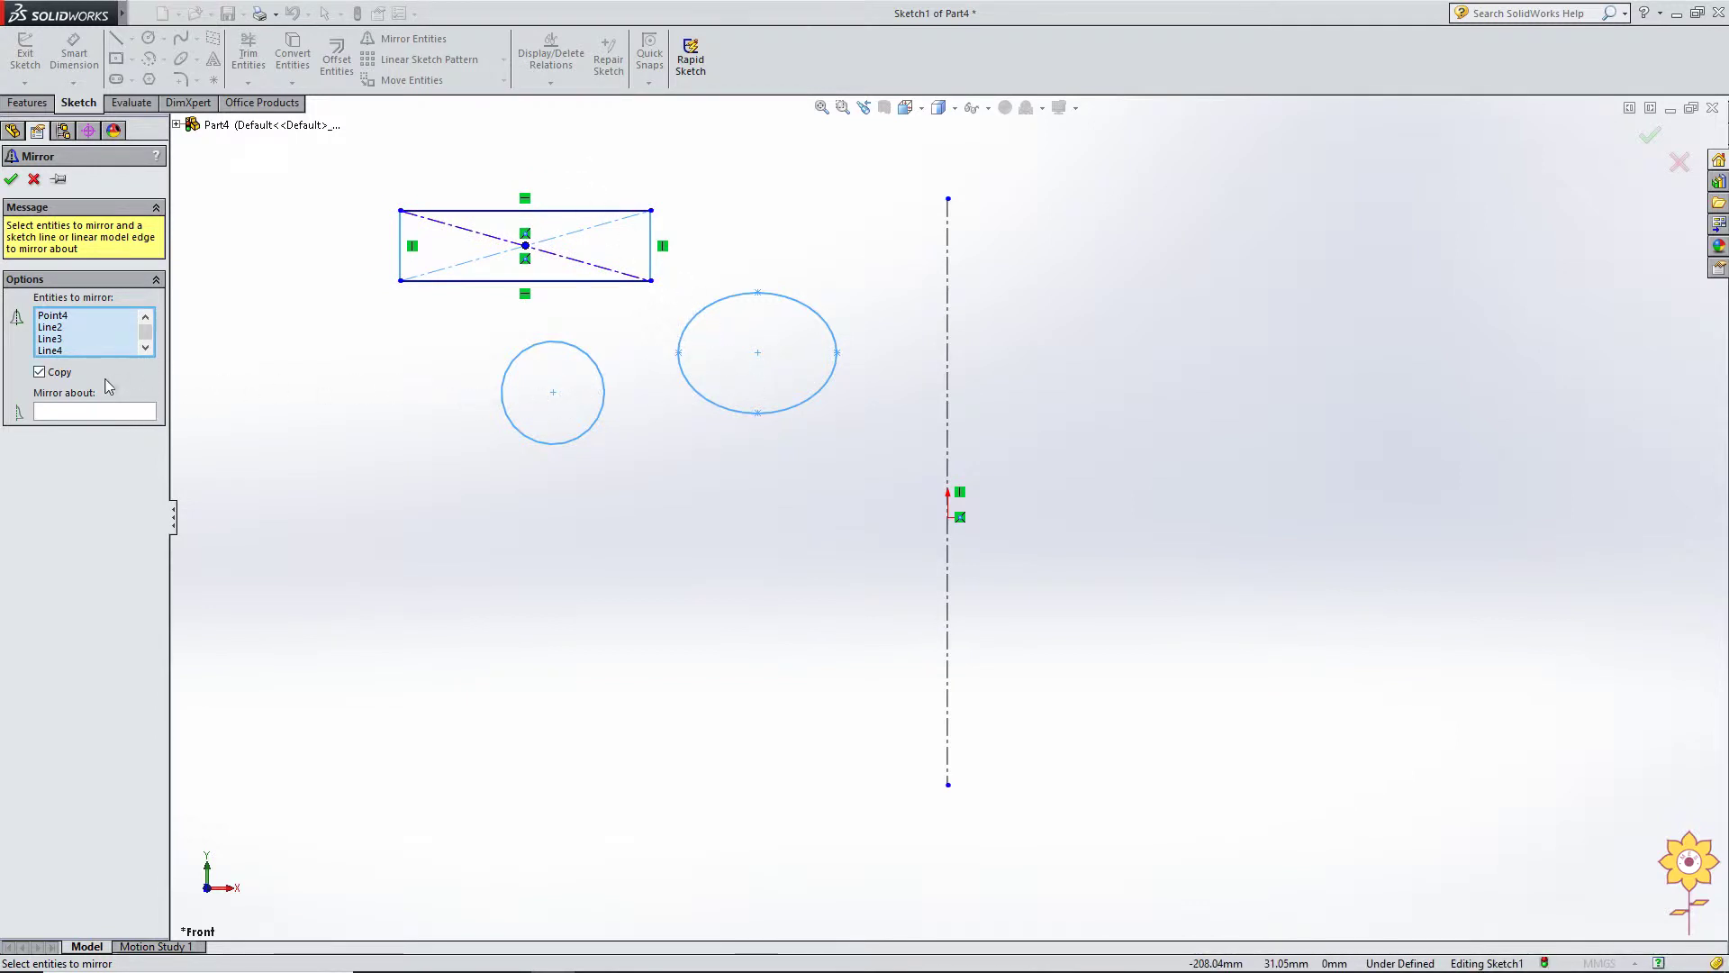
pyautogui.click(79, 418)
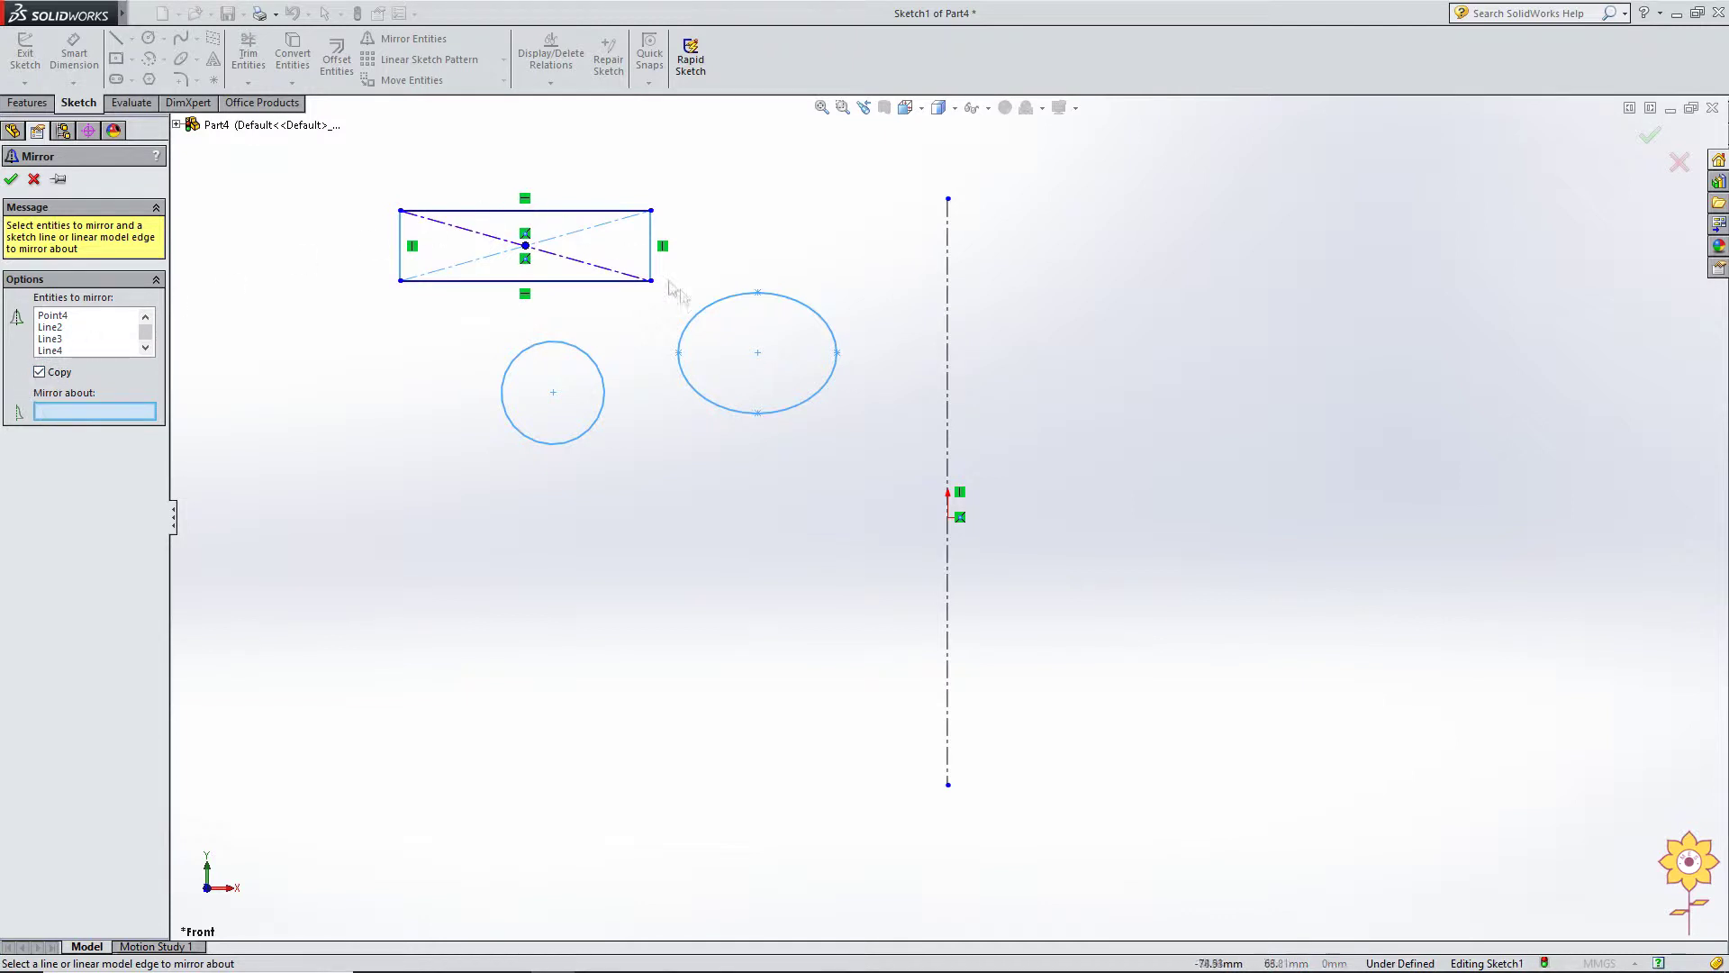
pyautogui.click(519, 246)
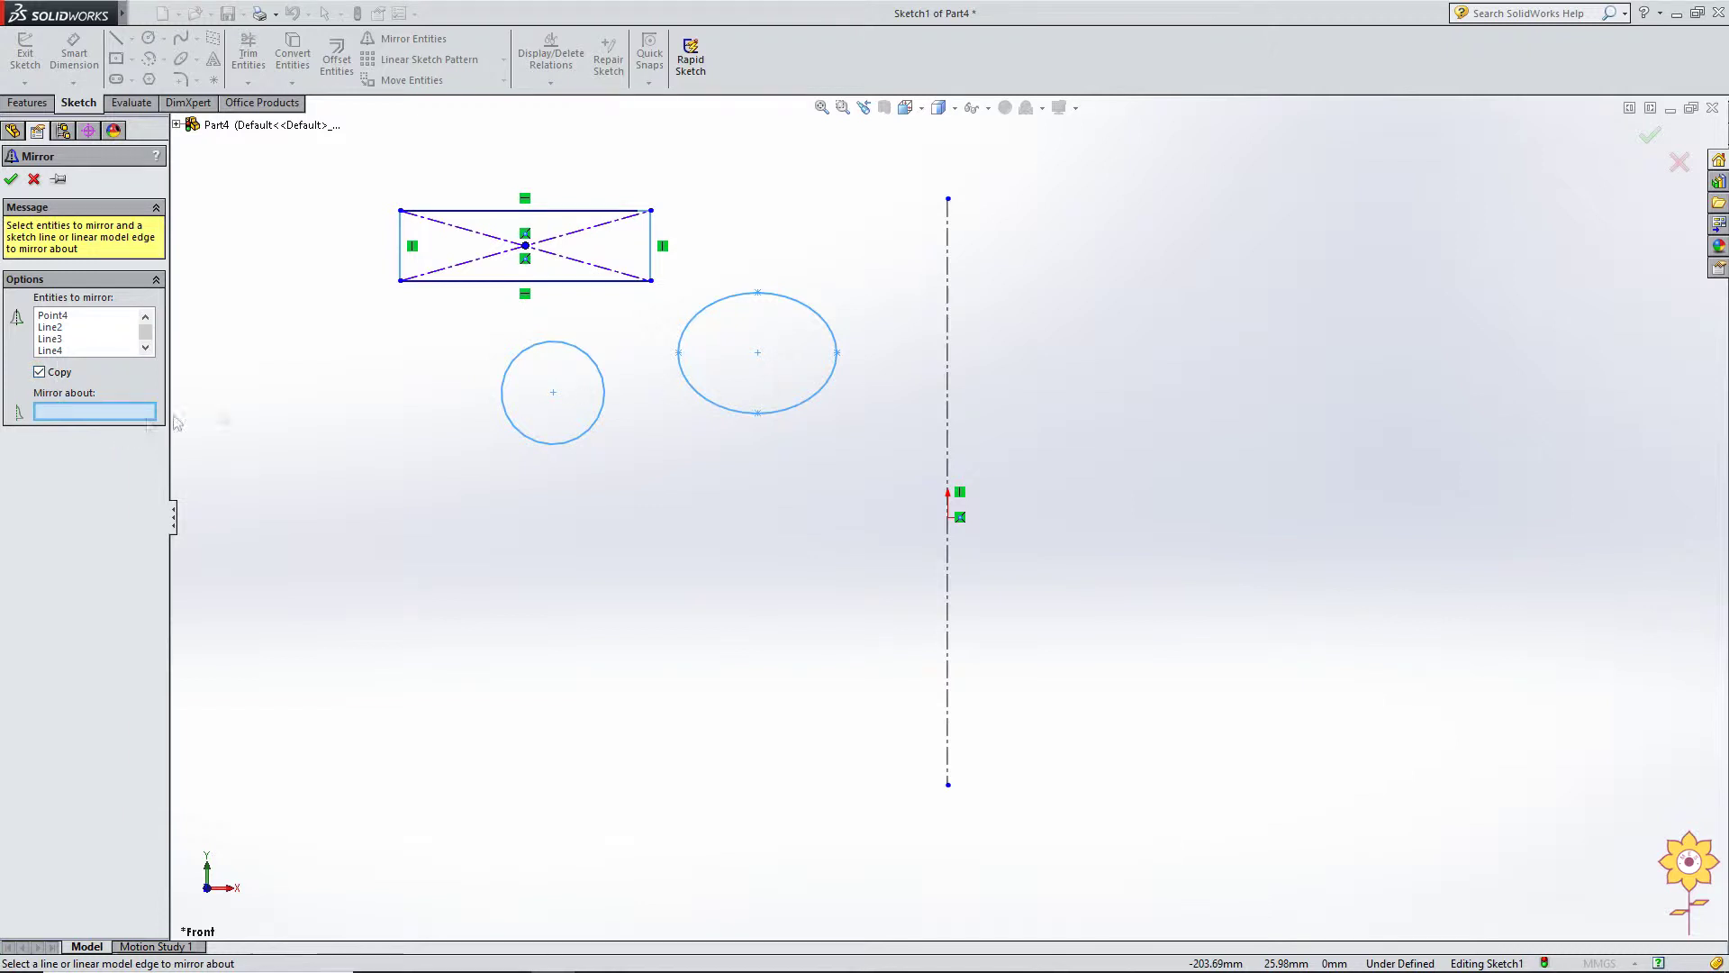
pyautogui.click(950, 251)
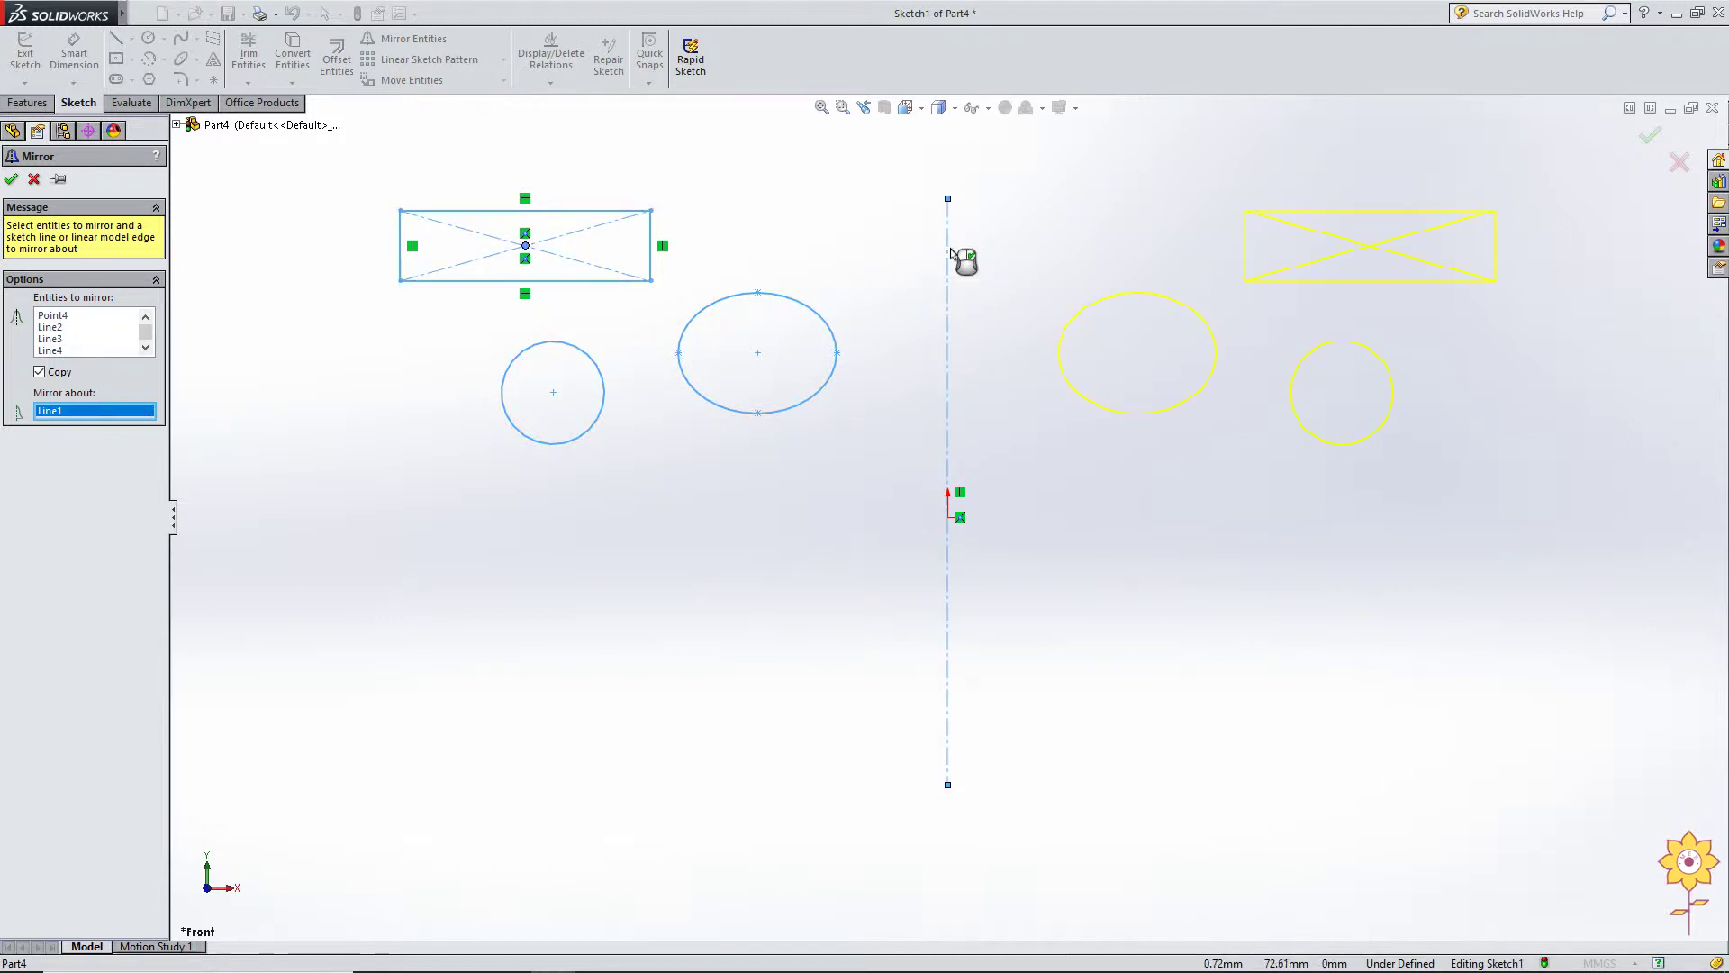
pyautogui.click(12, 179)
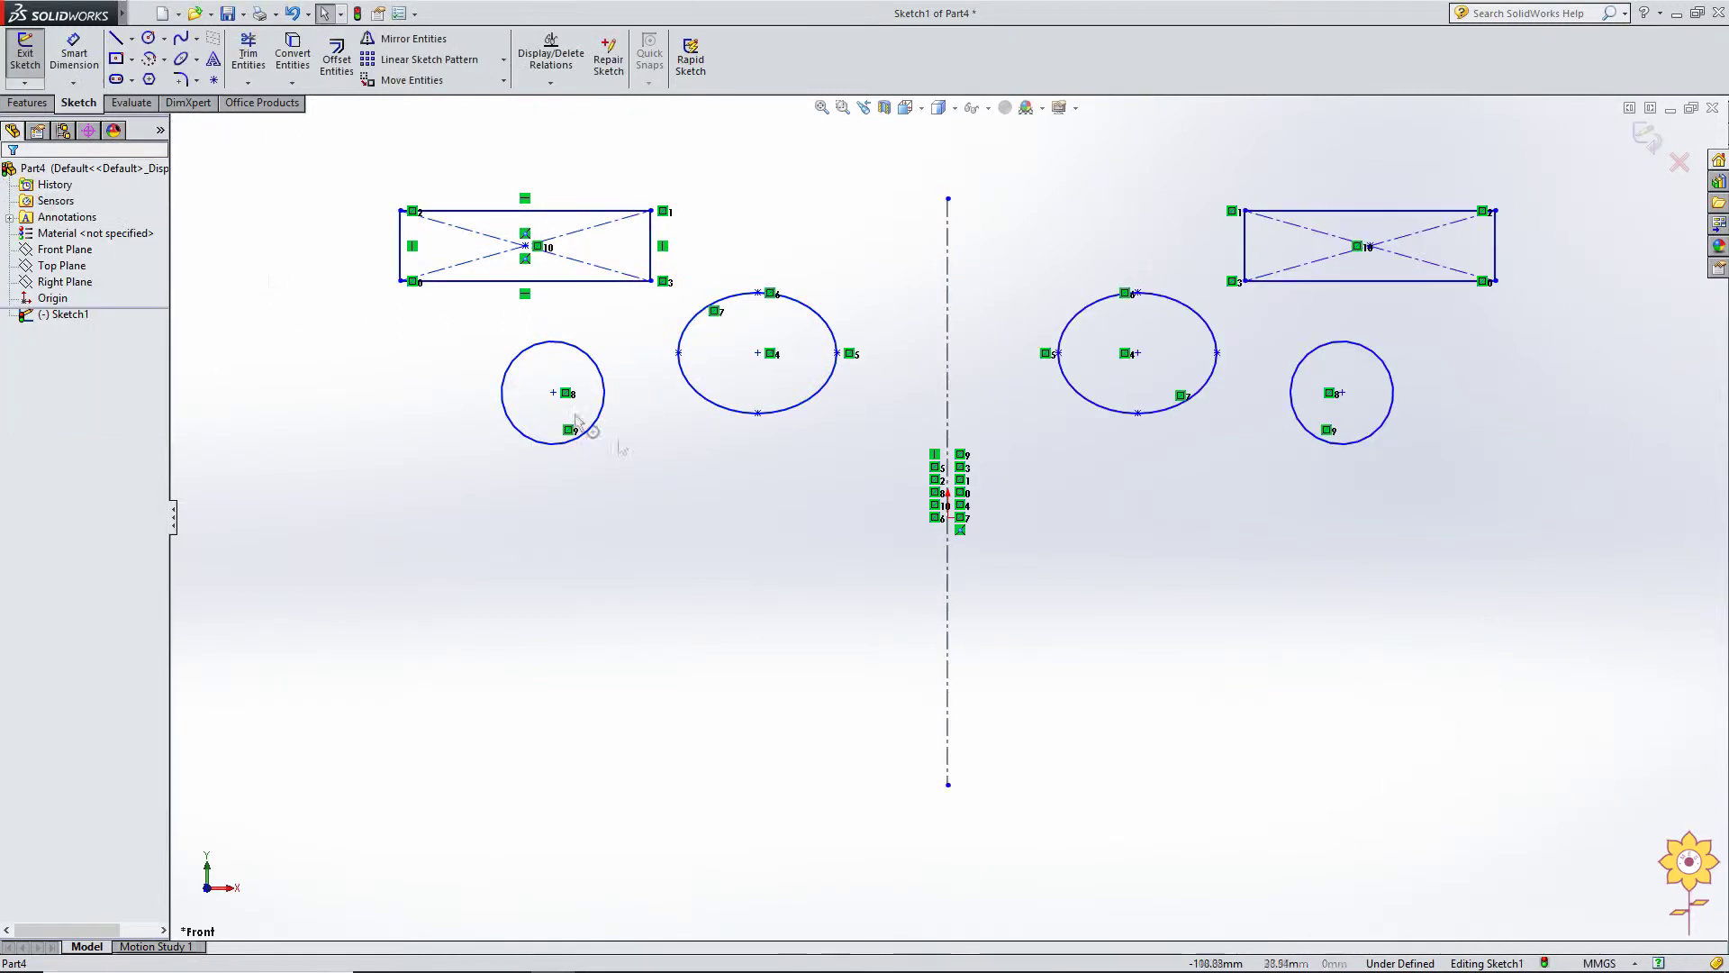
# Step: Draw a horizontal centerline across the whole sketch, below the upper shapes
pyautogui.click(130, 37)
pyautogui.click(153, 80)
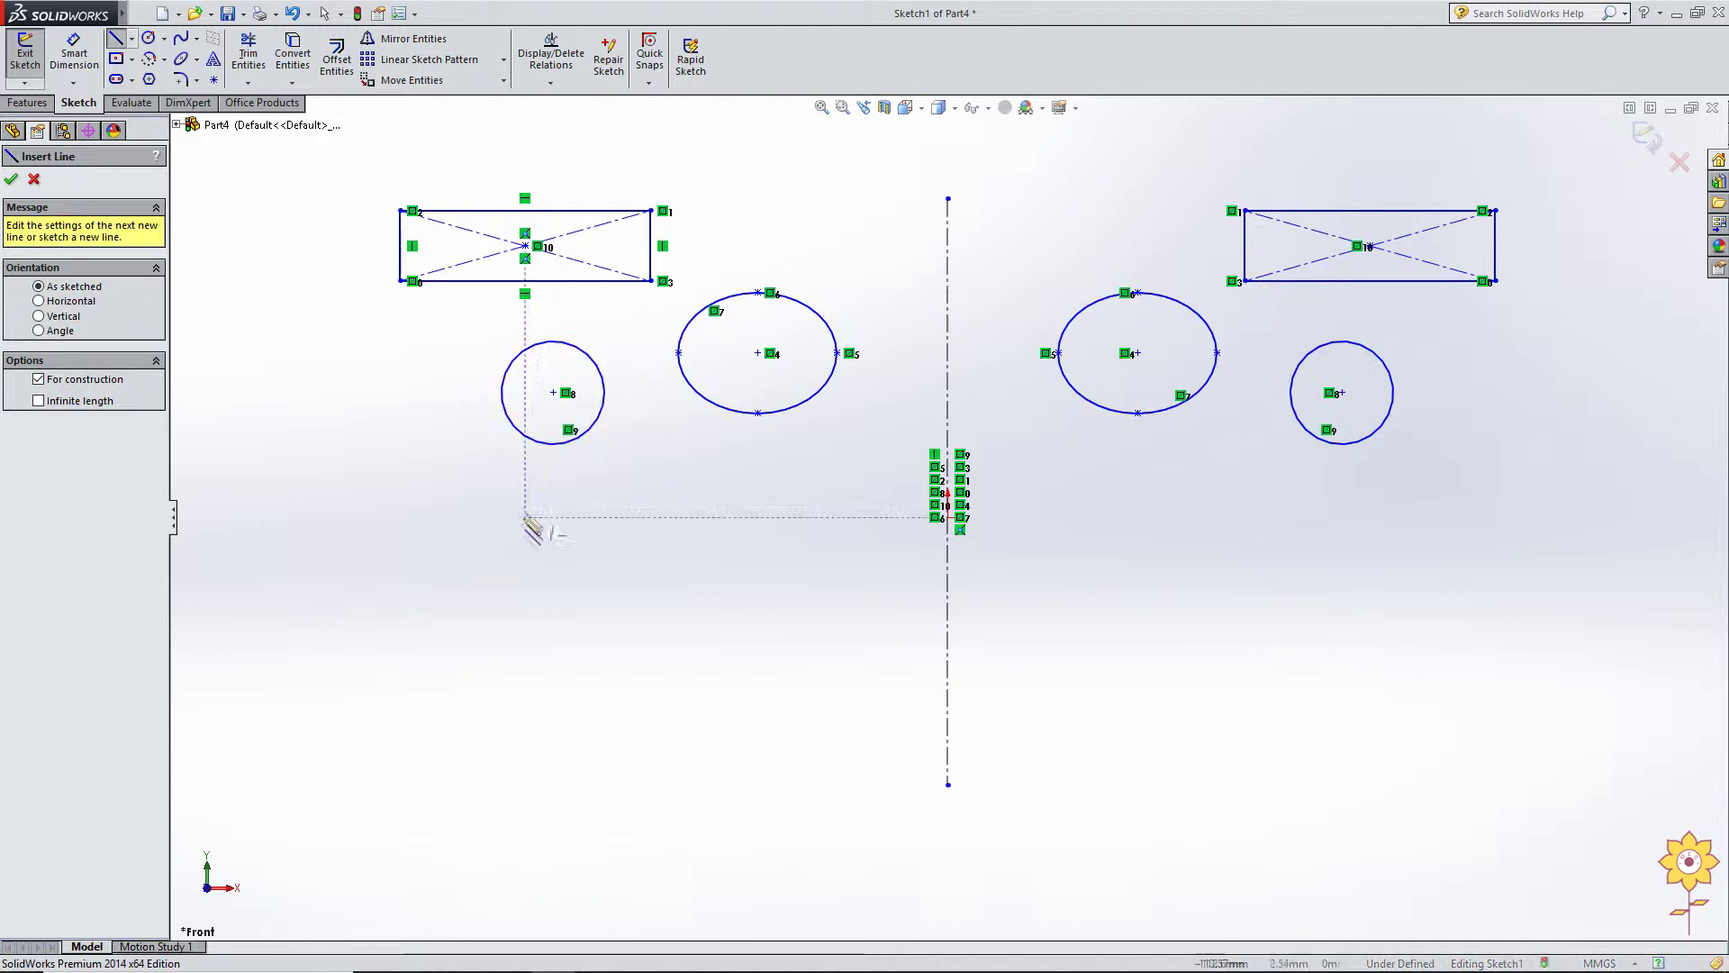
pyautogui.click(268, 514)
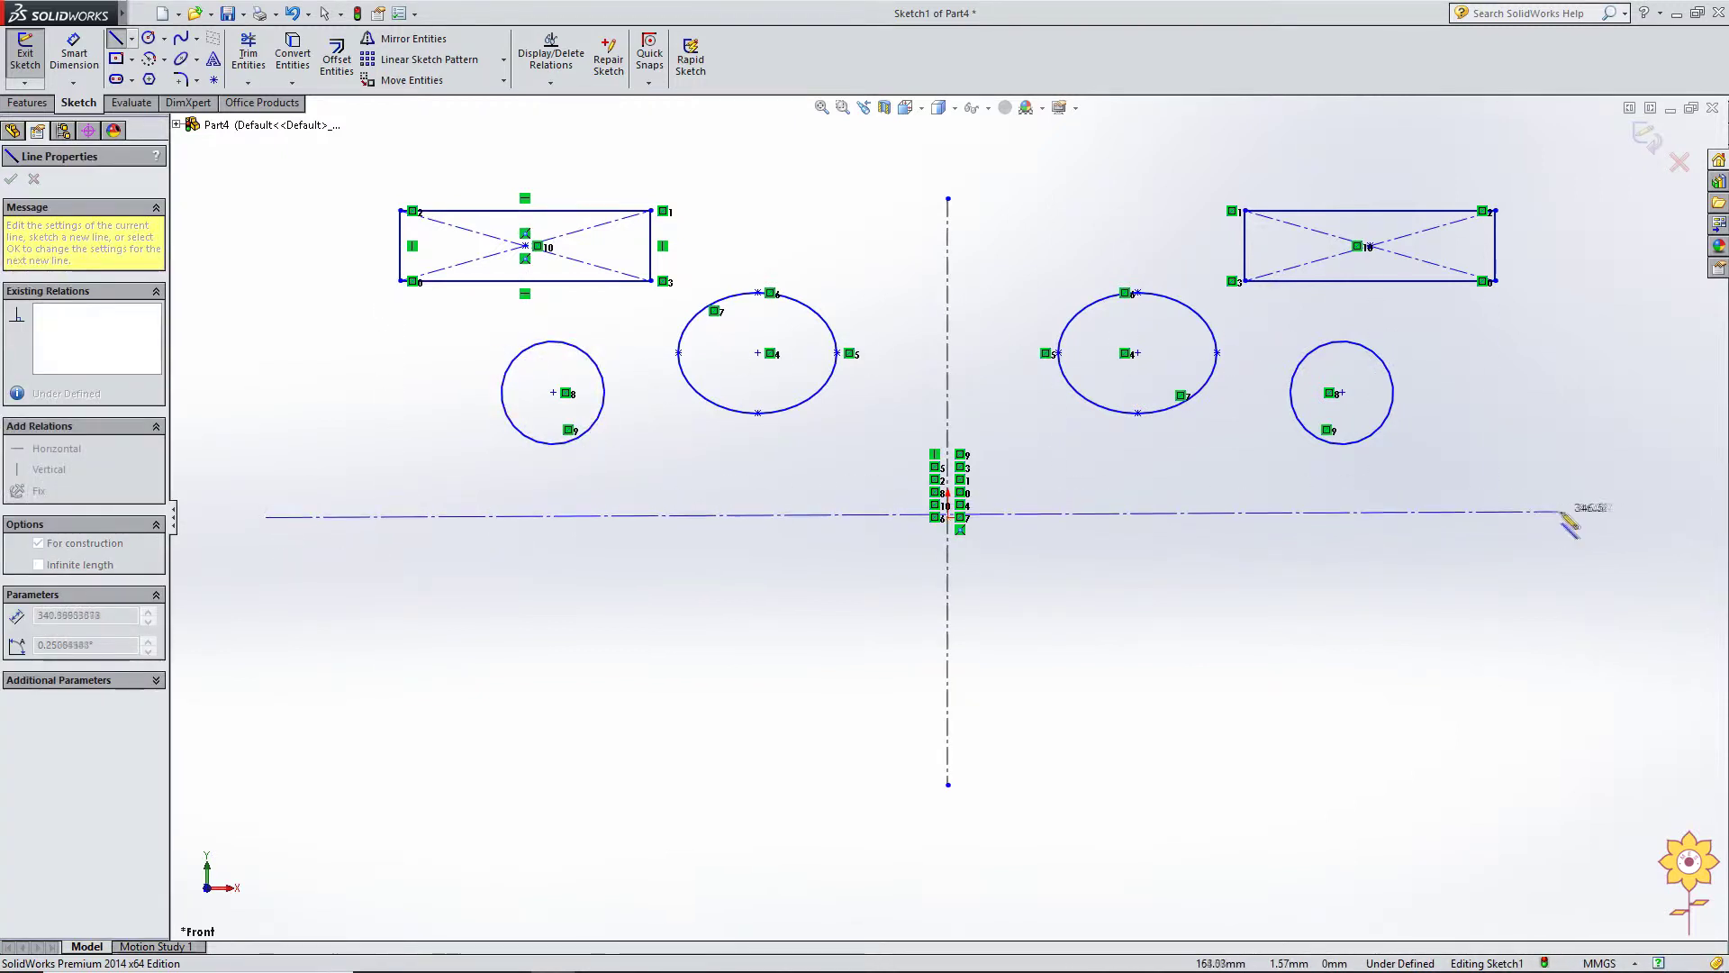
pyautogui.click(1601, 516)
pyautogui.rightClick(1594, 502)
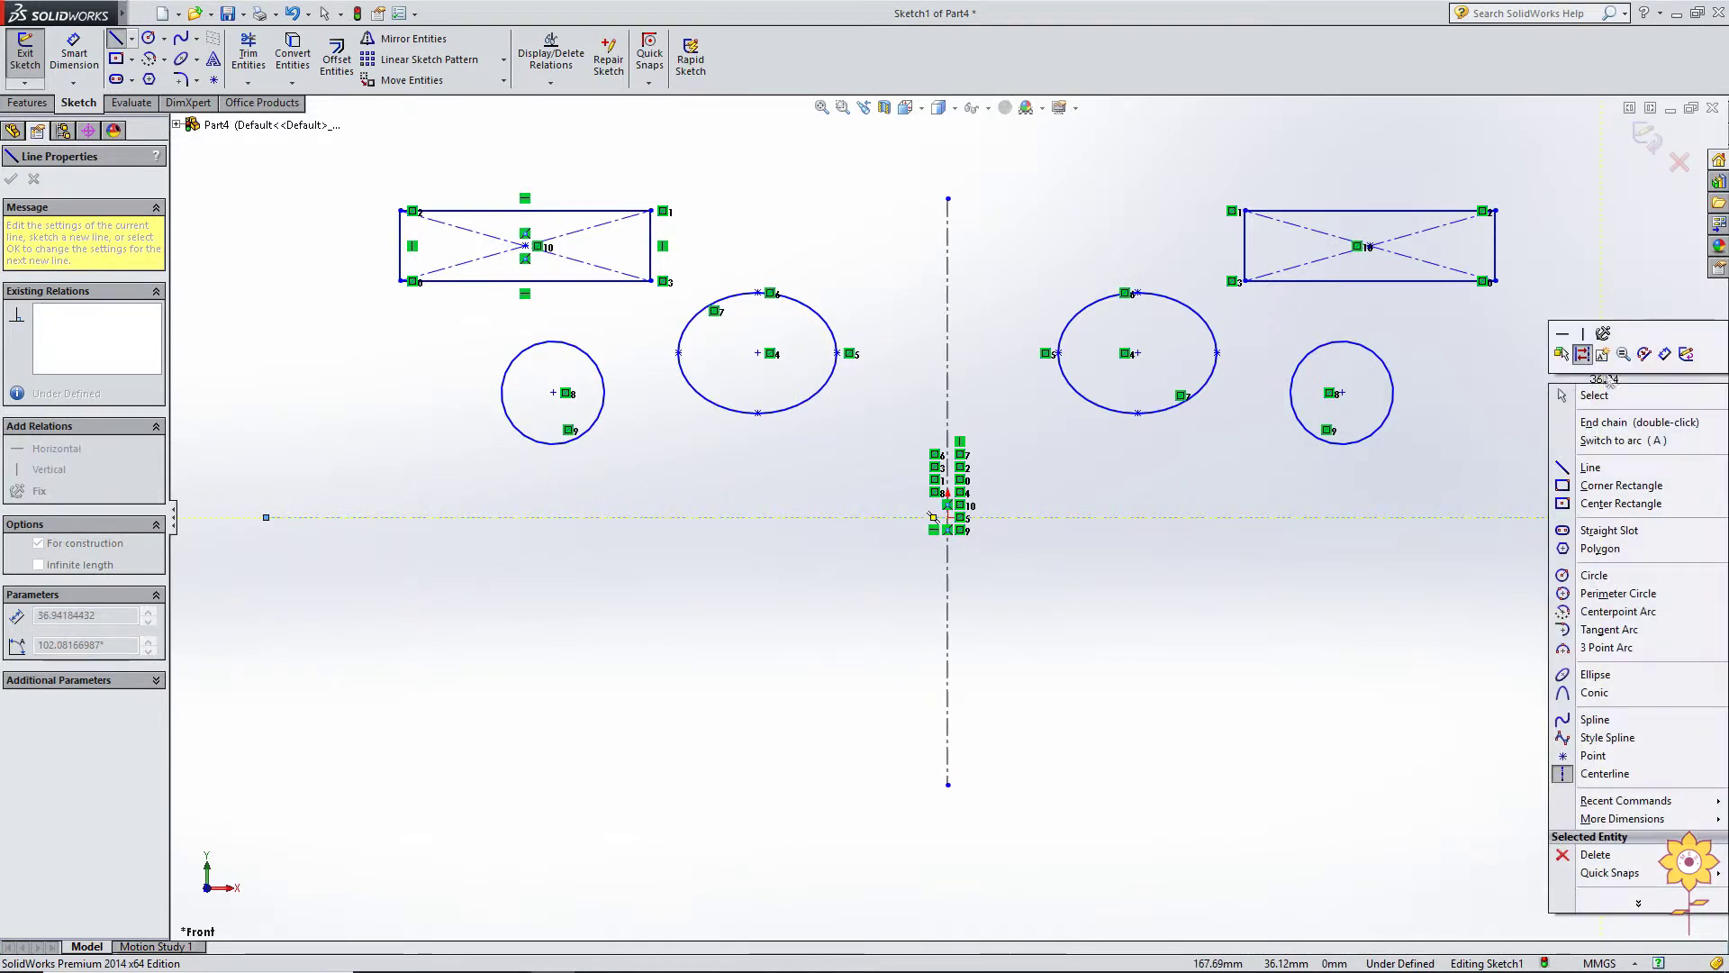
pyautogui.click(1621, 393)
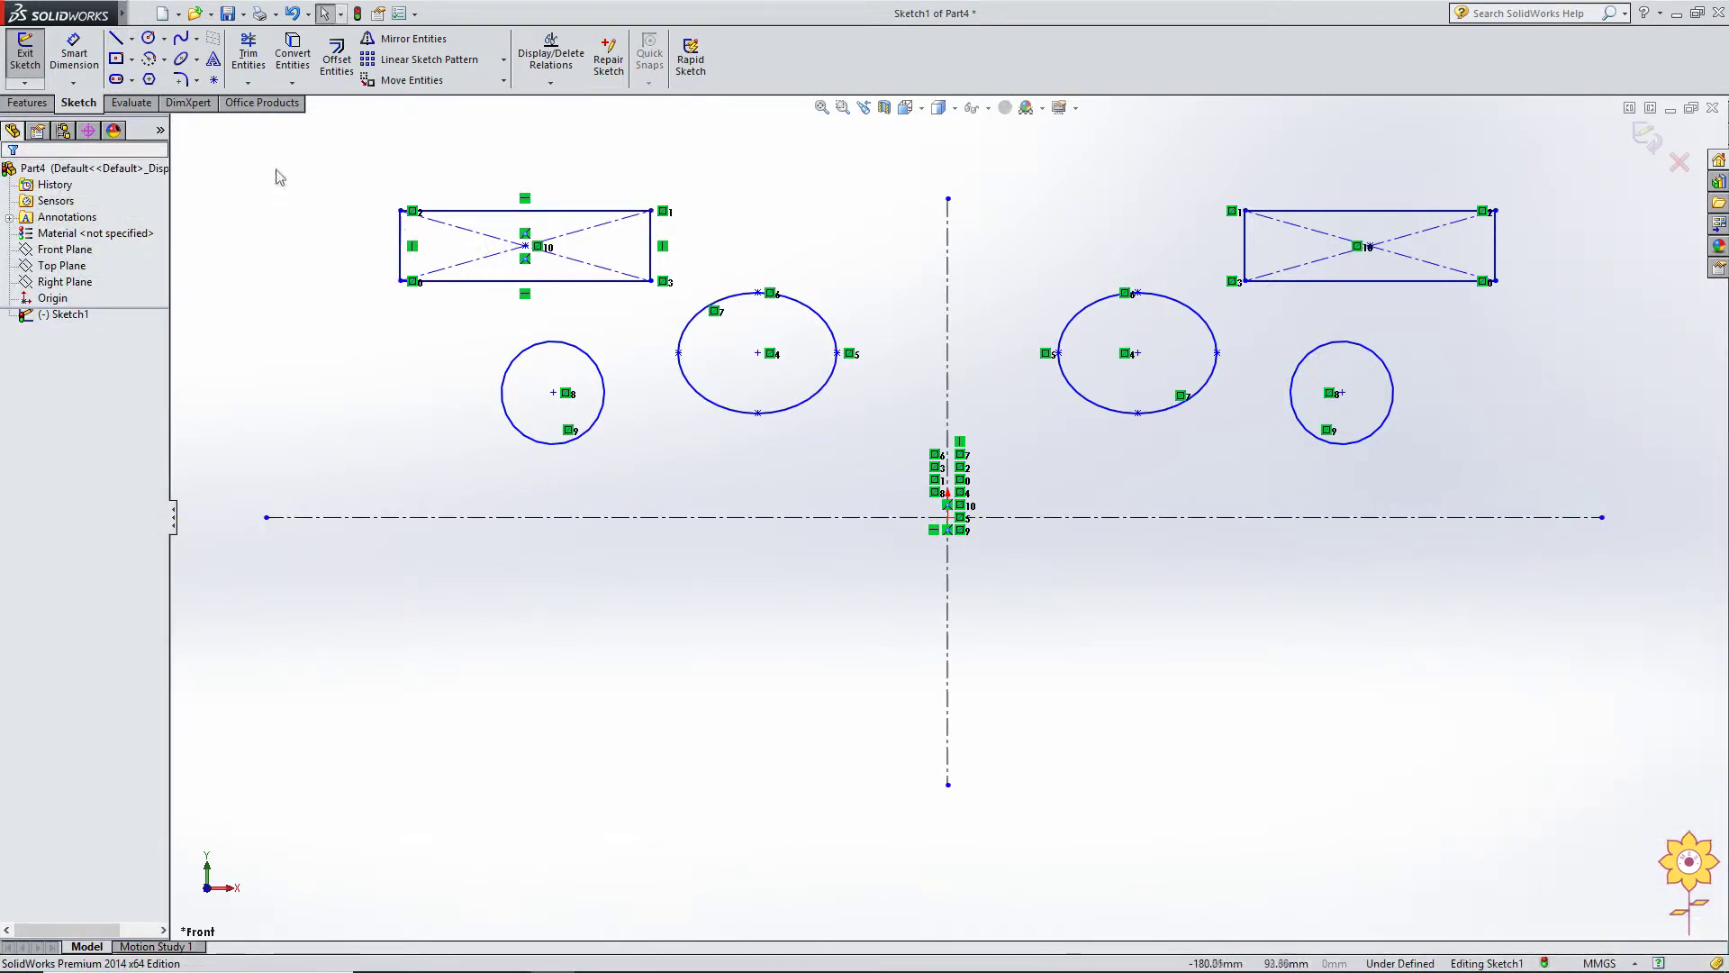
# Step: Mirror all six upper shapes about the horizontal centerline, keeping the originals
pyautogui.click(368, 40)
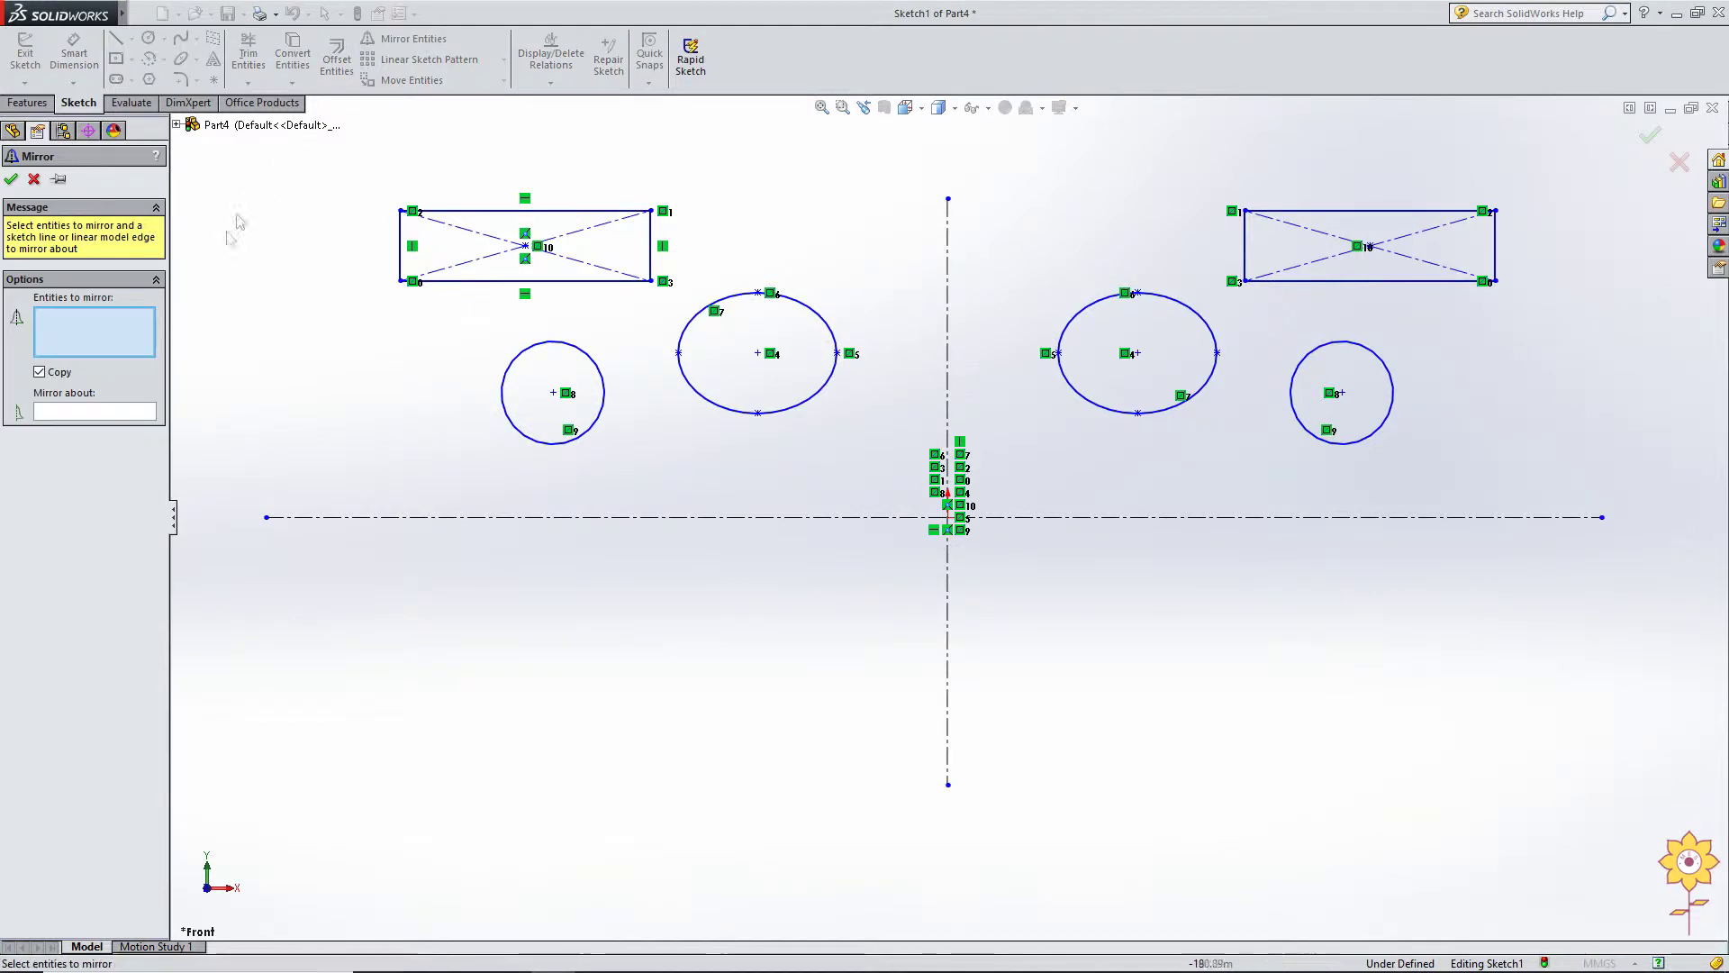
pyautogui.moveTo(336, 164)
pyautogui.mouseDown()
pyautogui.moveTo(1595, 484)
pyautogui.moveTo(1596, 501)
pyautogui.mouseUp()
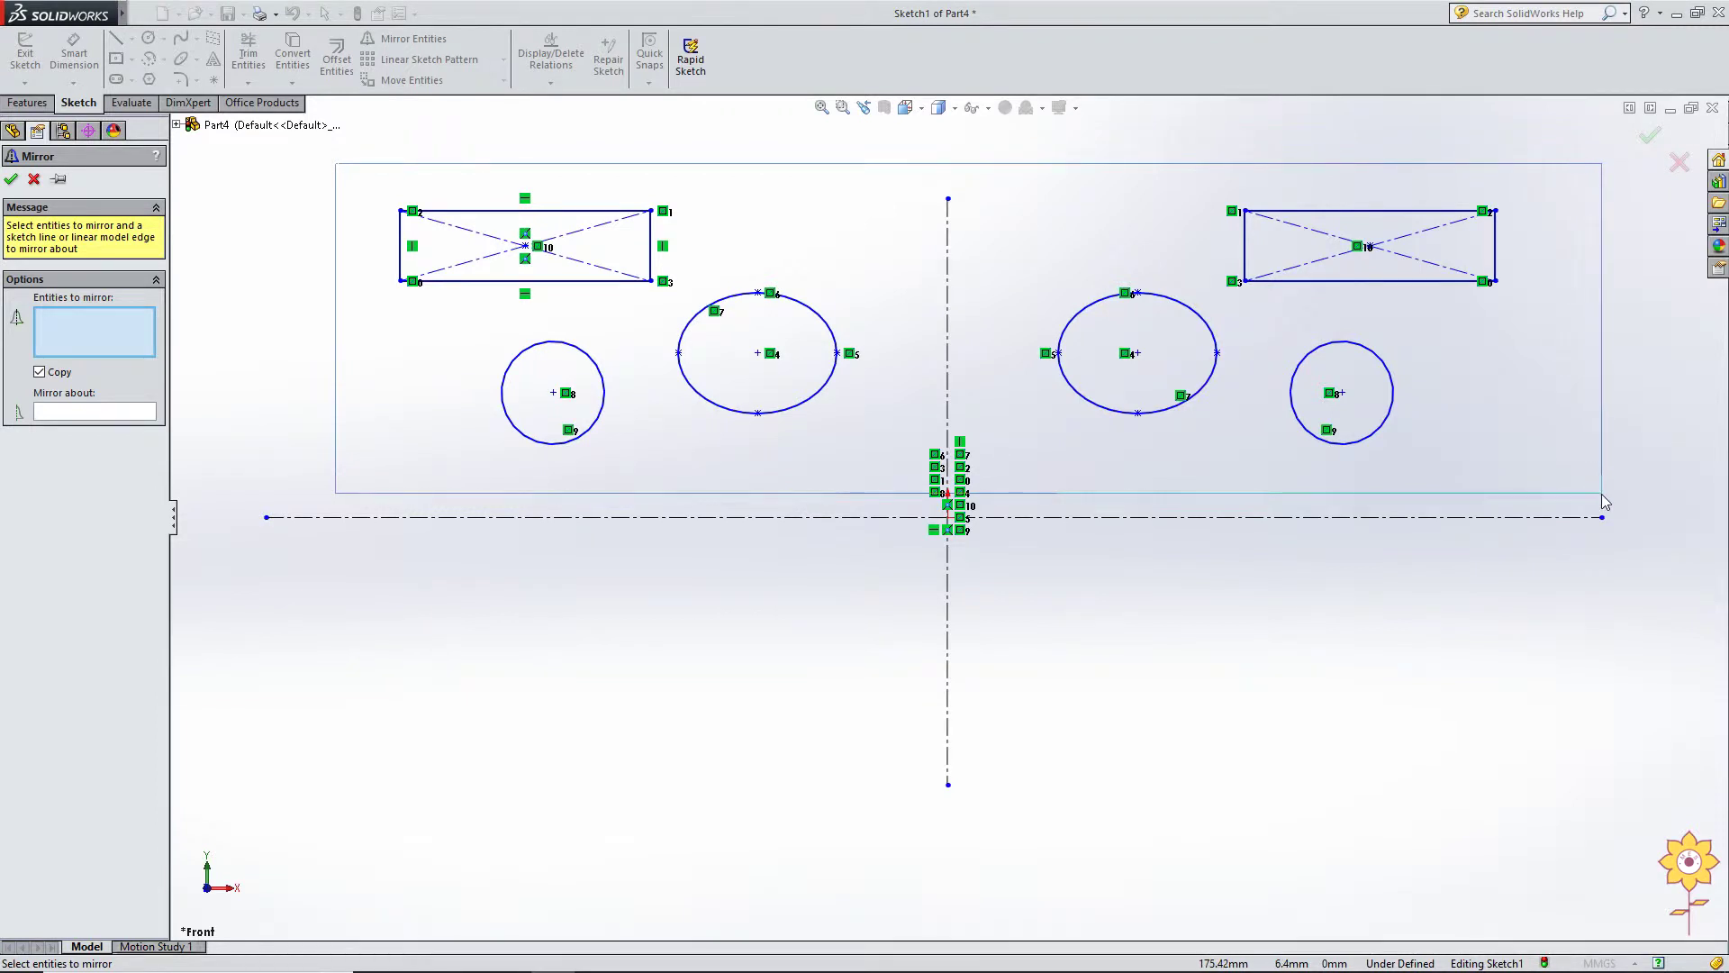
pyautogui.moveTo(1602, 501); pyautogui.dragTo(1603, 501)
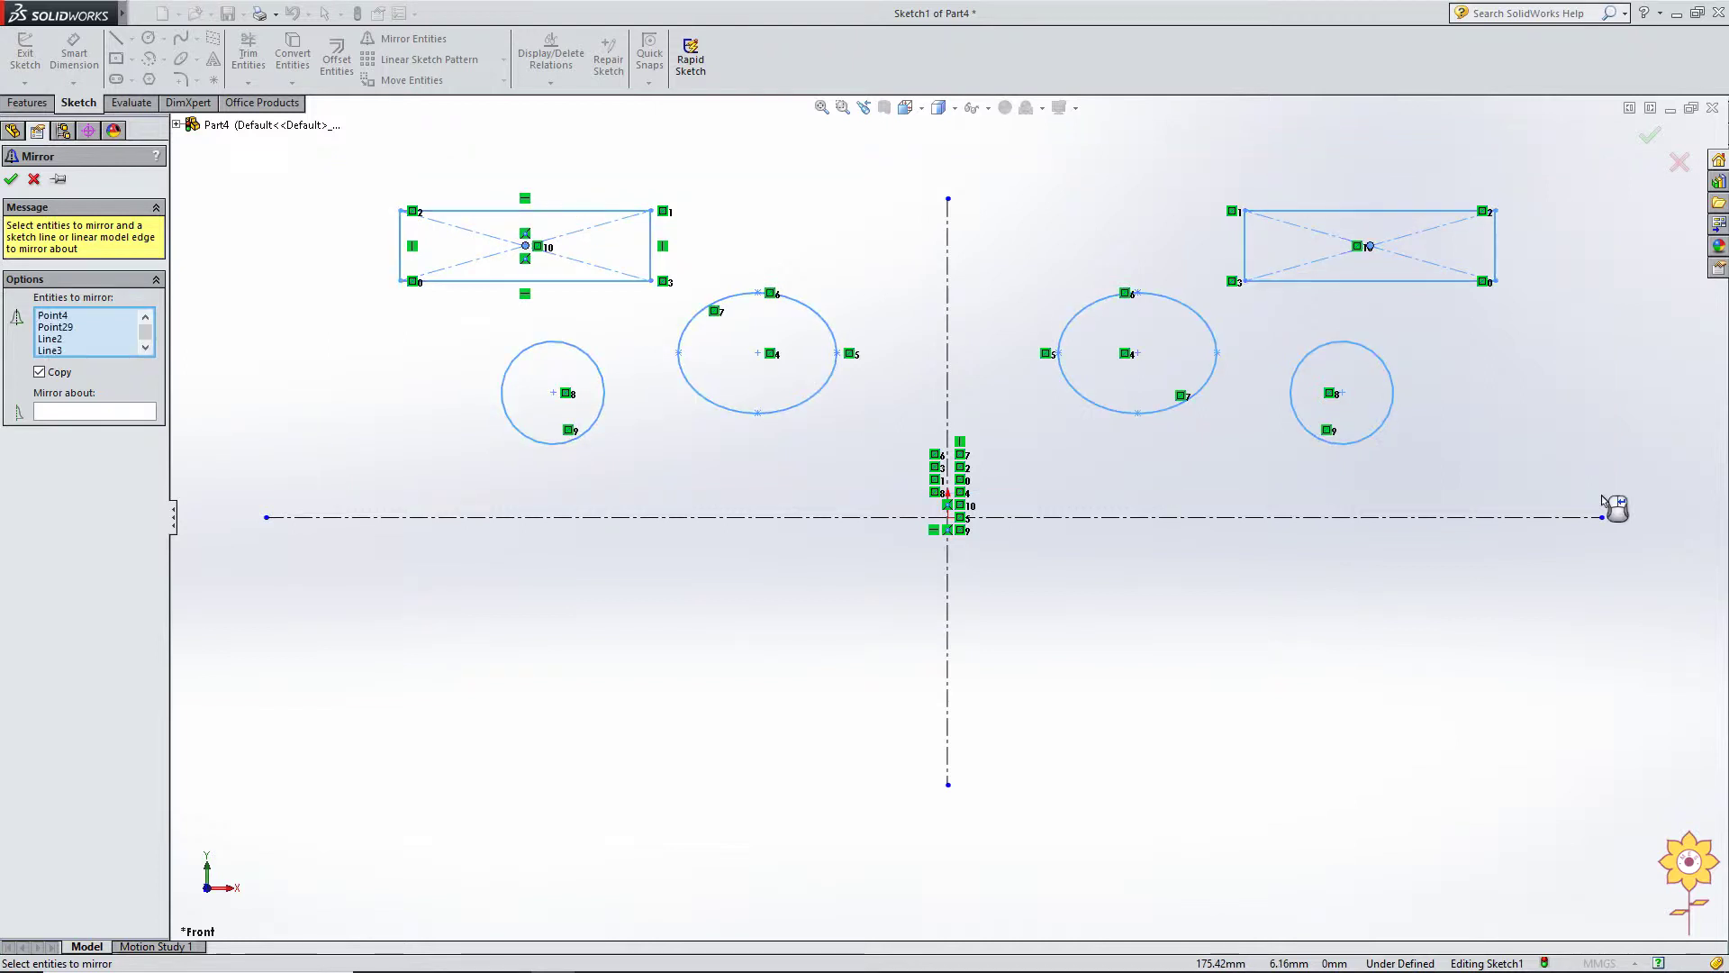
pyautogui.click(72, 419)
pyautogui.click(489, 517)
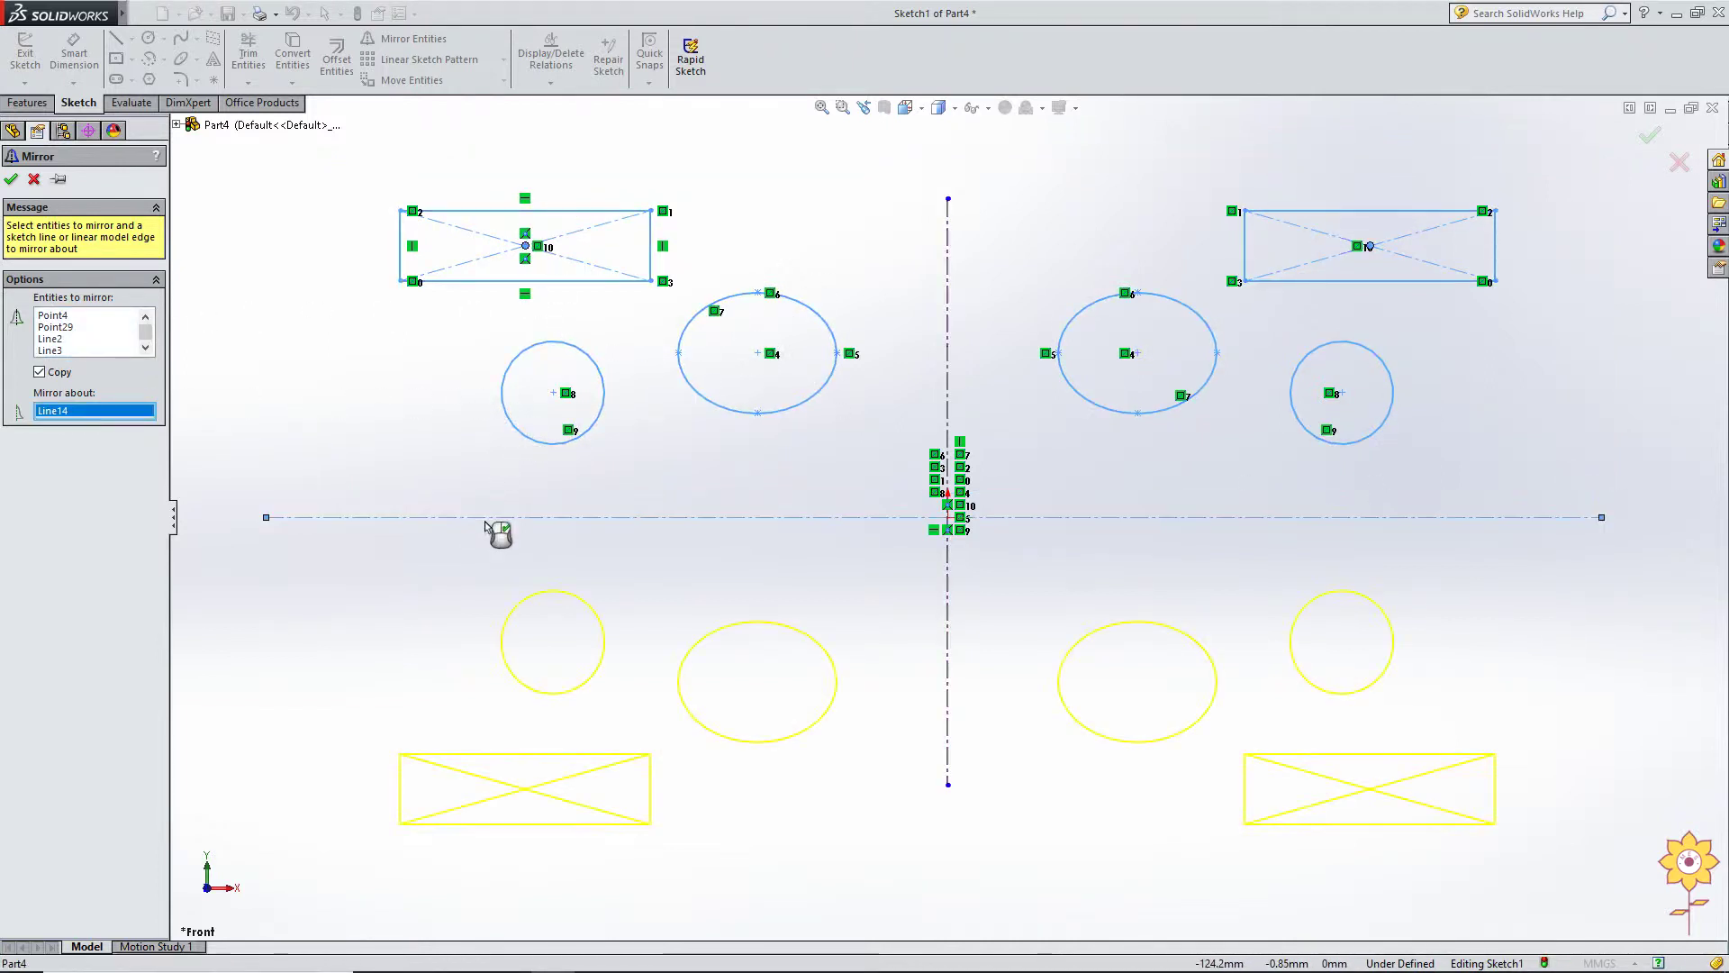
pyautogui.click(12, 179)
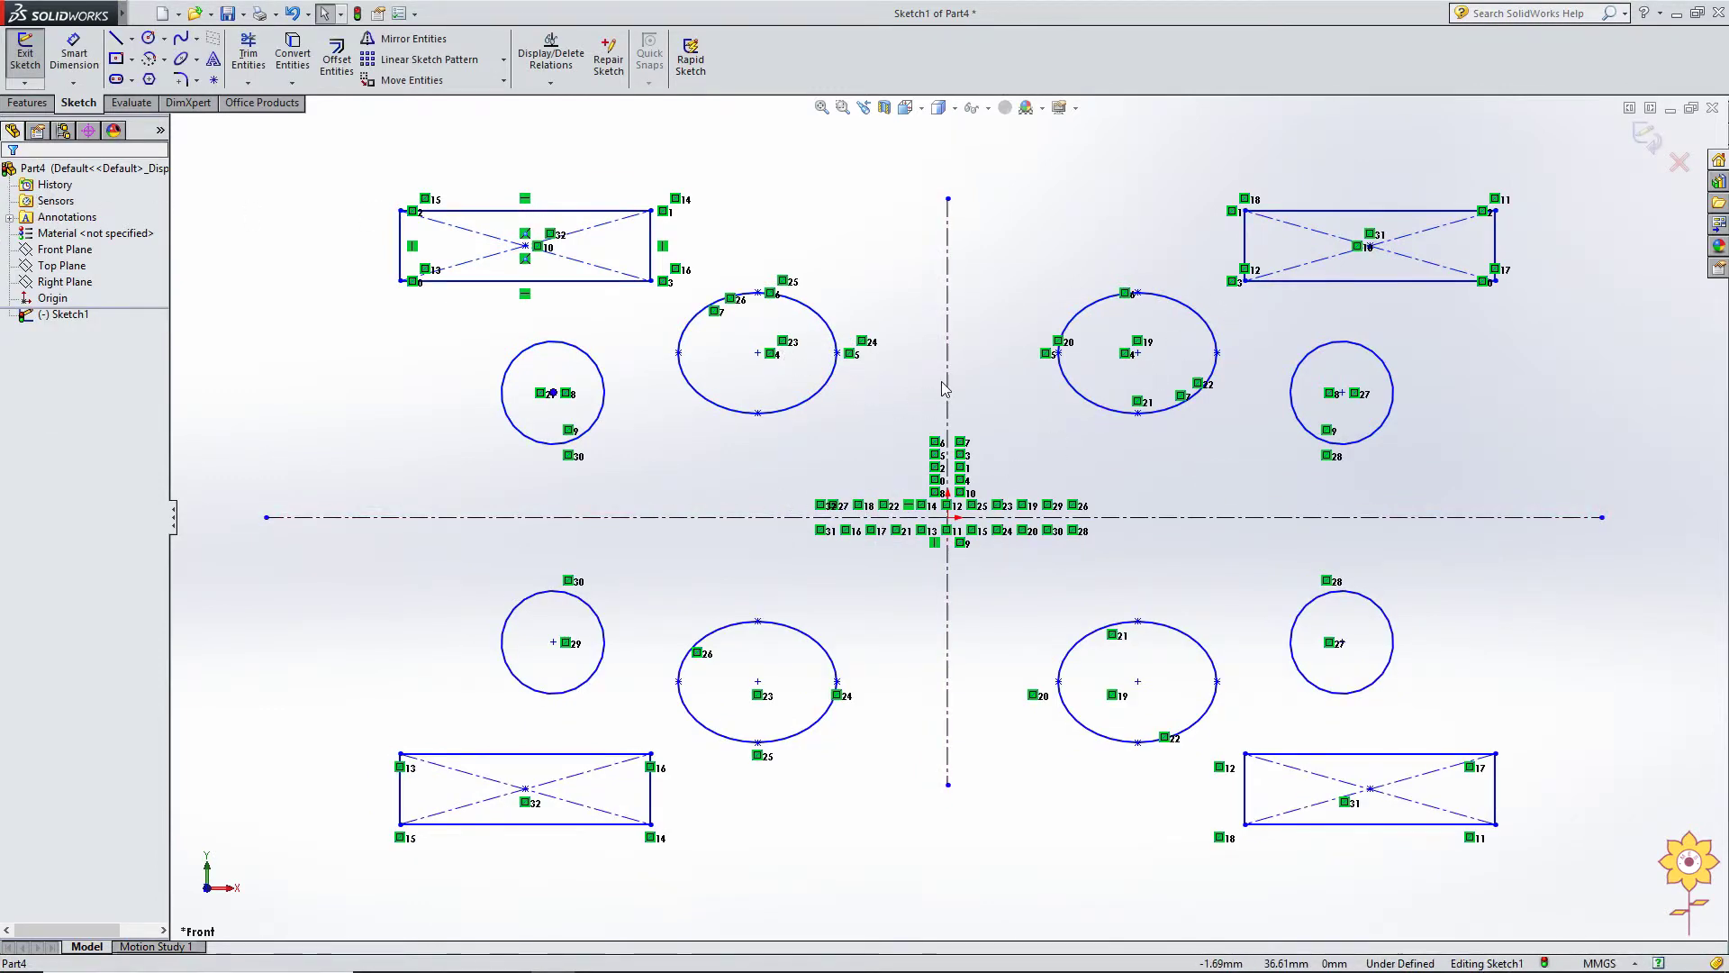
pyautogui.scroll(2, 944, 390)
pyautogui.scroll(-1, 812, 486)
pyautogui.scroll(1, 698, 540)
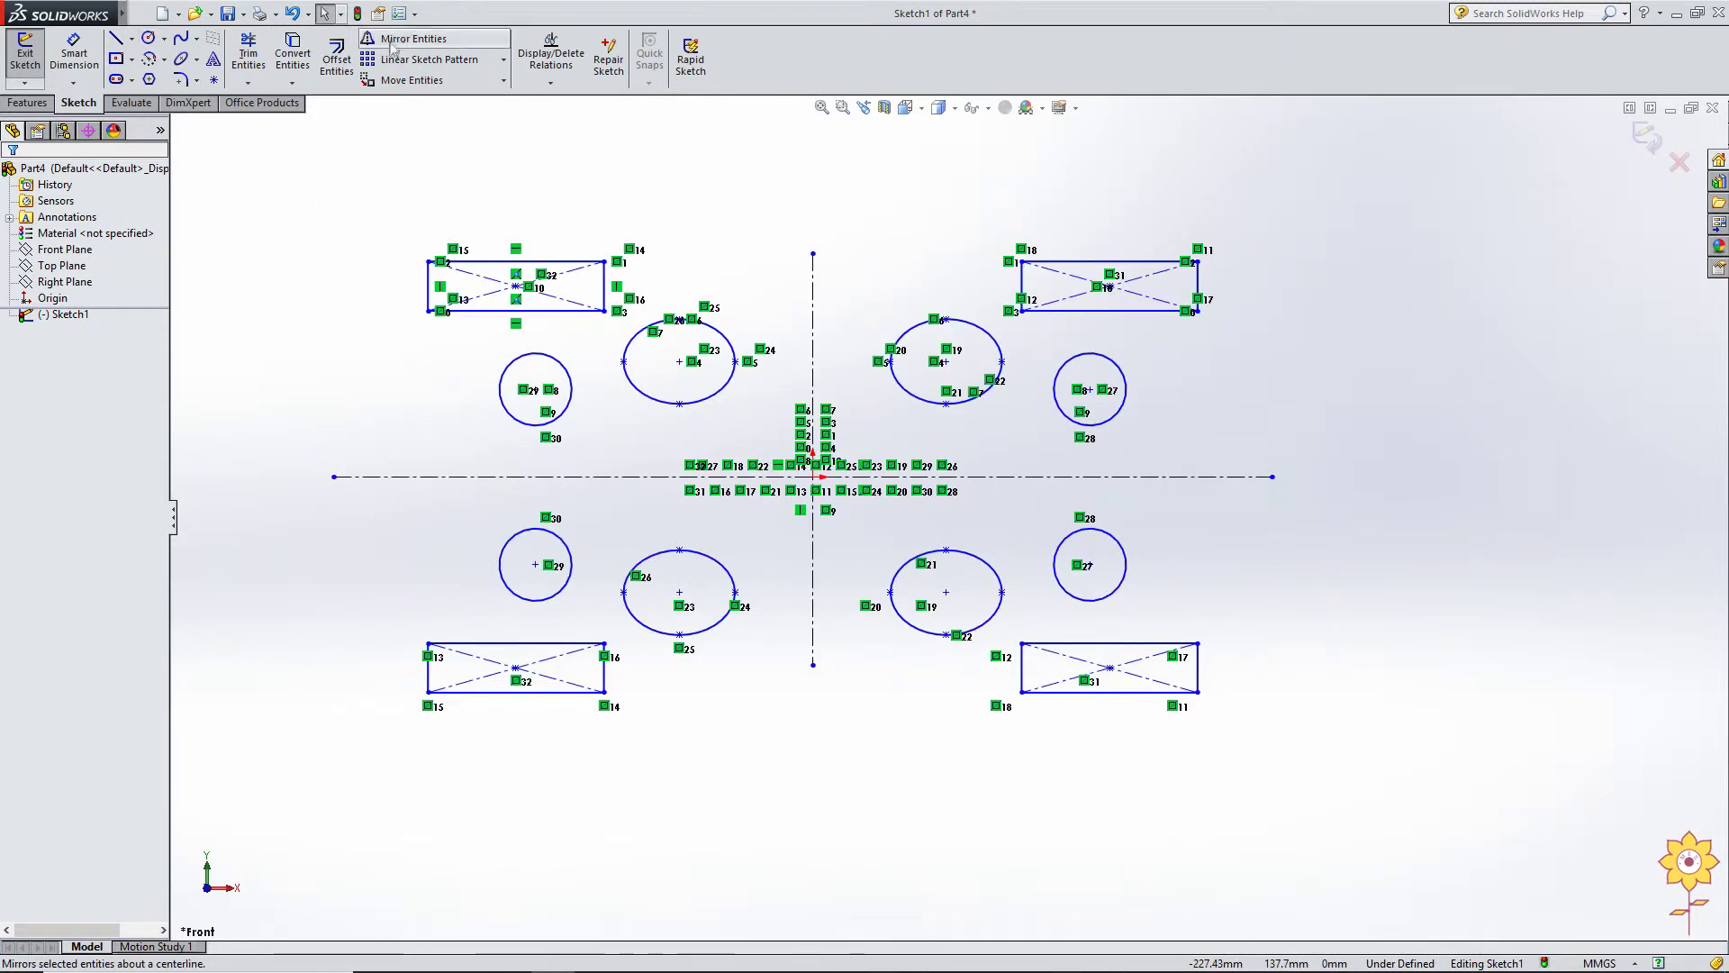
pyautogui.click(504, 86)
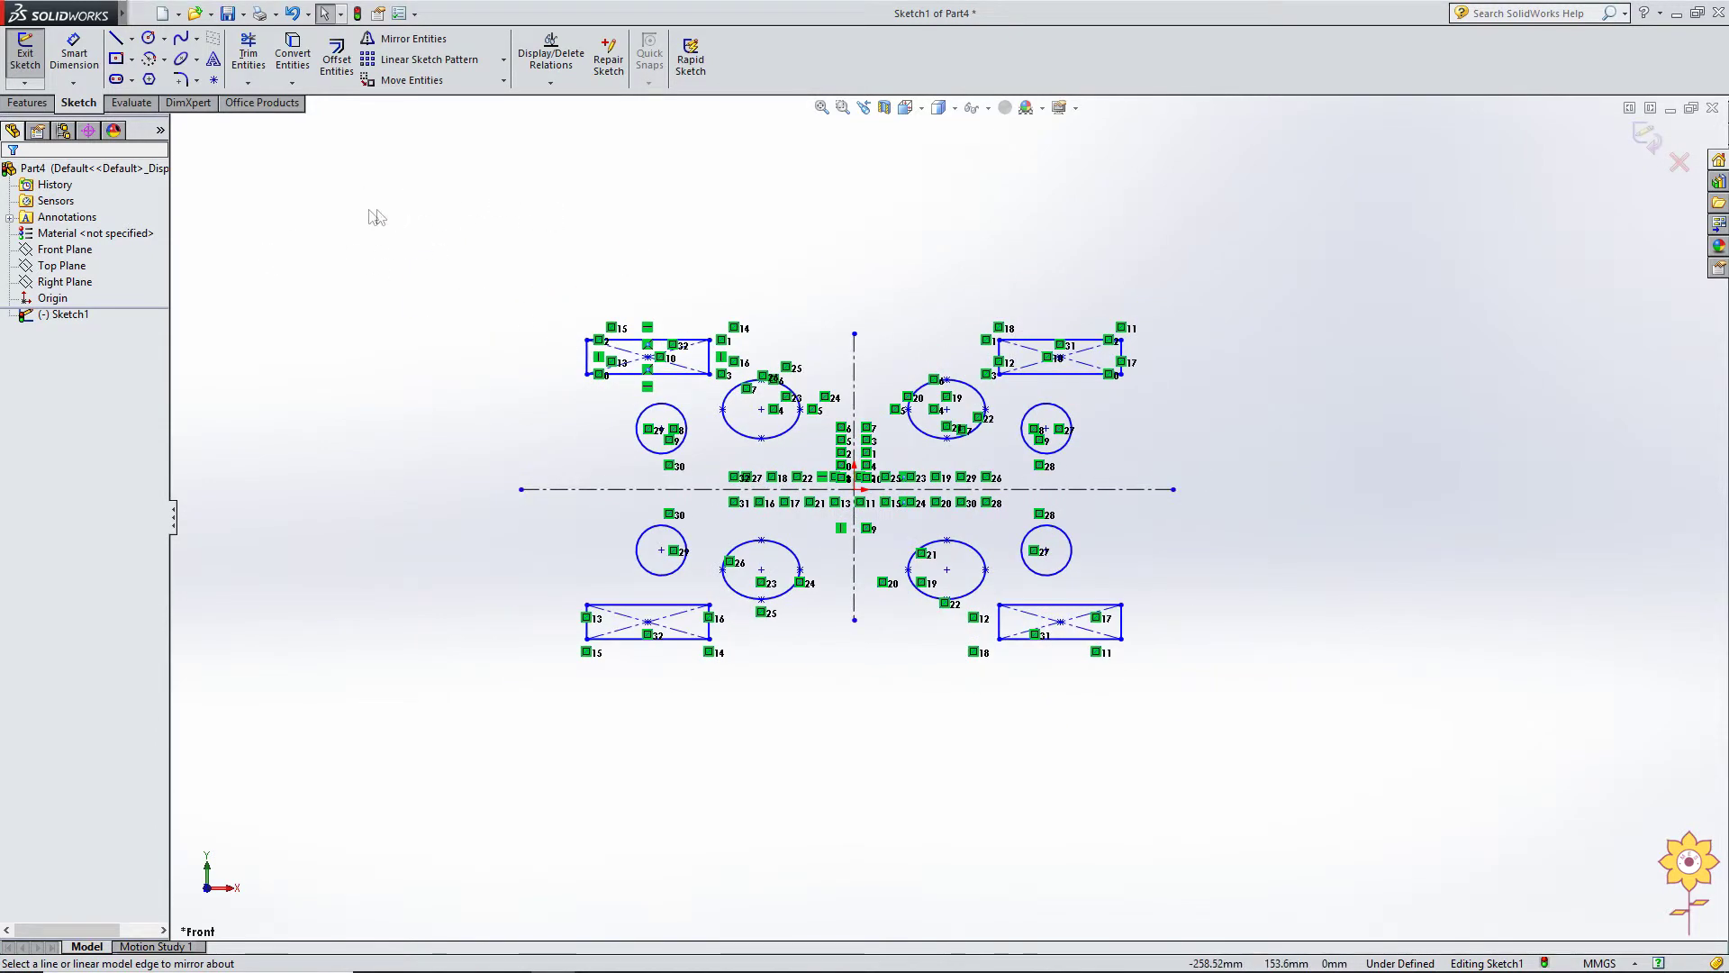
# Step: Delete every sketch entity and draw a vertical line up from the origin
pyautogui.moveTo(376, 216); pyautogui.dragTo(1300, 781)
pyautogui.press('Delete')
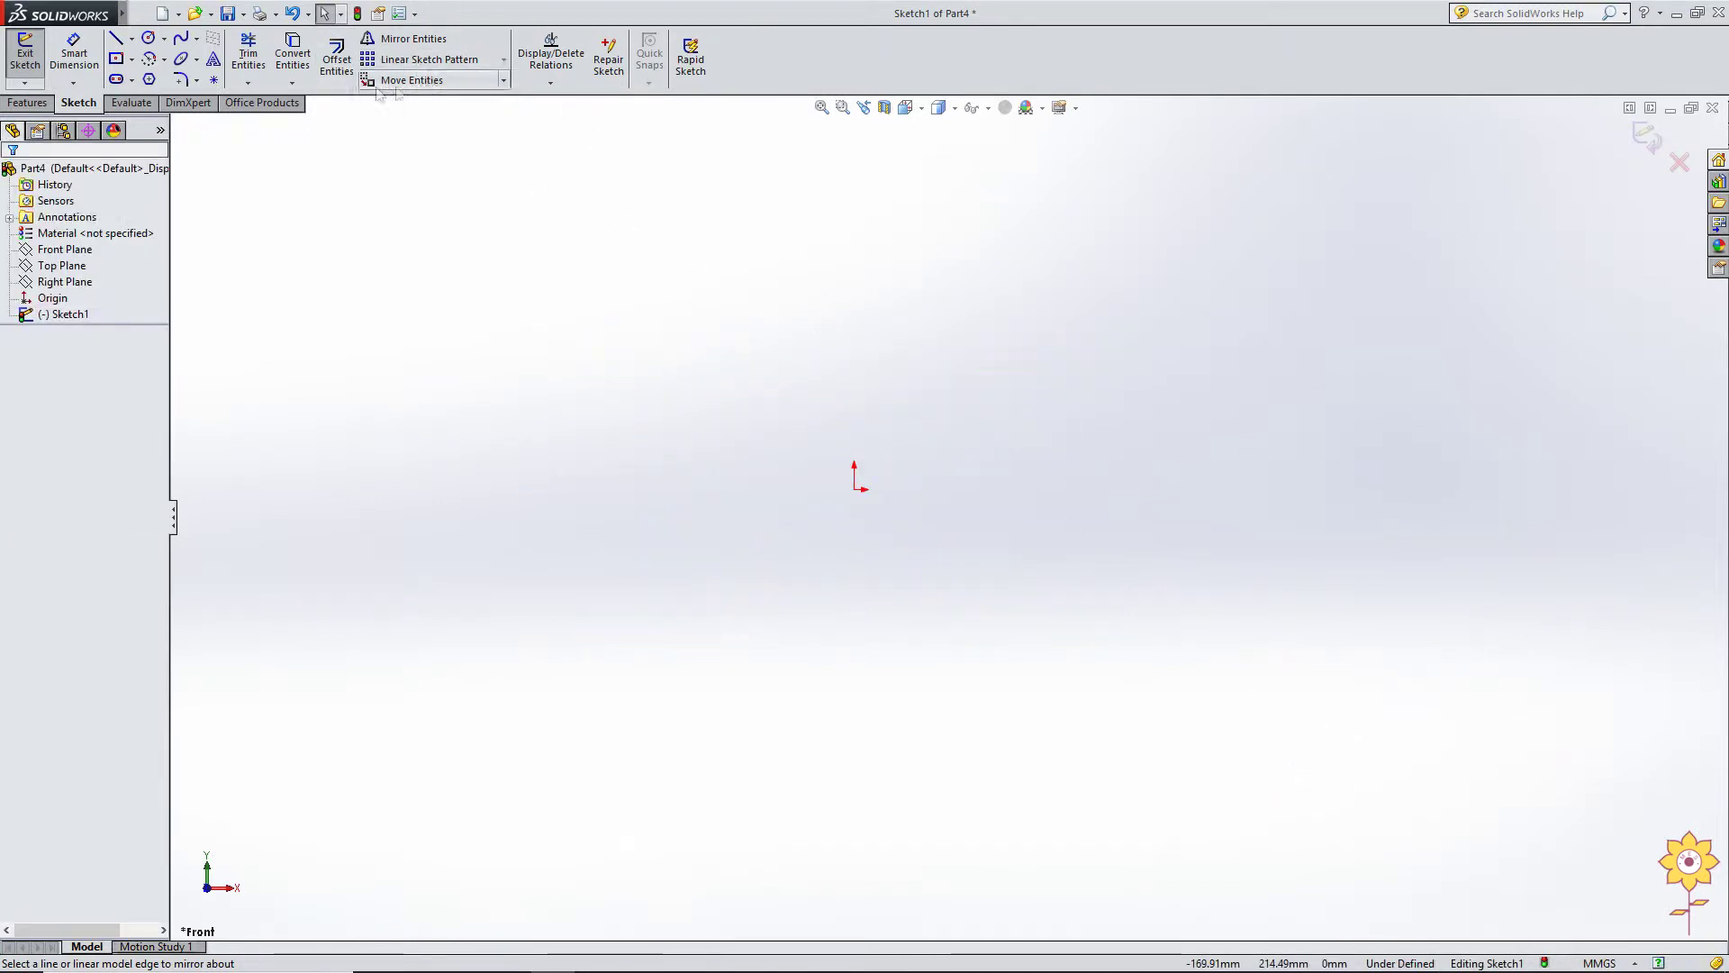
pyautogui.click(117, 40)
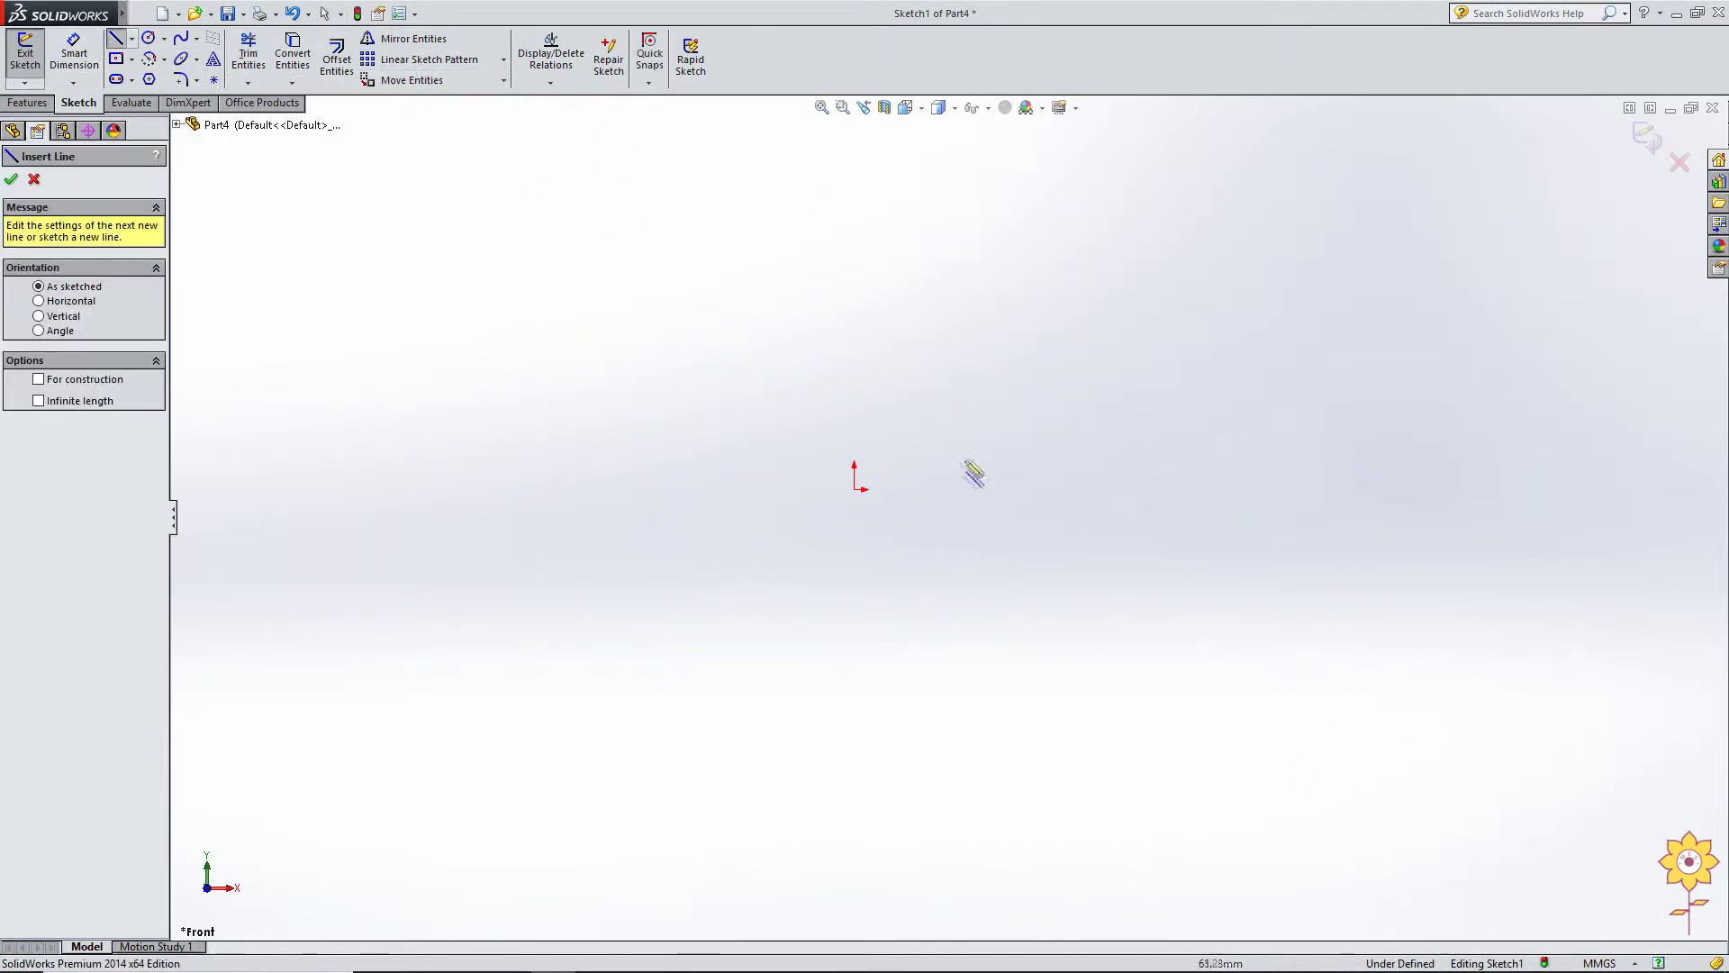
pyautogui.click(855, 488)
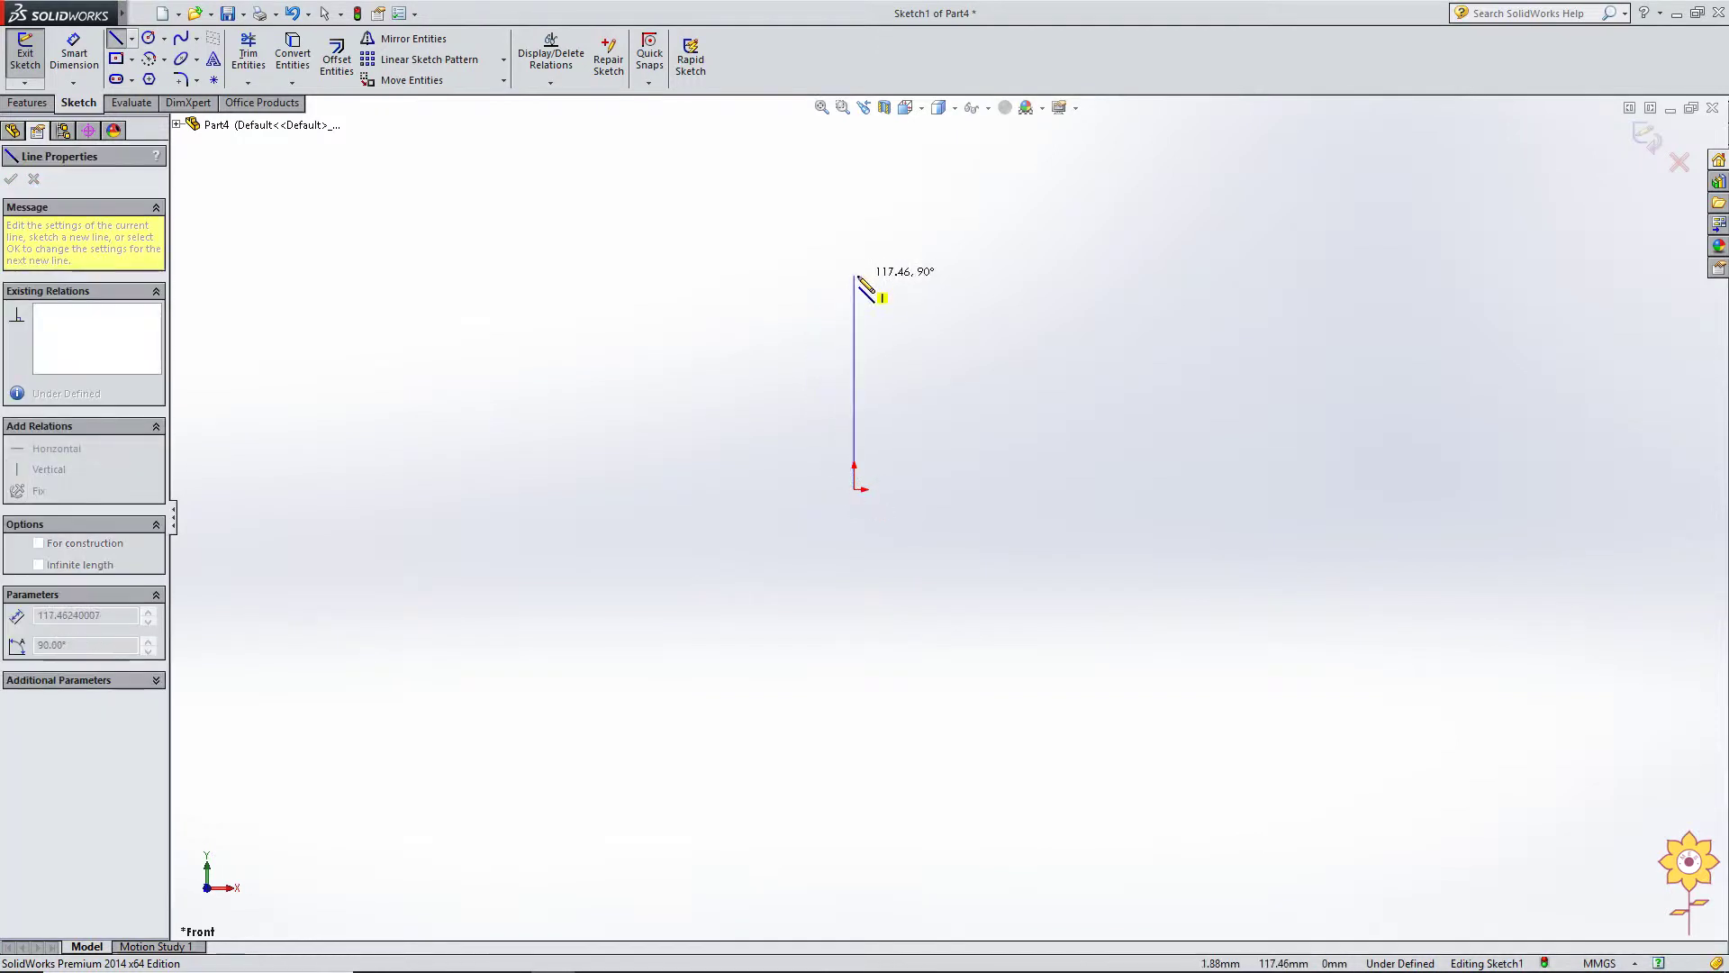
pyautogui.click(856, 276)
pyautogui.rightClick(733, 243)
pyautogui.click(758, 247)
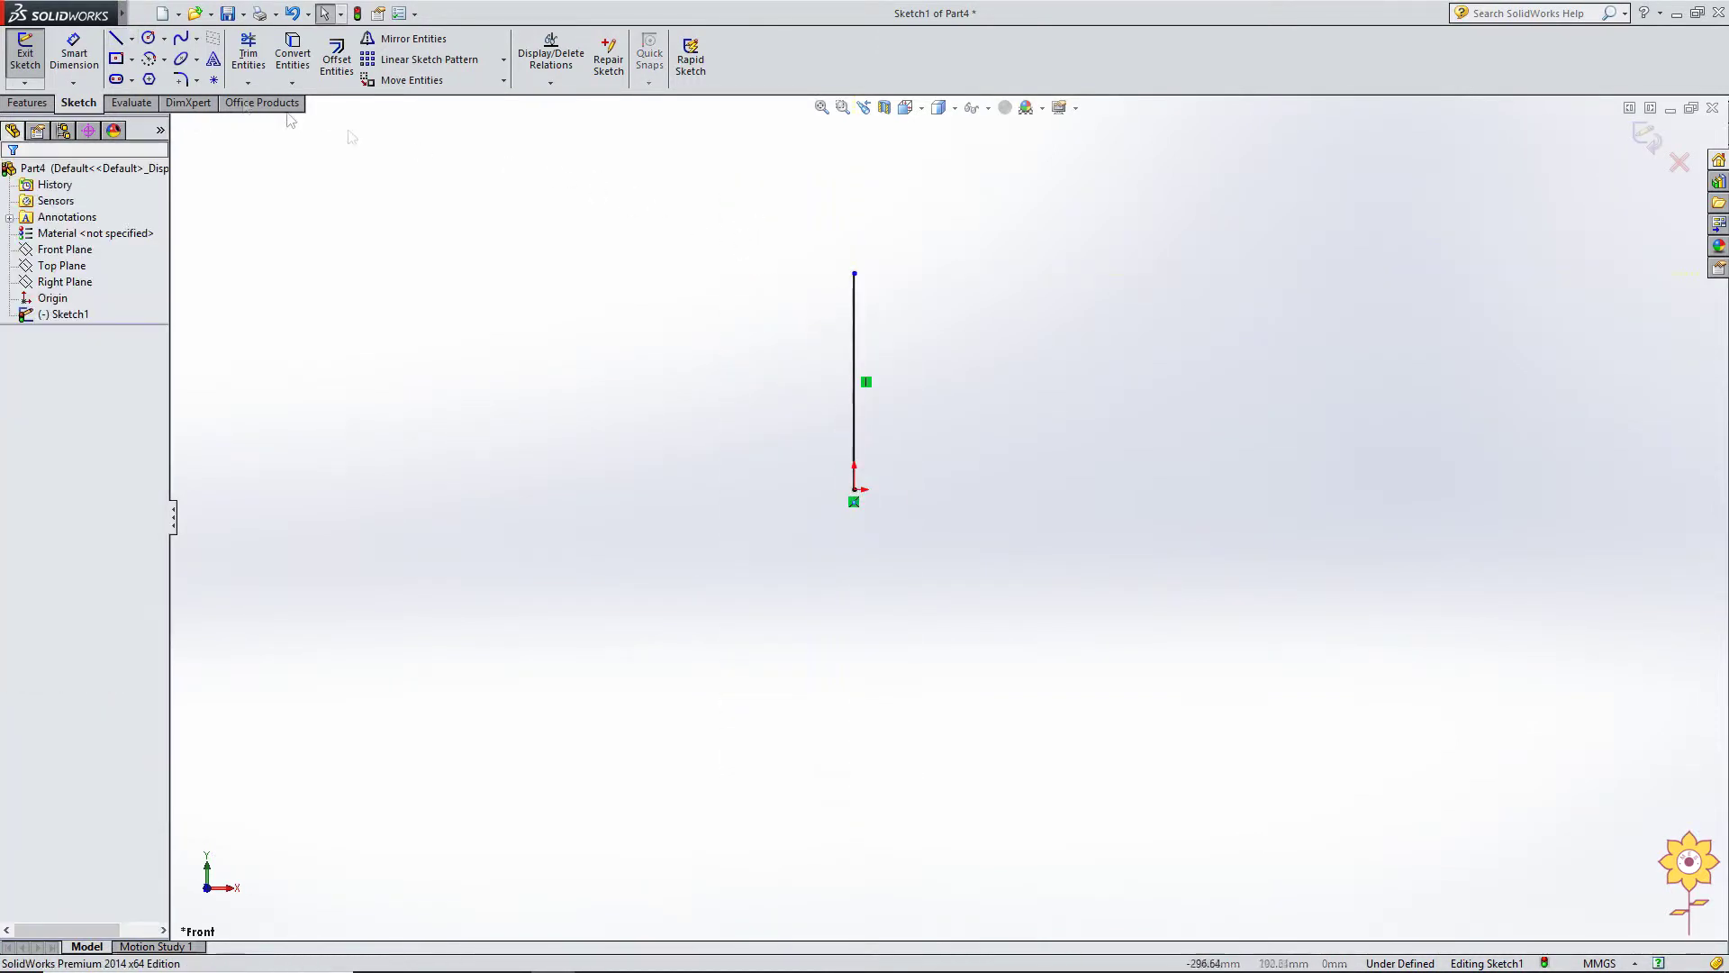
# Step: Draw a circle at the upper left of the sketch
pyautogui.click(149, 39)
pyautogui.click(324, 198)
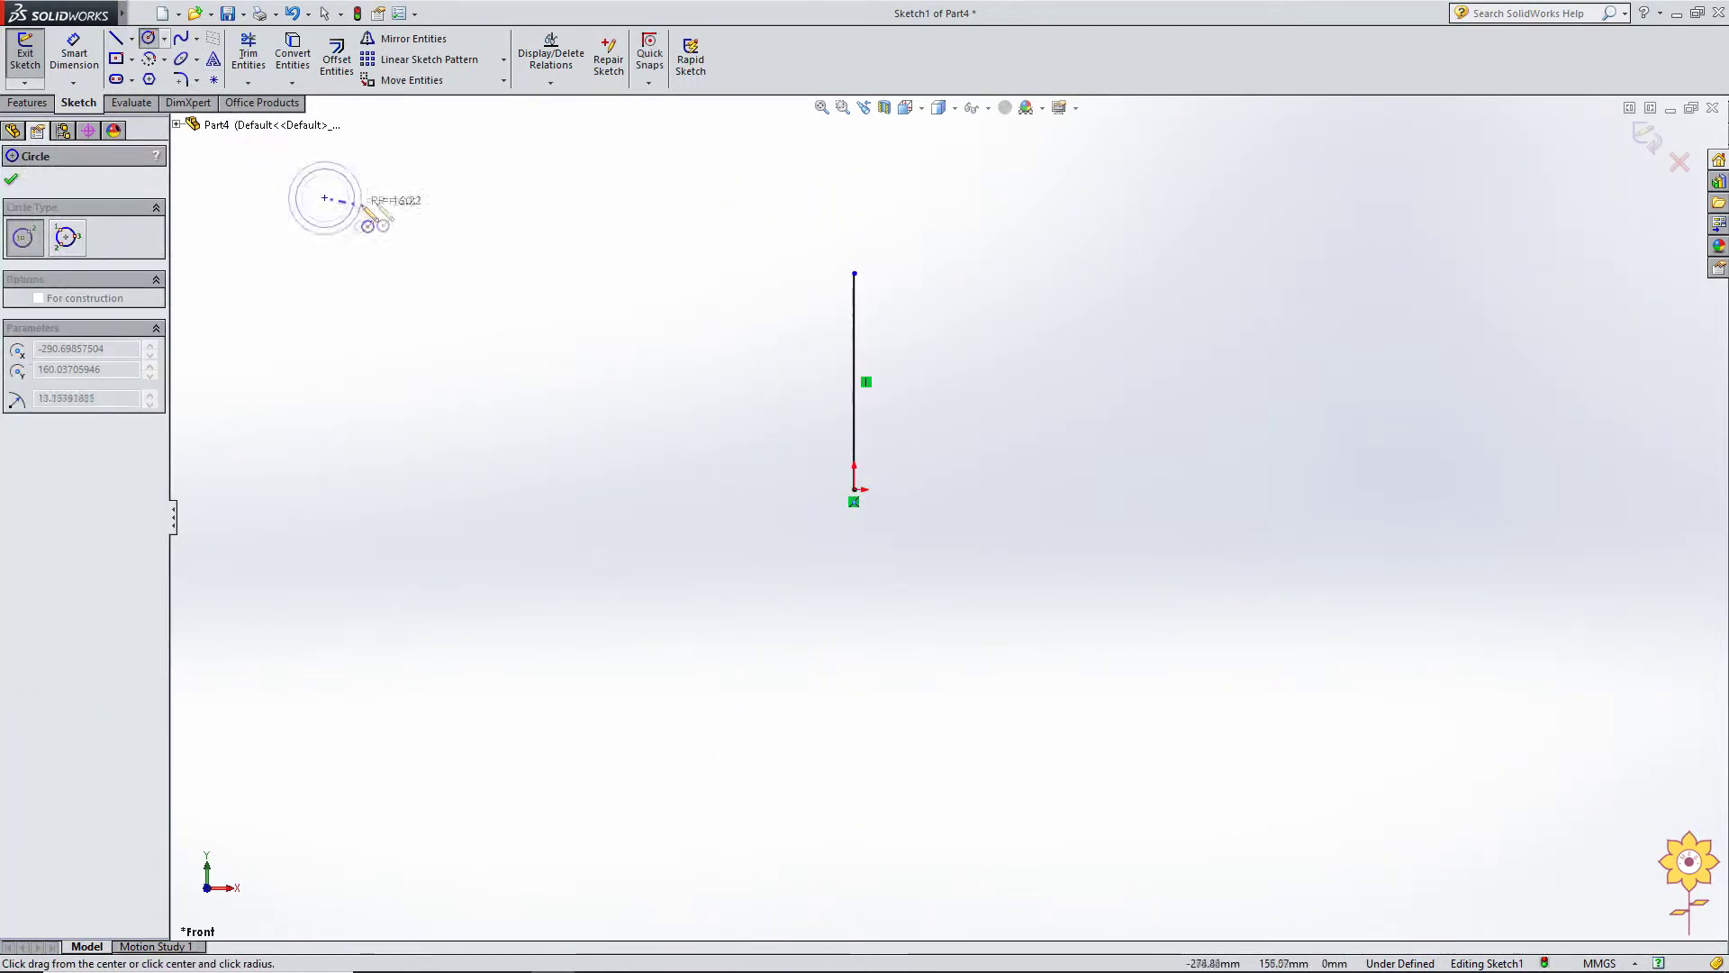
pyautogui.click(416, 245)
pyautogui.rightClick(608, 139)
pyautogui.click(650, 198)
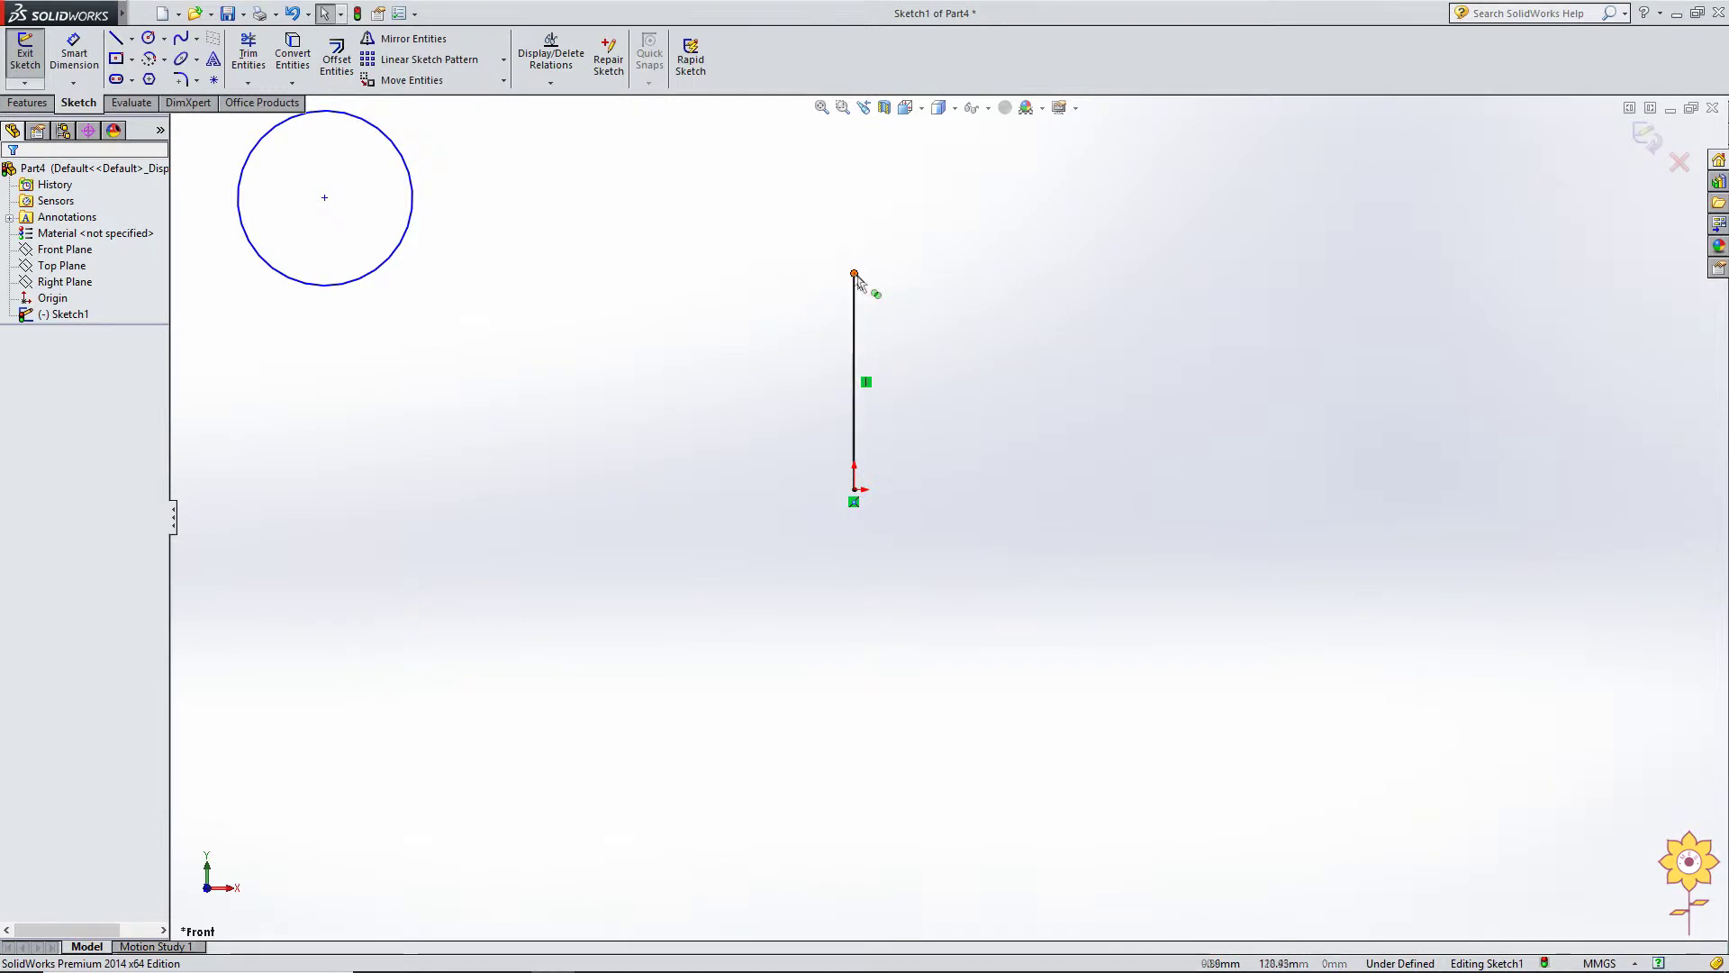
# Step: Move the circle by its centre onto the top endpoint of the vertical line
pyautogui.click(405, 79)
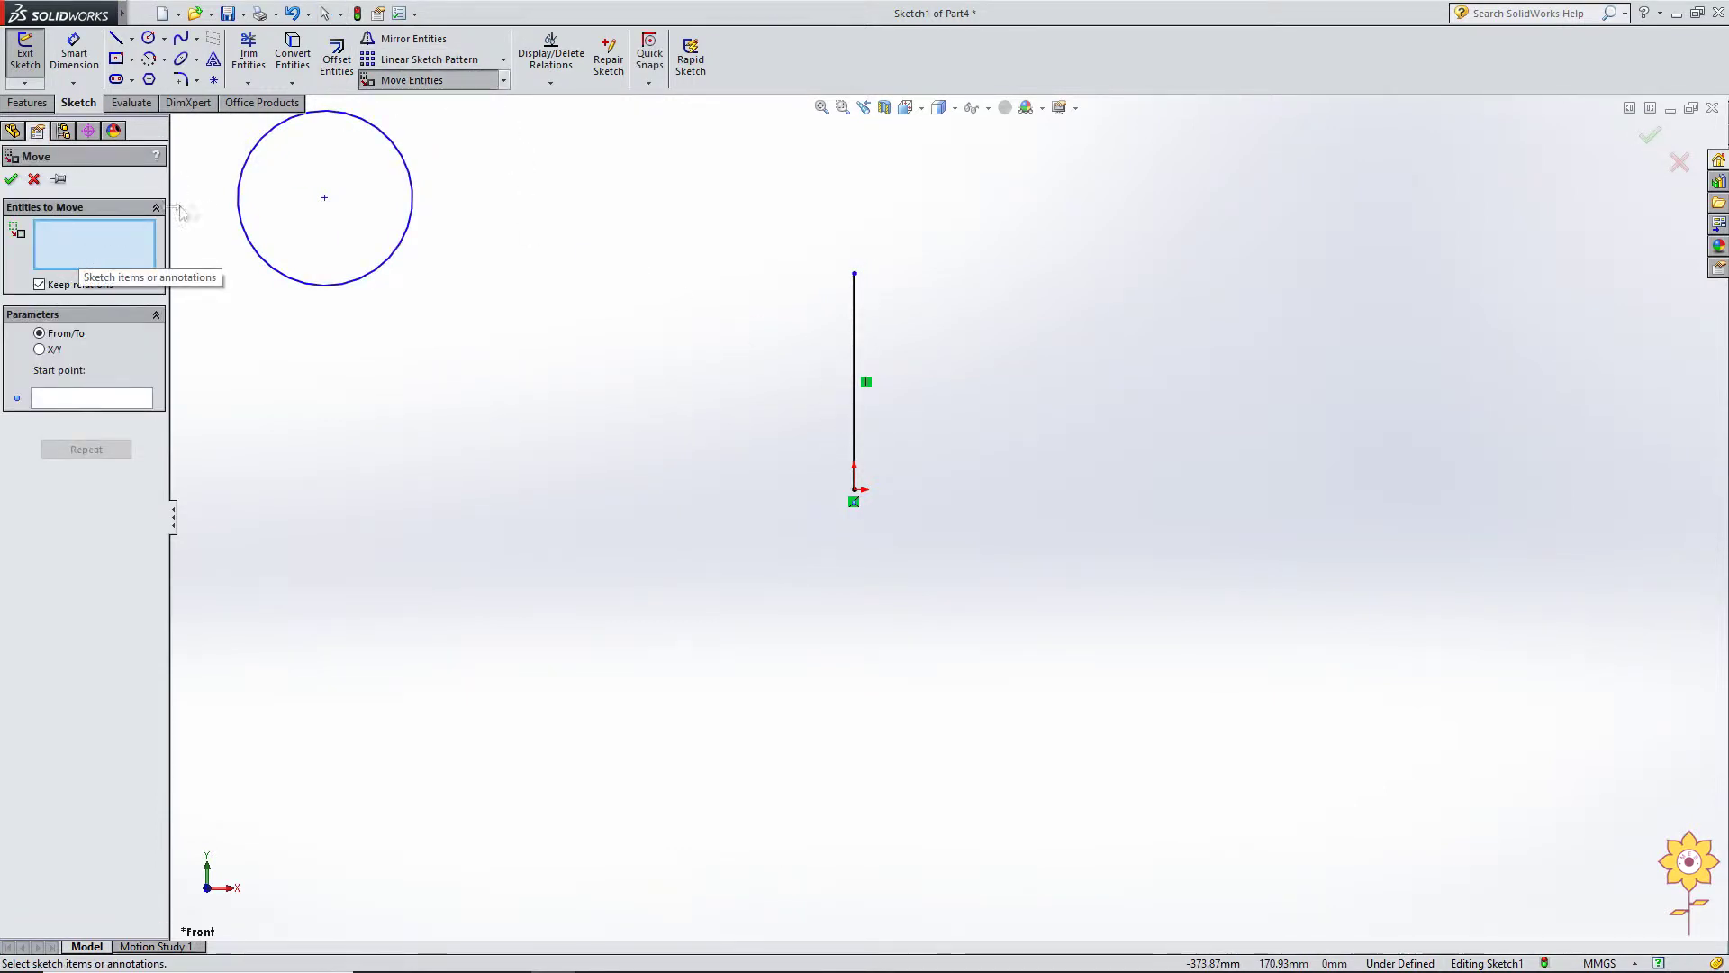
pyautogui.click(413, 200)
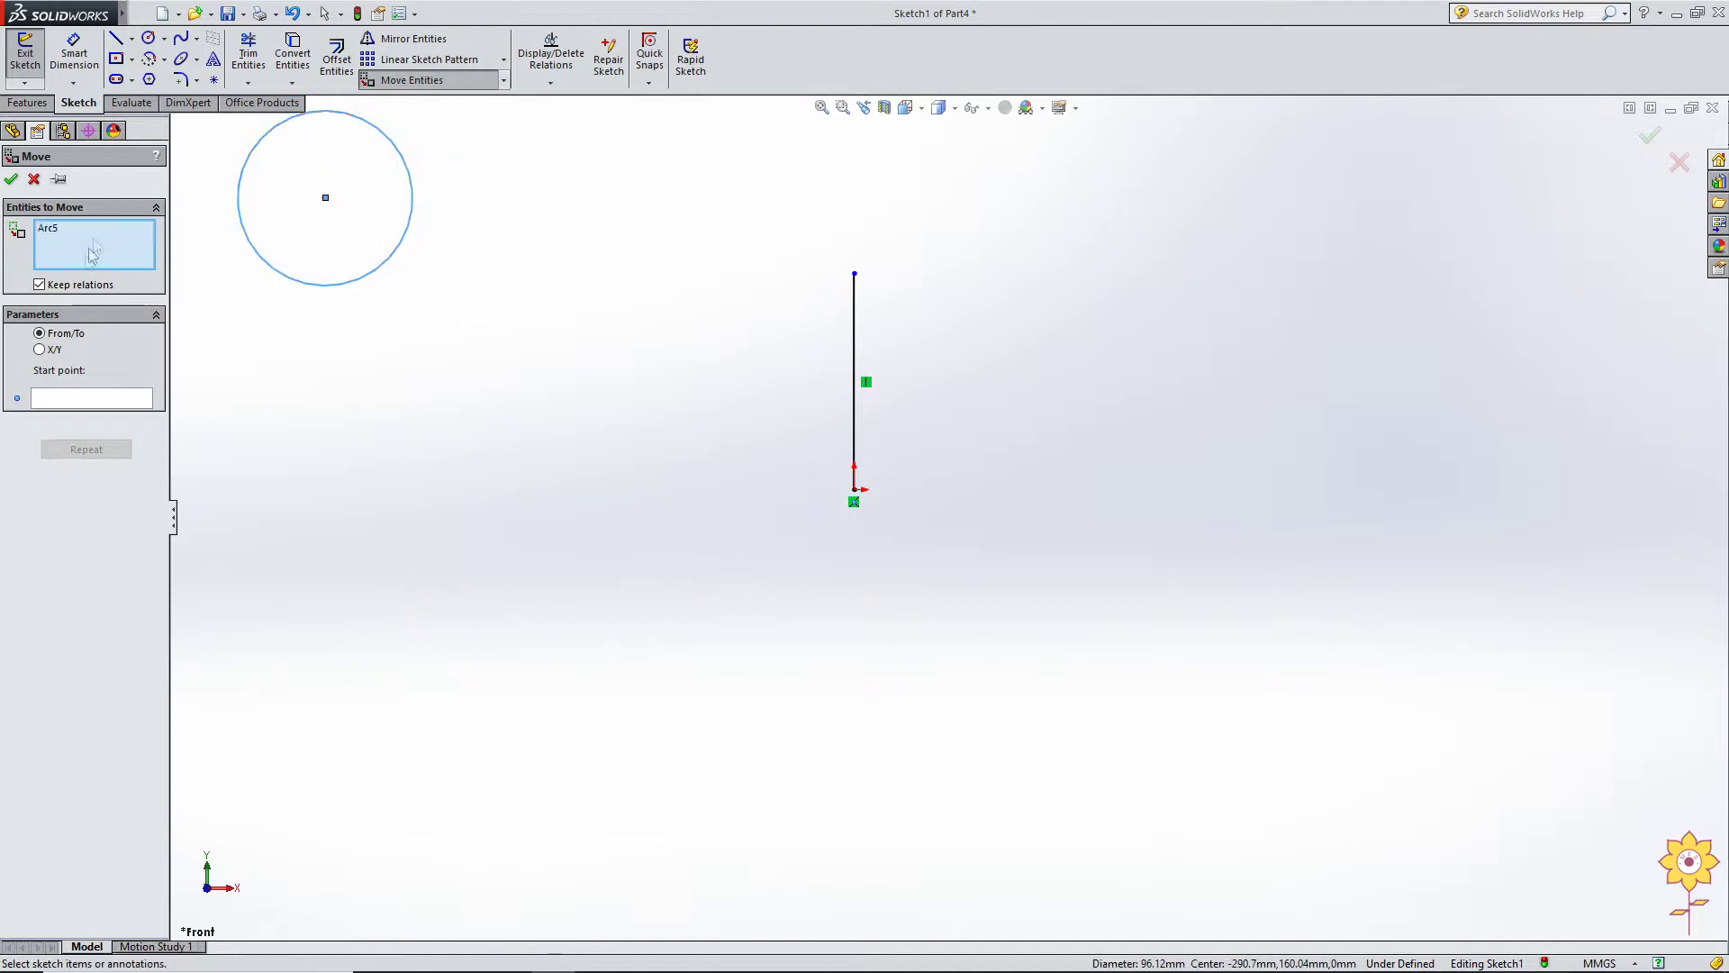
pyautogui.click(96, 403)
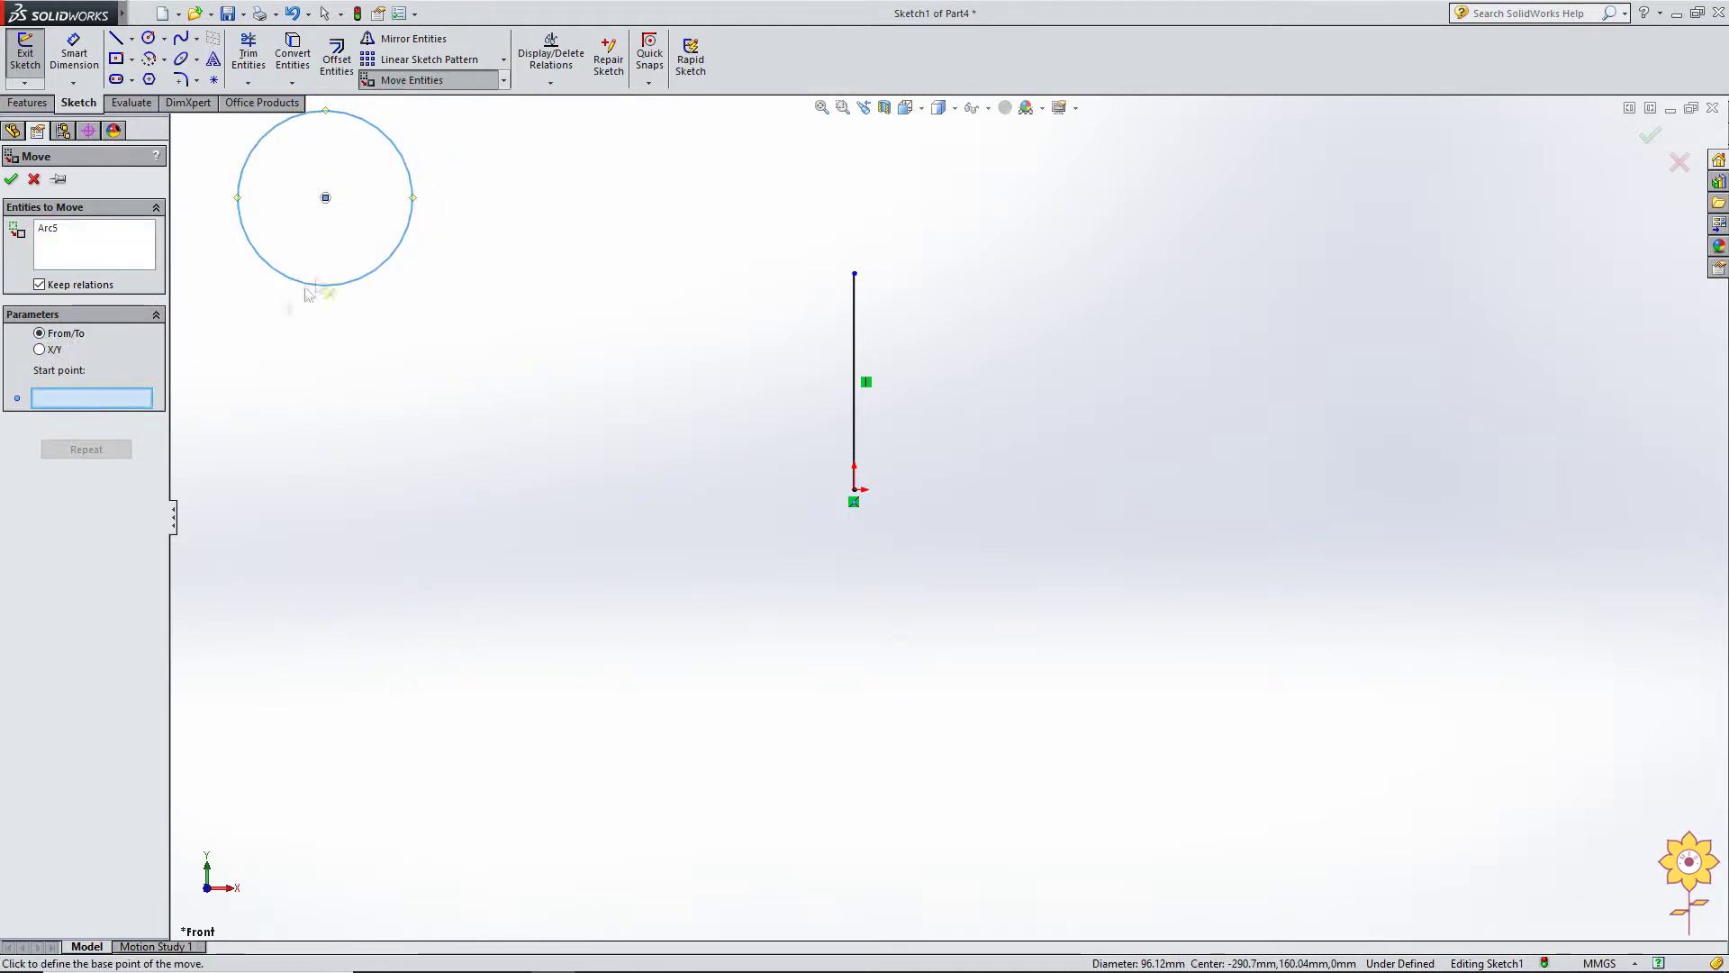
pyautogui.click(324, 199)
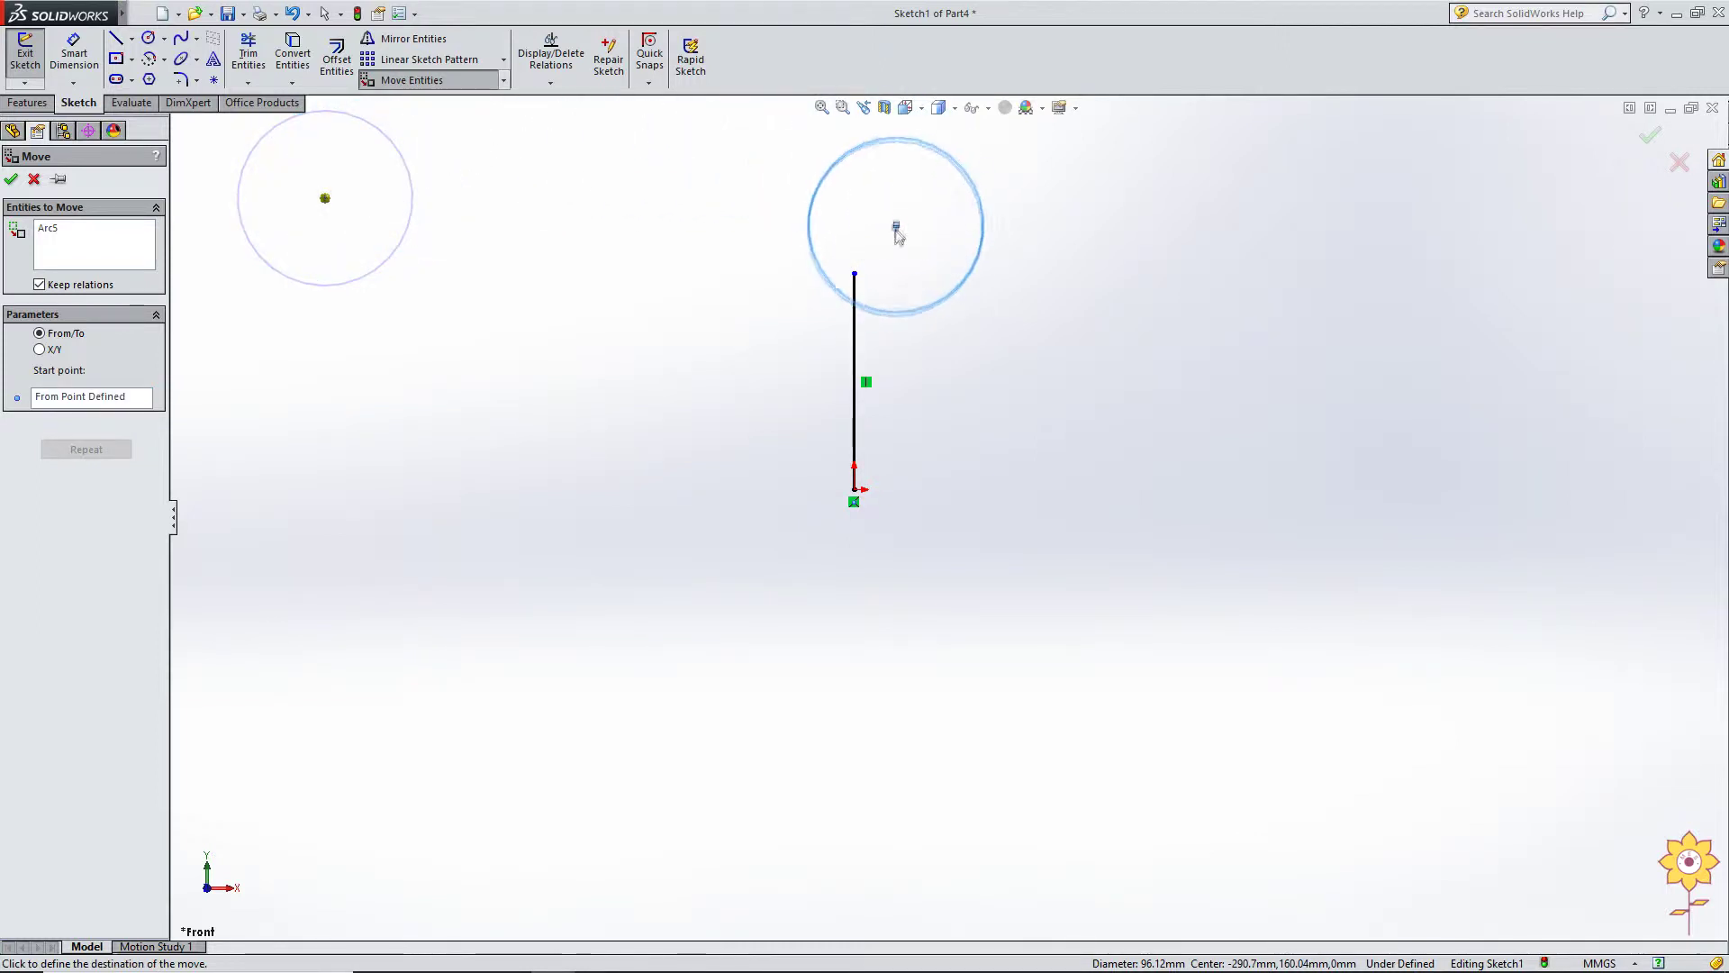
pyautogui.click(855, 277)
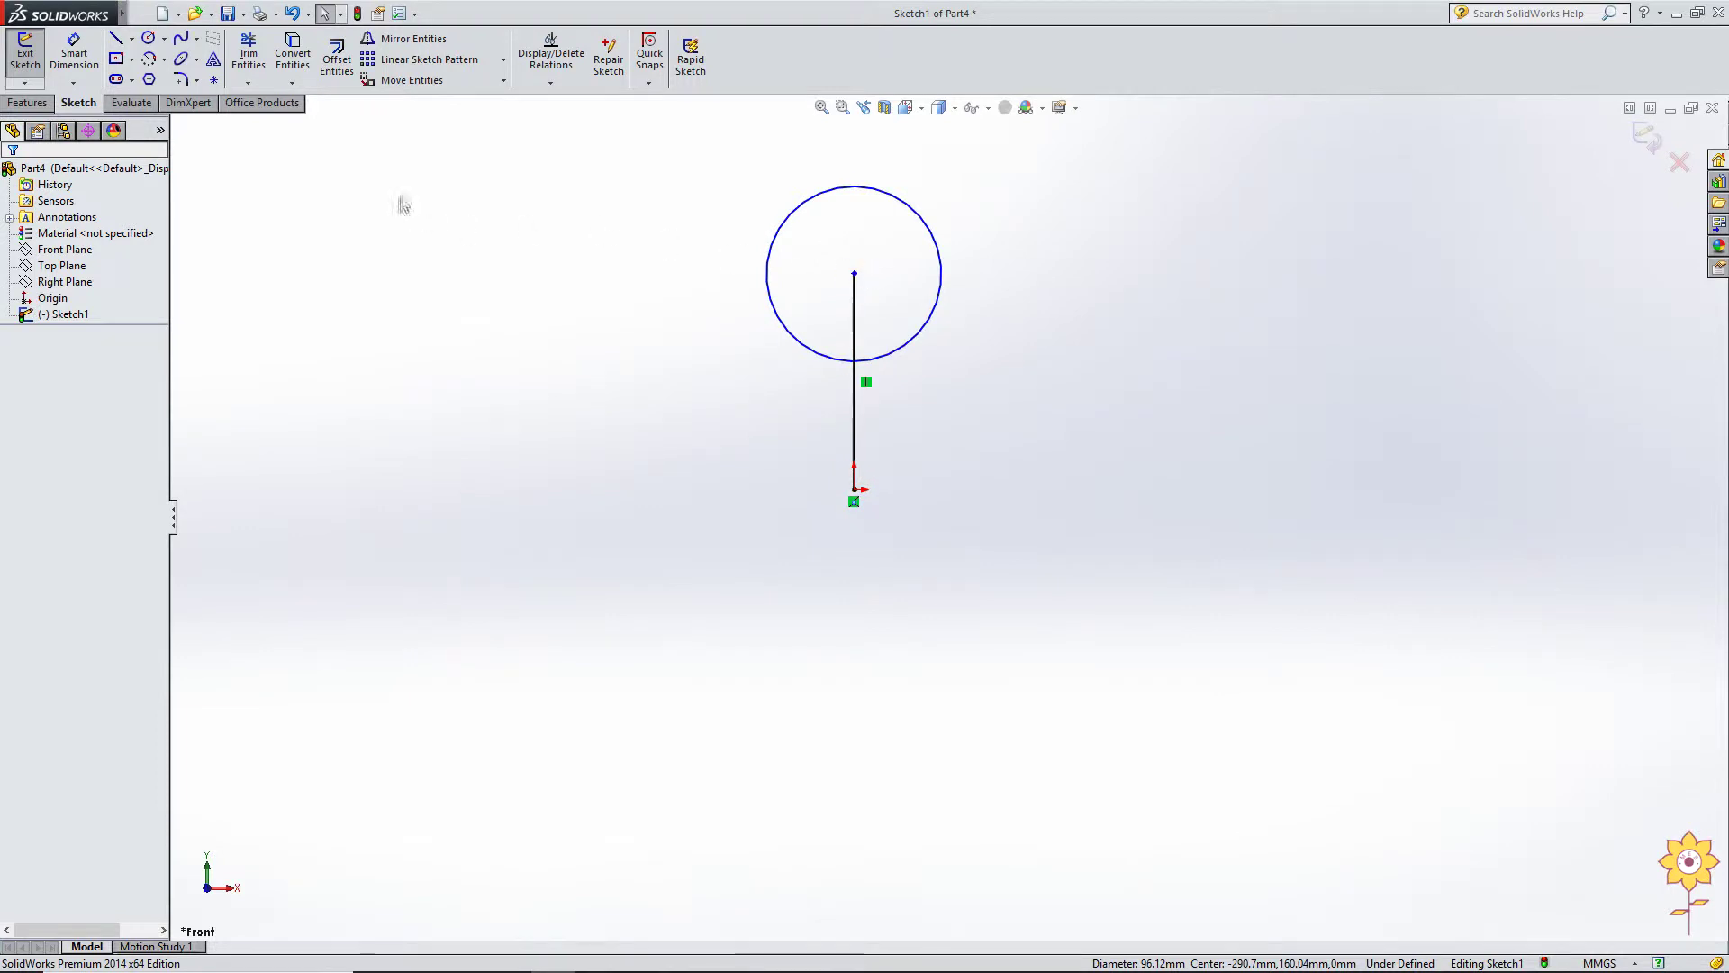
pyautogui.click(503, 79)
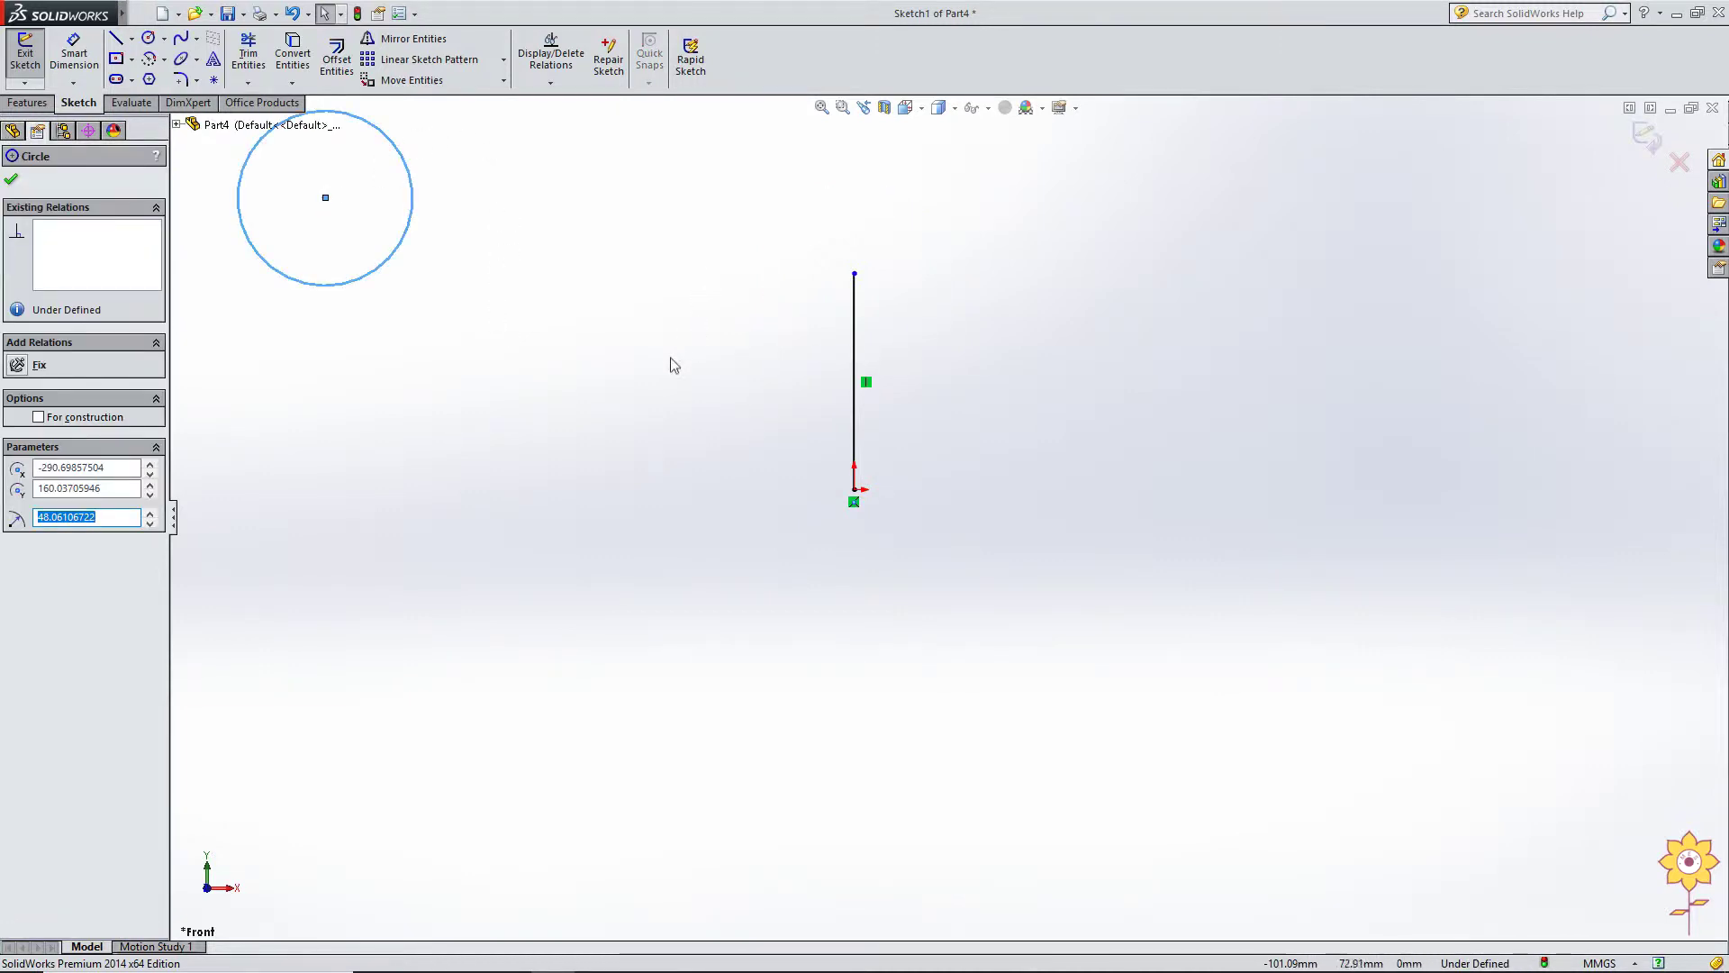
# Step: Undo the move, returning the circle to the upper left
pyautogui.click(568, 391)
pyautogui.press('z')
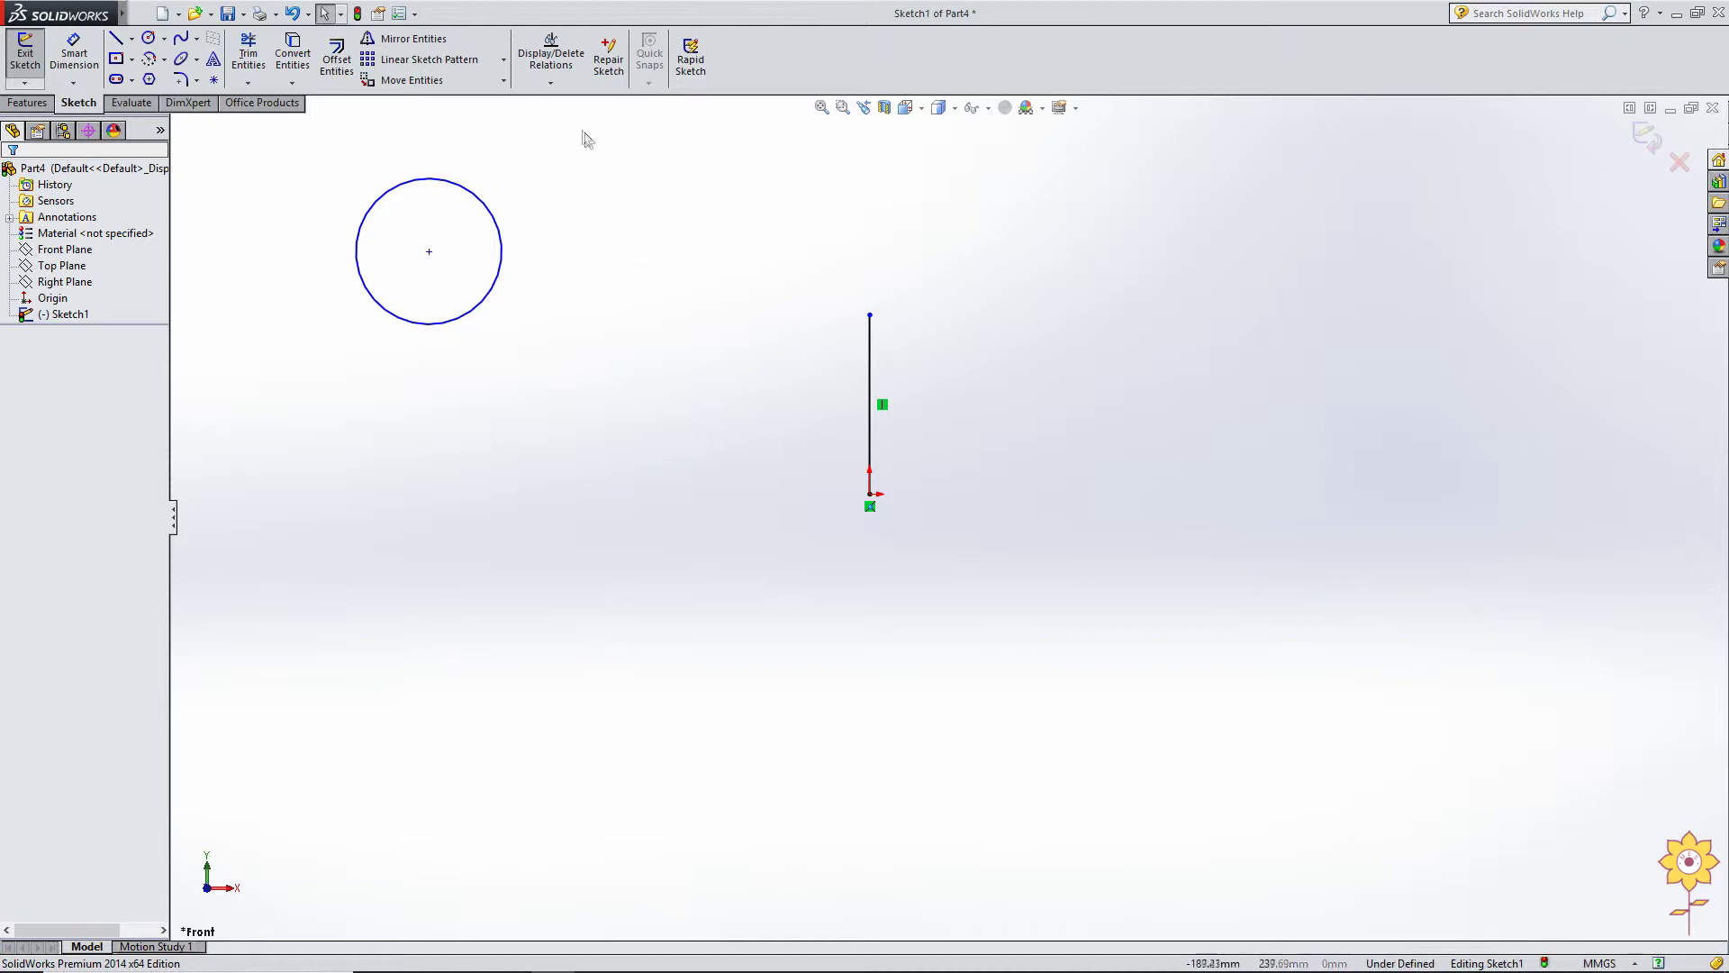
pyautogui.click(503, 80)
# Step: Copy the circle by its centre onto the vertical line's top end, keeping the original
pyautogui.click(422, 118)
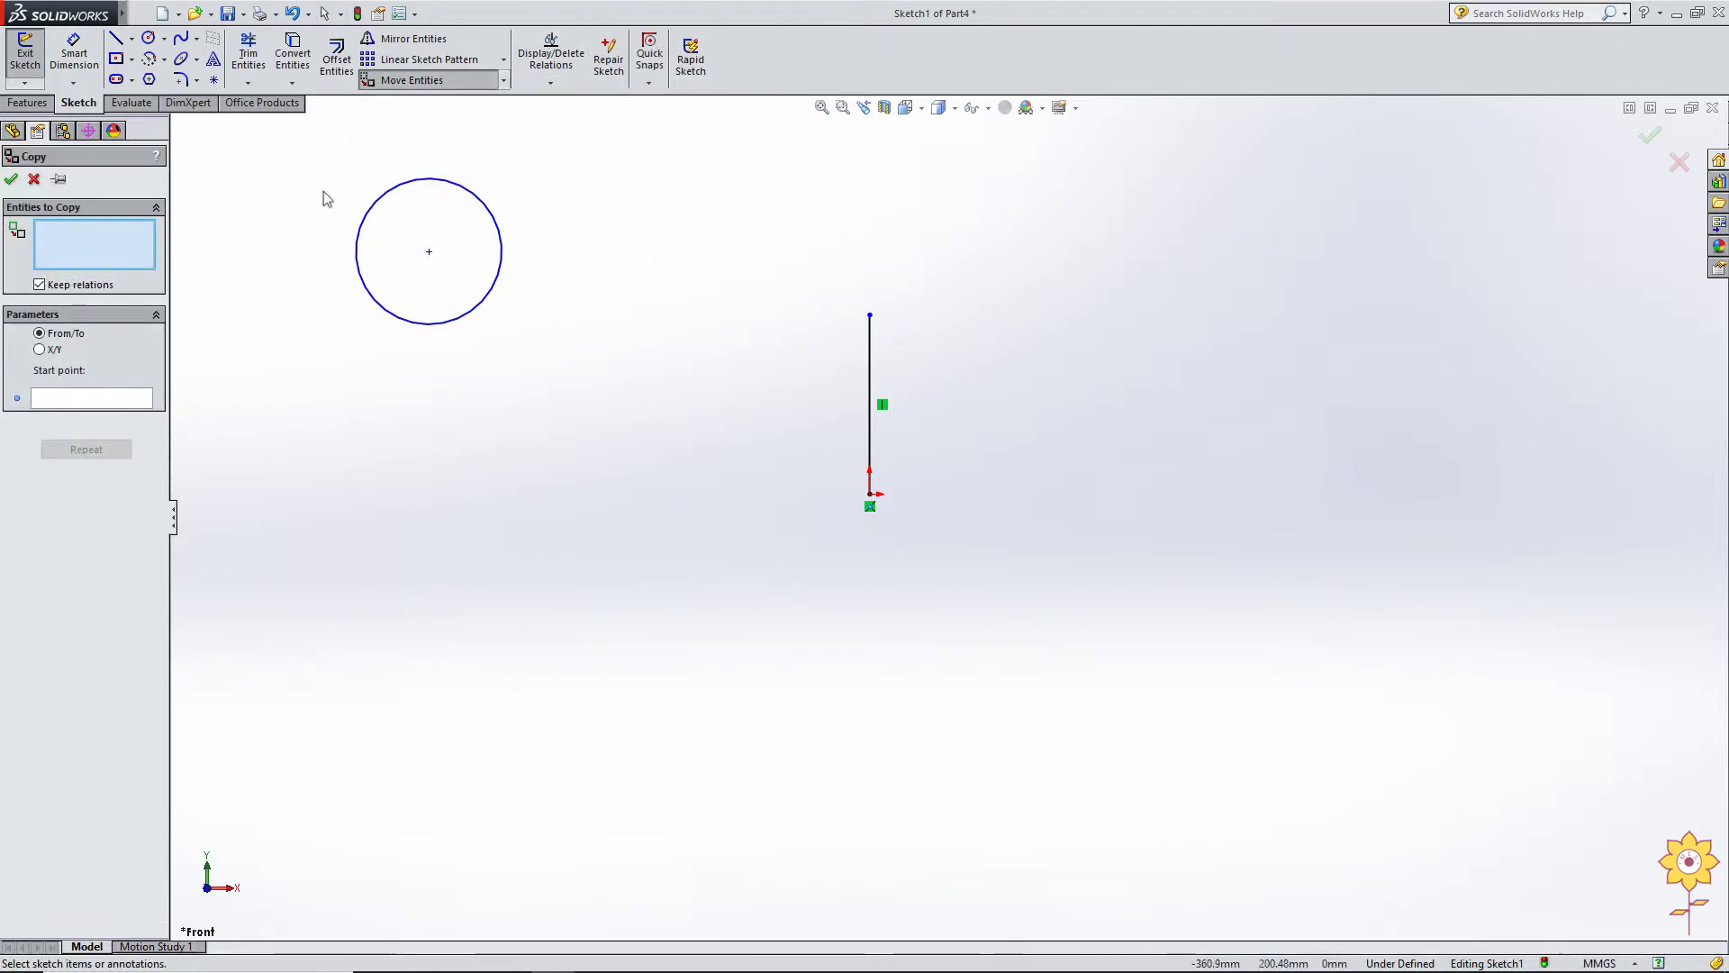
pyautogui.click(368, 230)
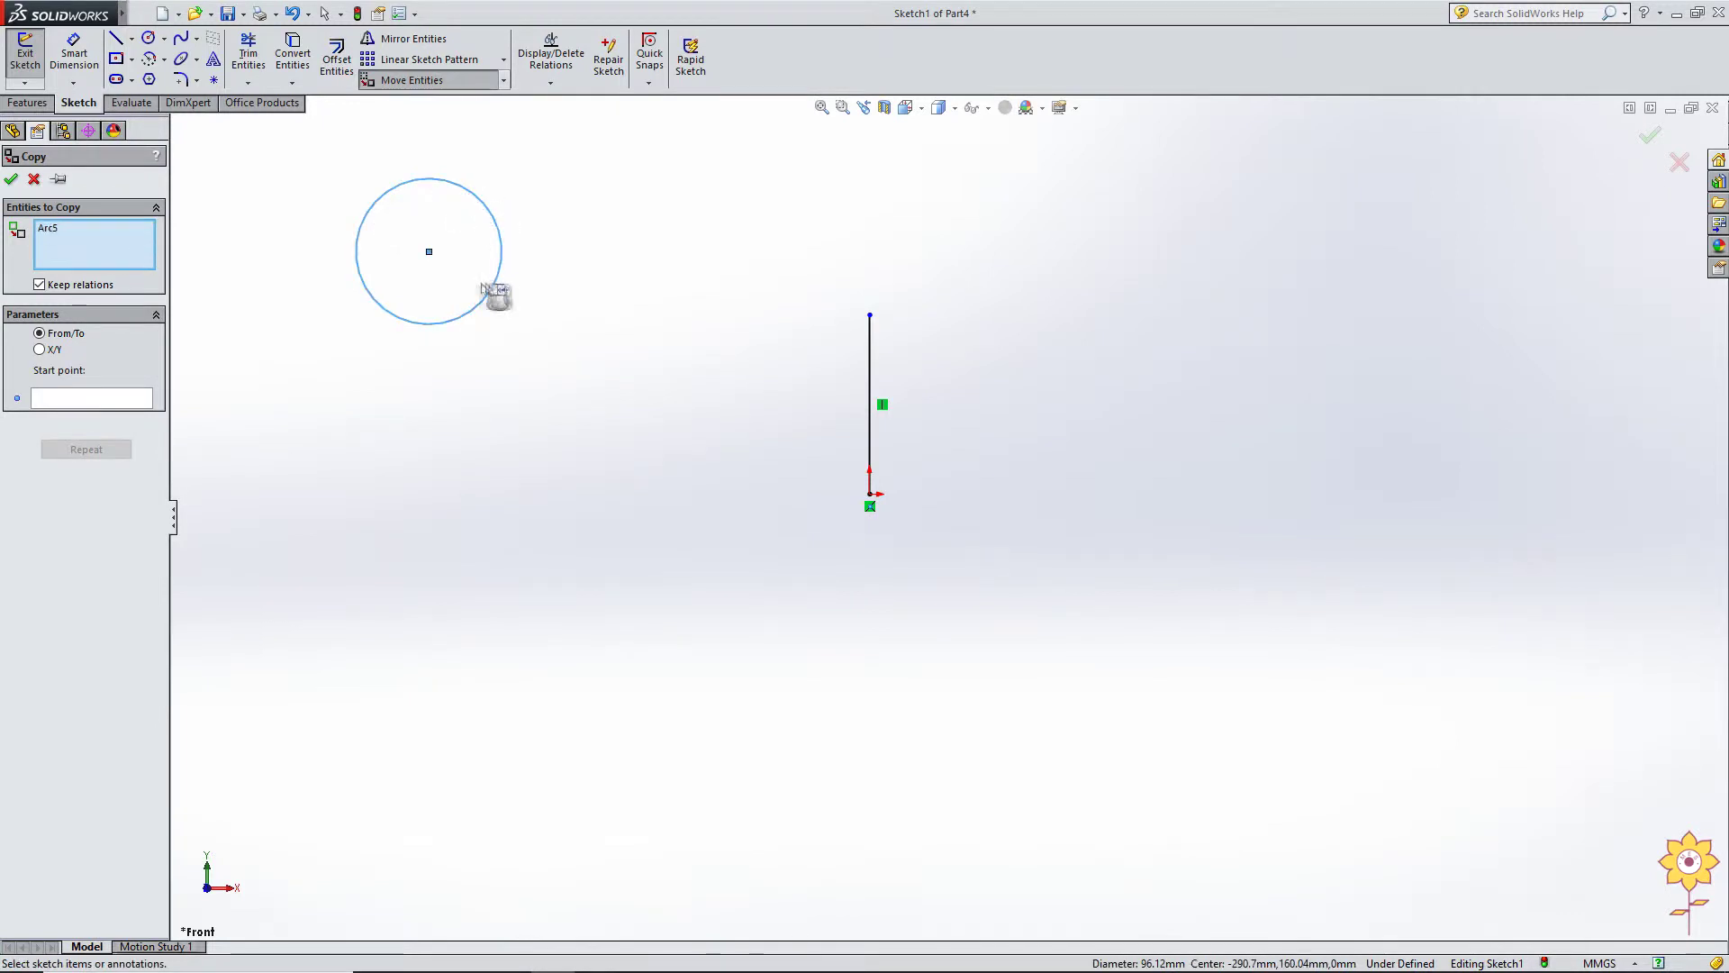
pyautogui.click(115, 401)
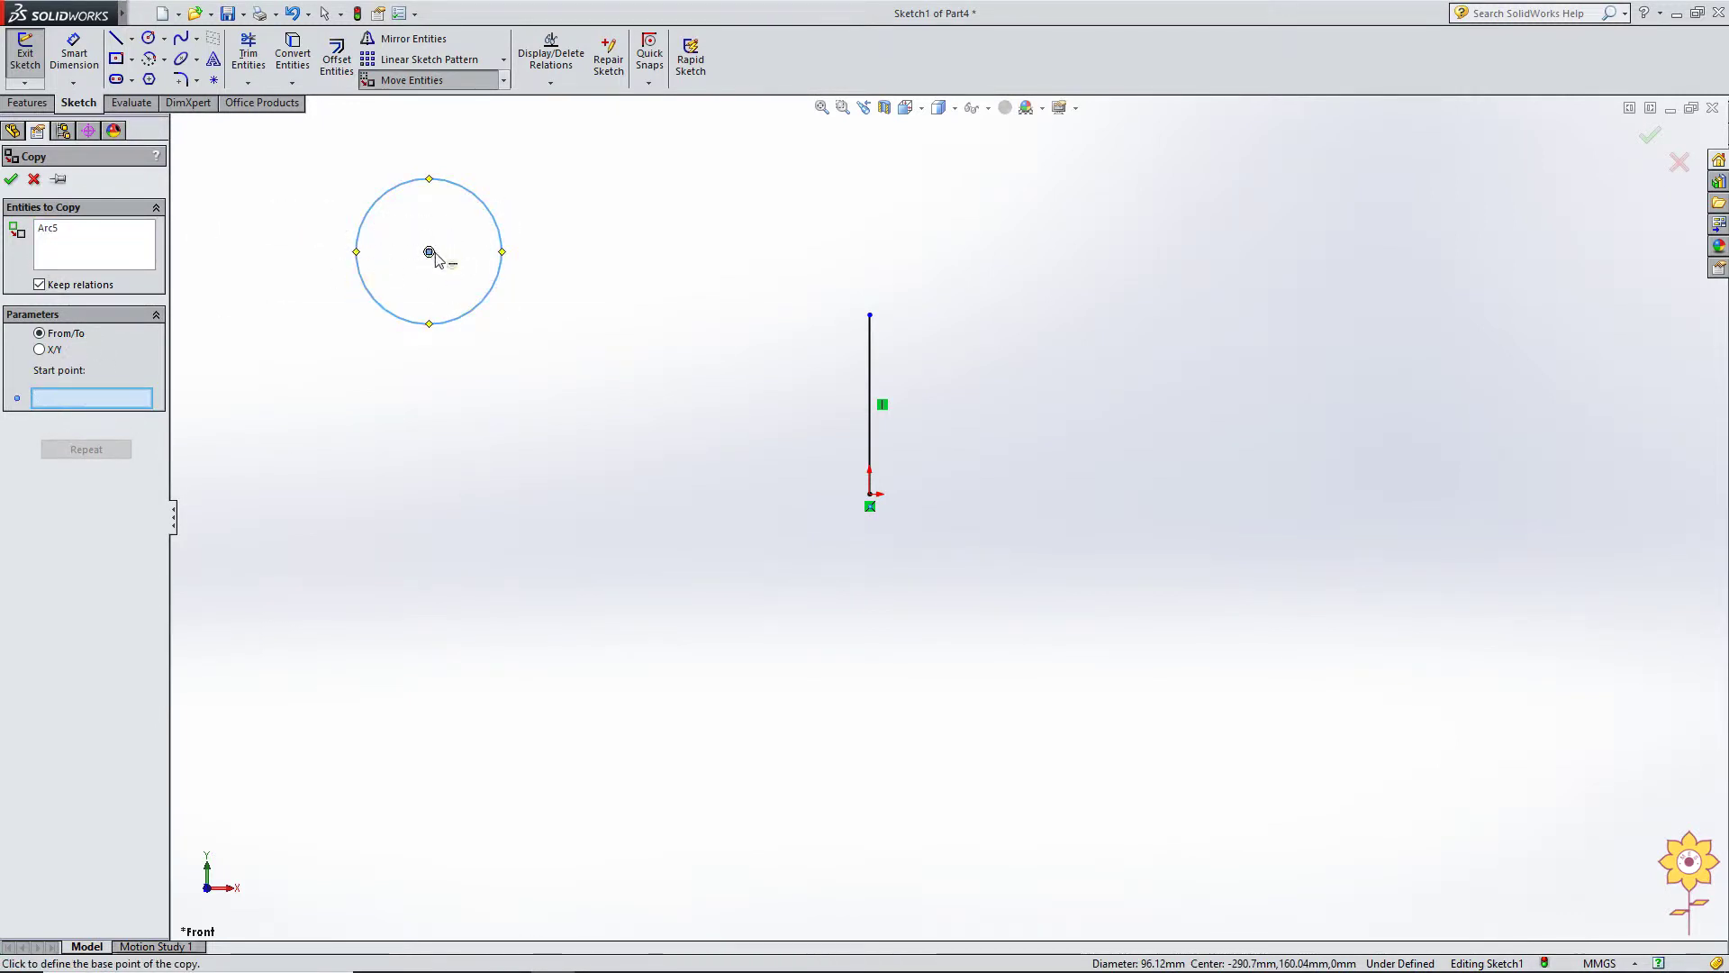
pyautogui.click(430, 255)
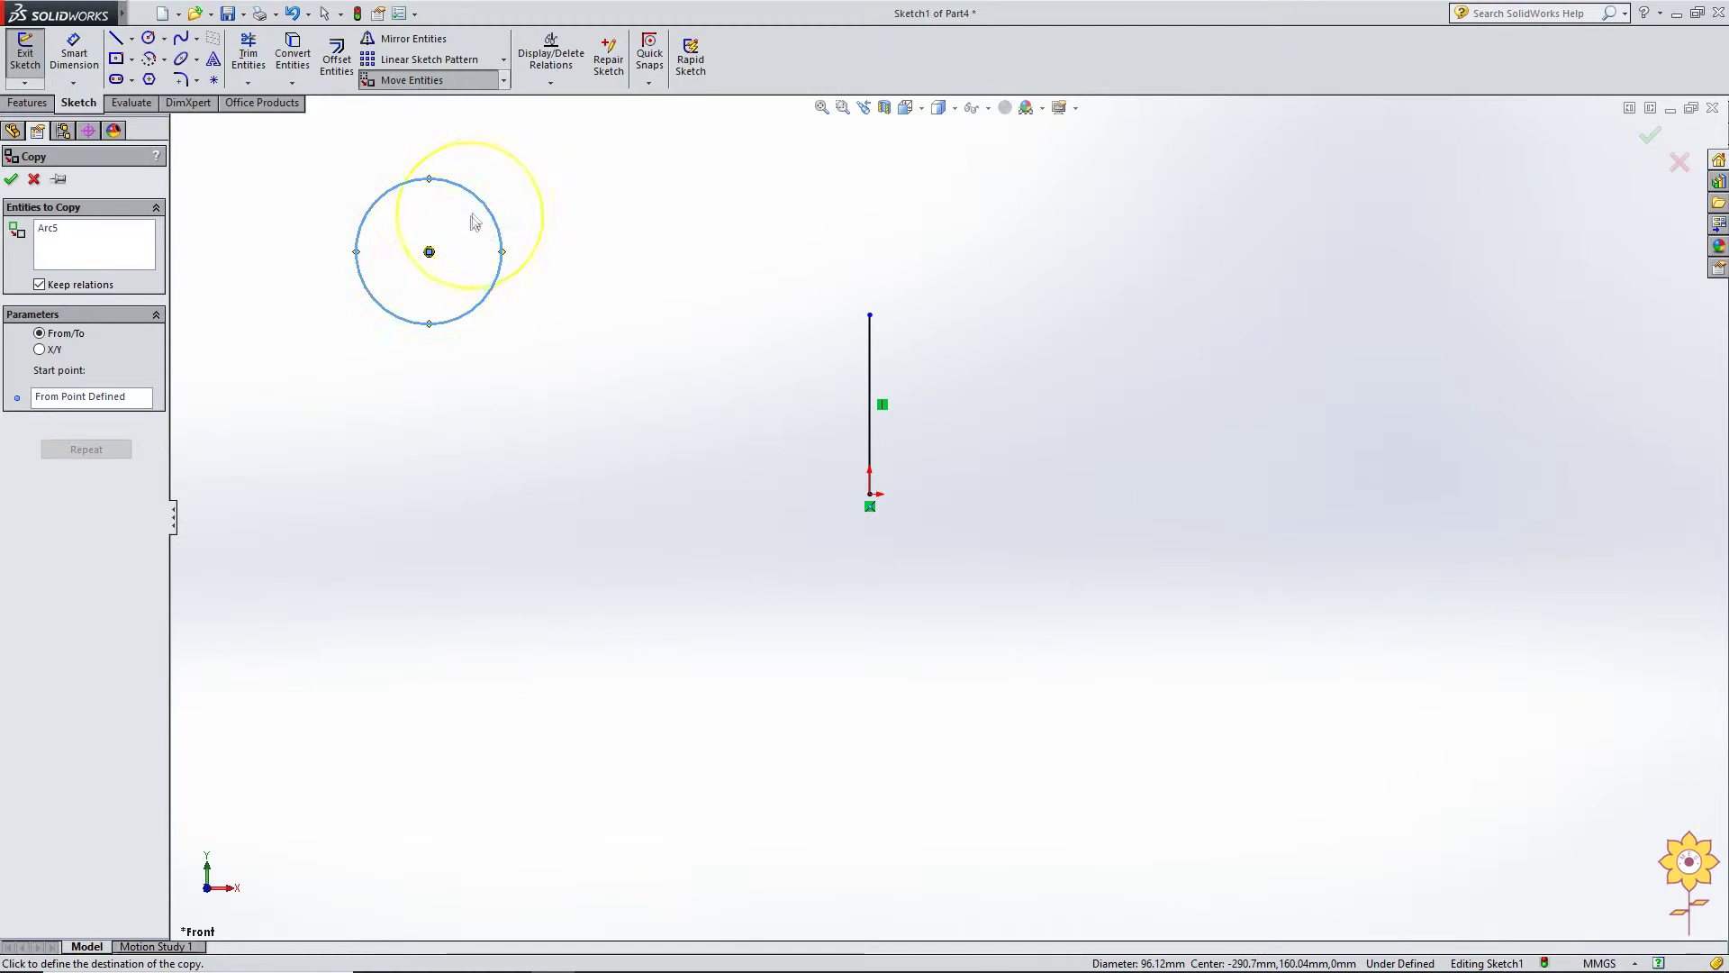
pyautogui.click(872, 318)
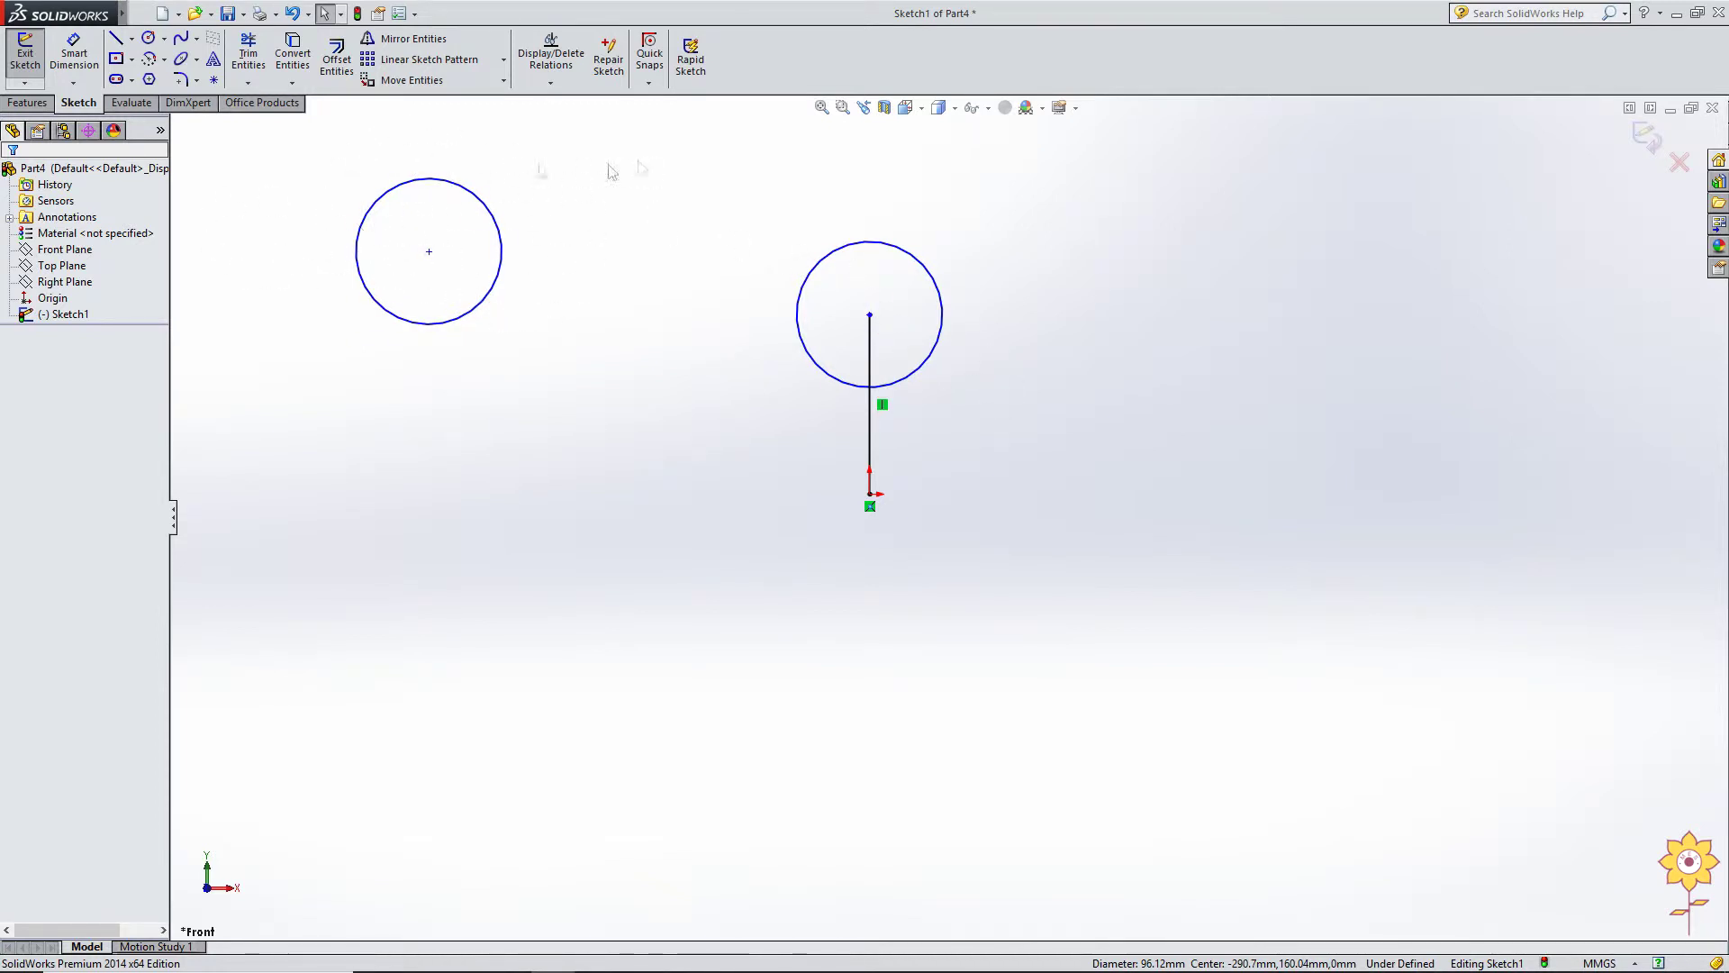
# Step: Delete both circles and the line from the sketch
pyautogui.click(503, 79)
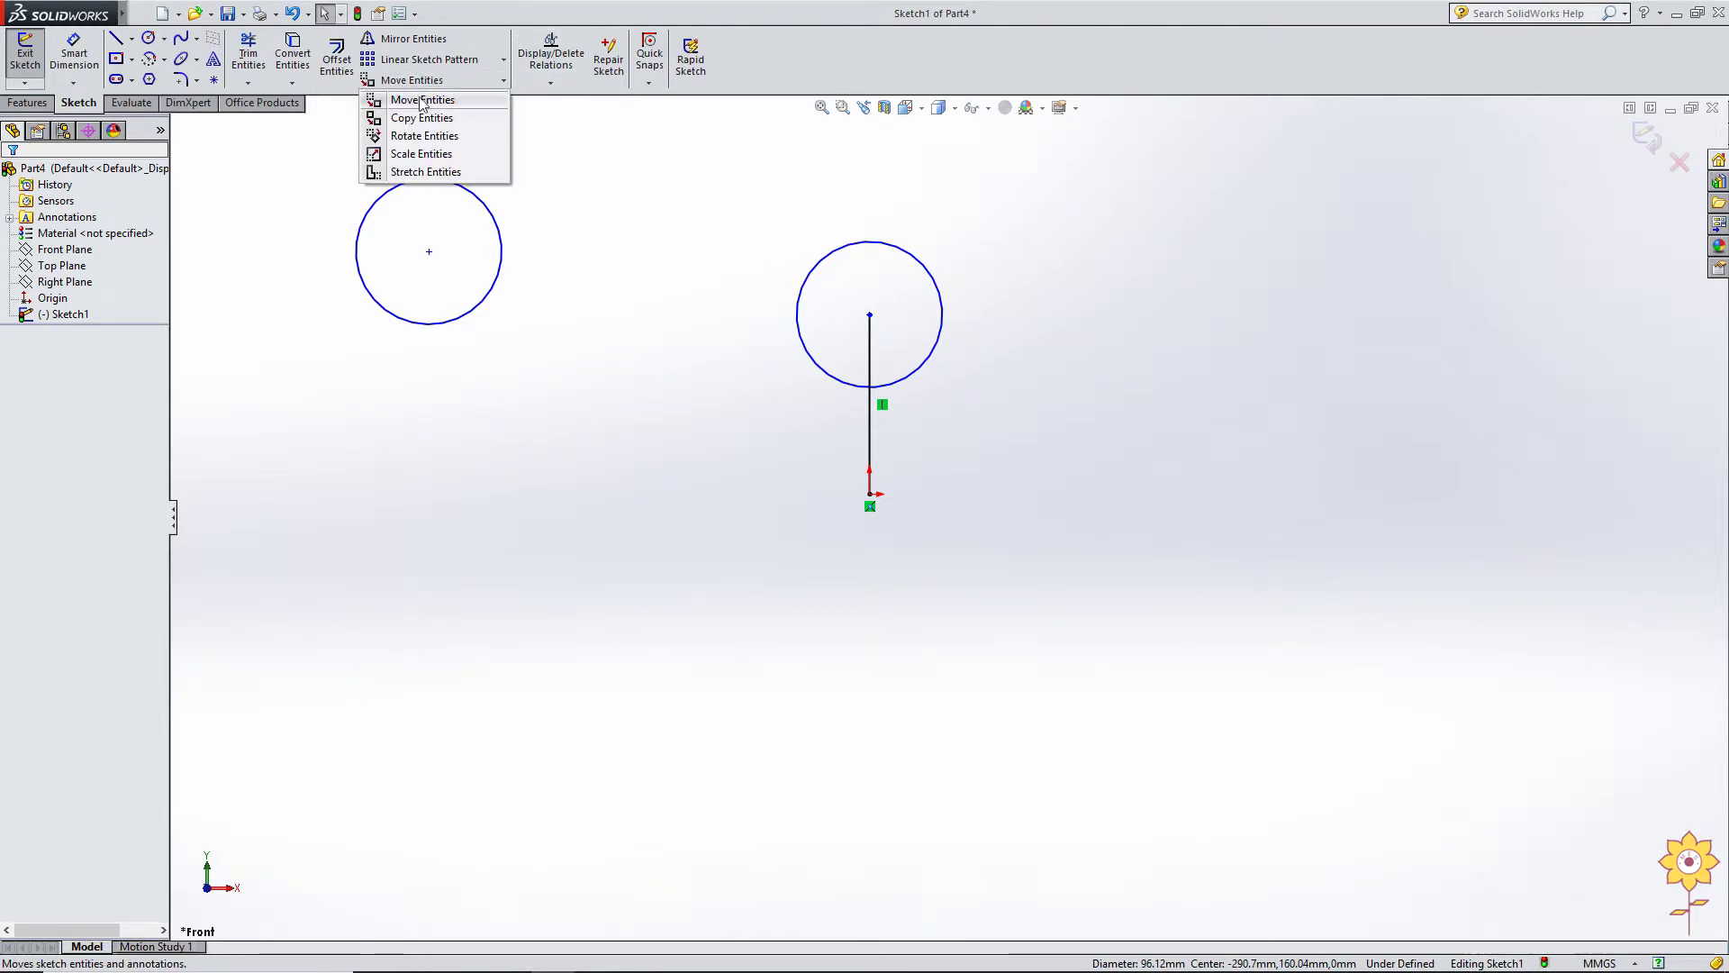
pyautogui.press('z')
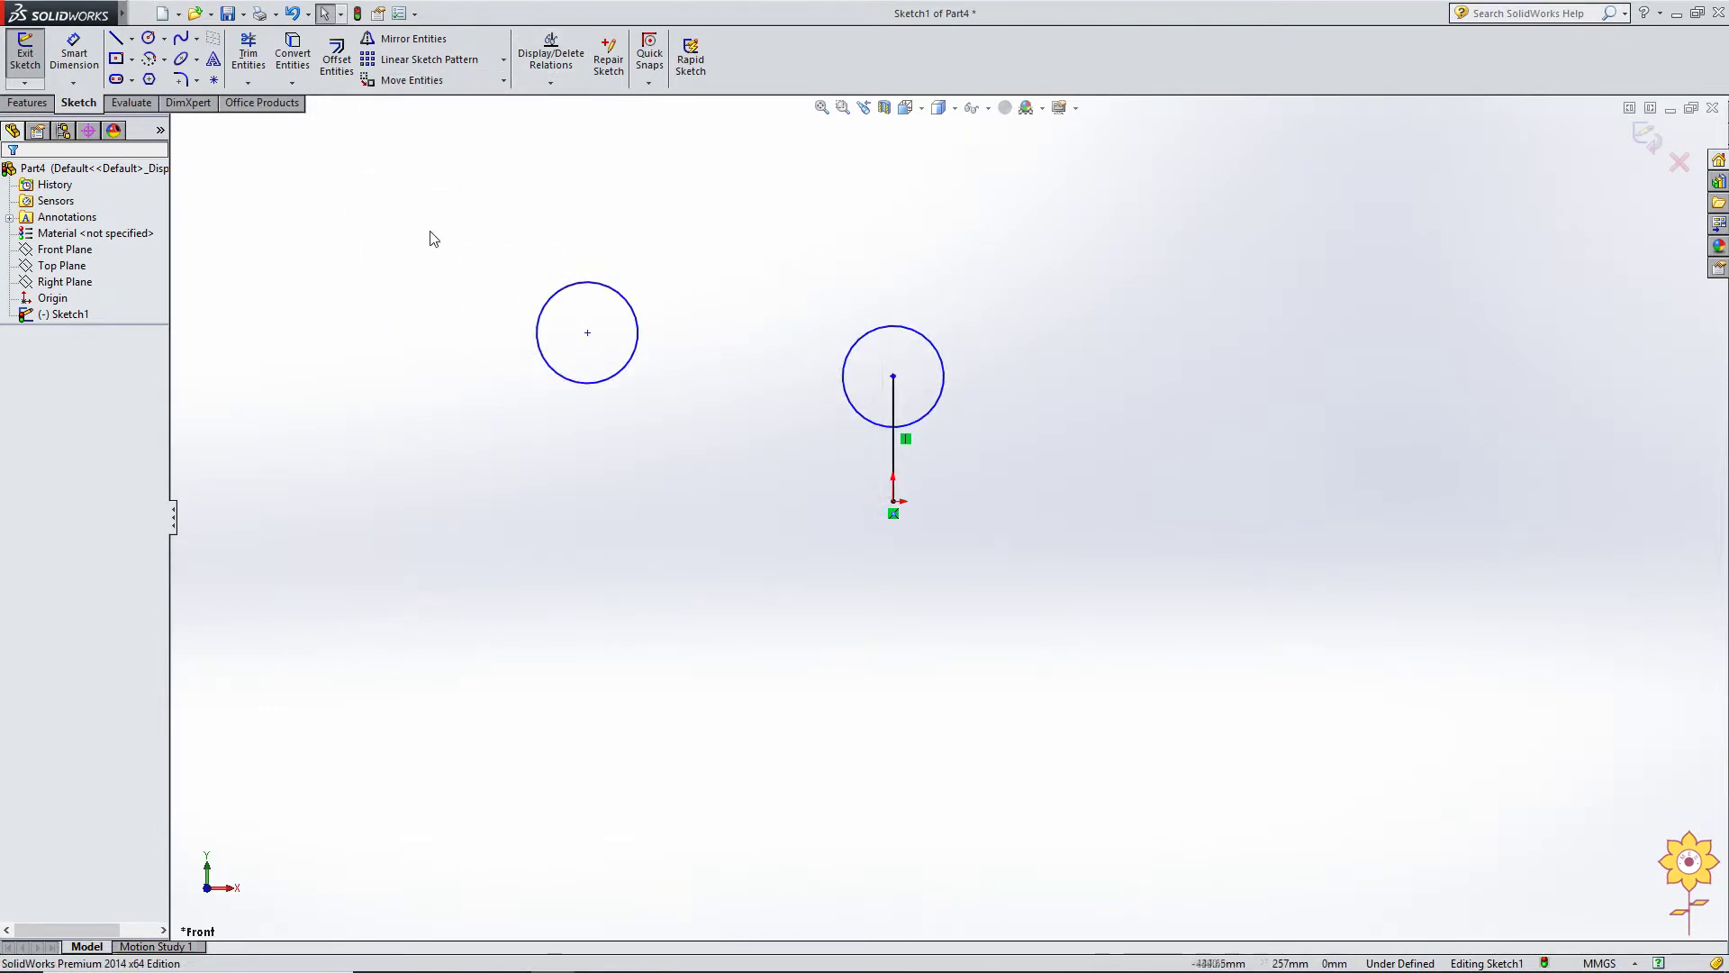
pyautogui.moveTo(433, 238); pyautogui.dragTo(1245, 596)
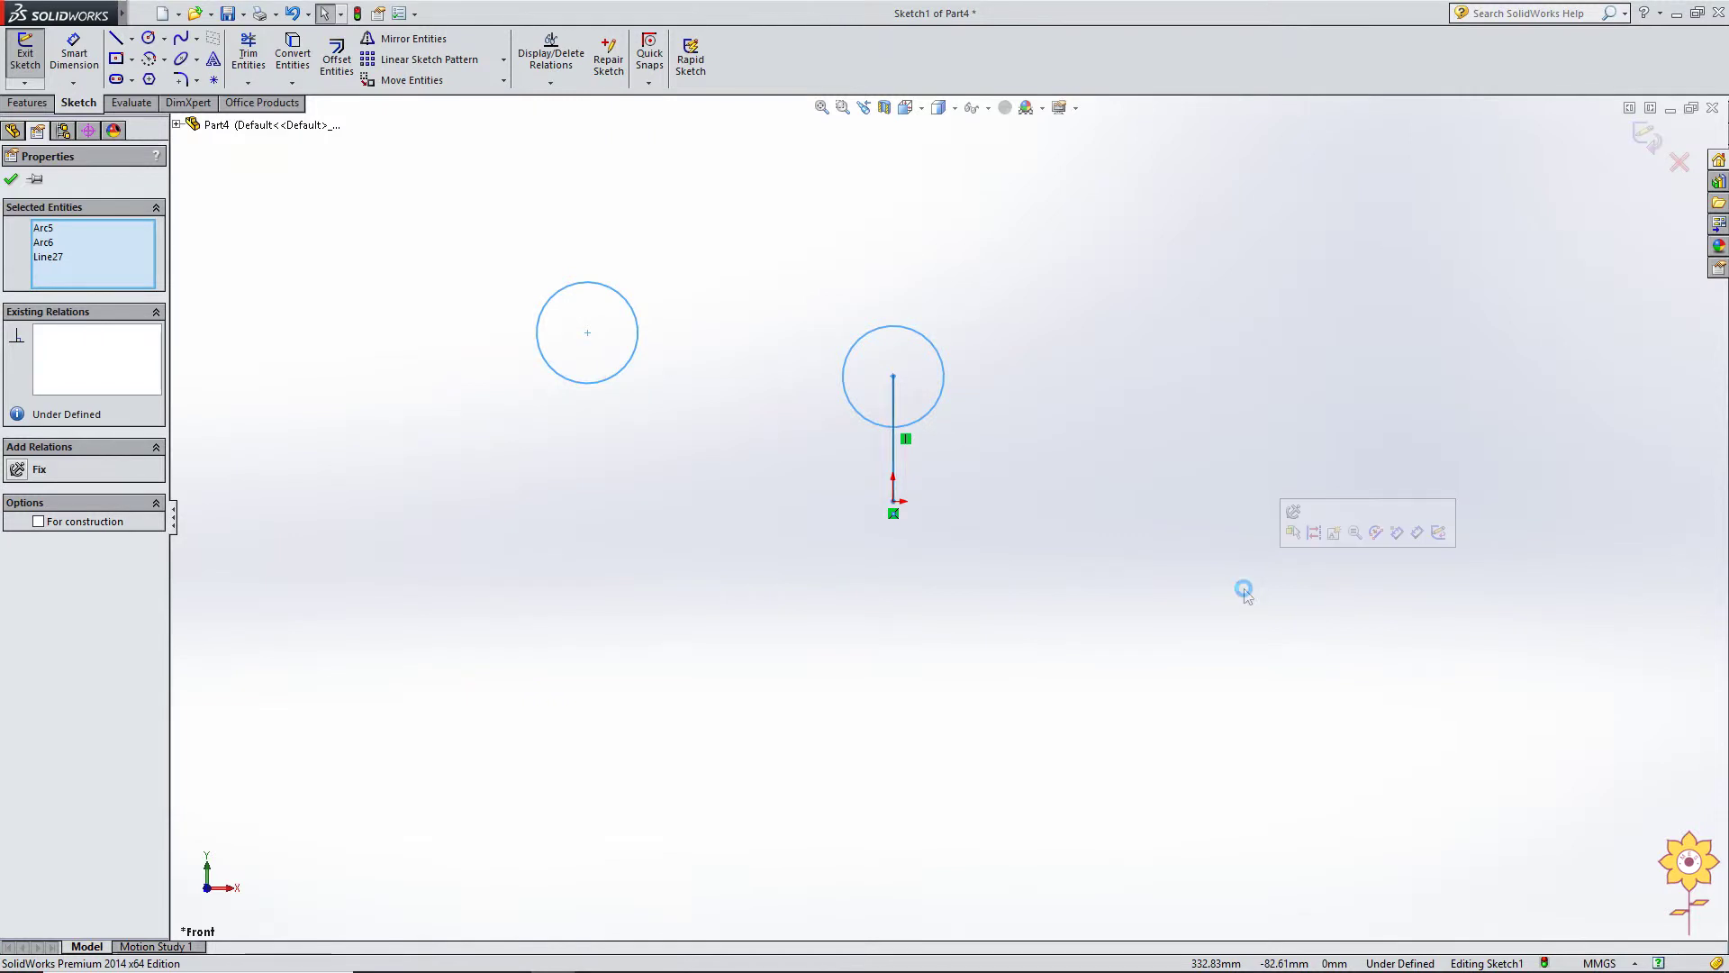
pyautogui.press('Delete')
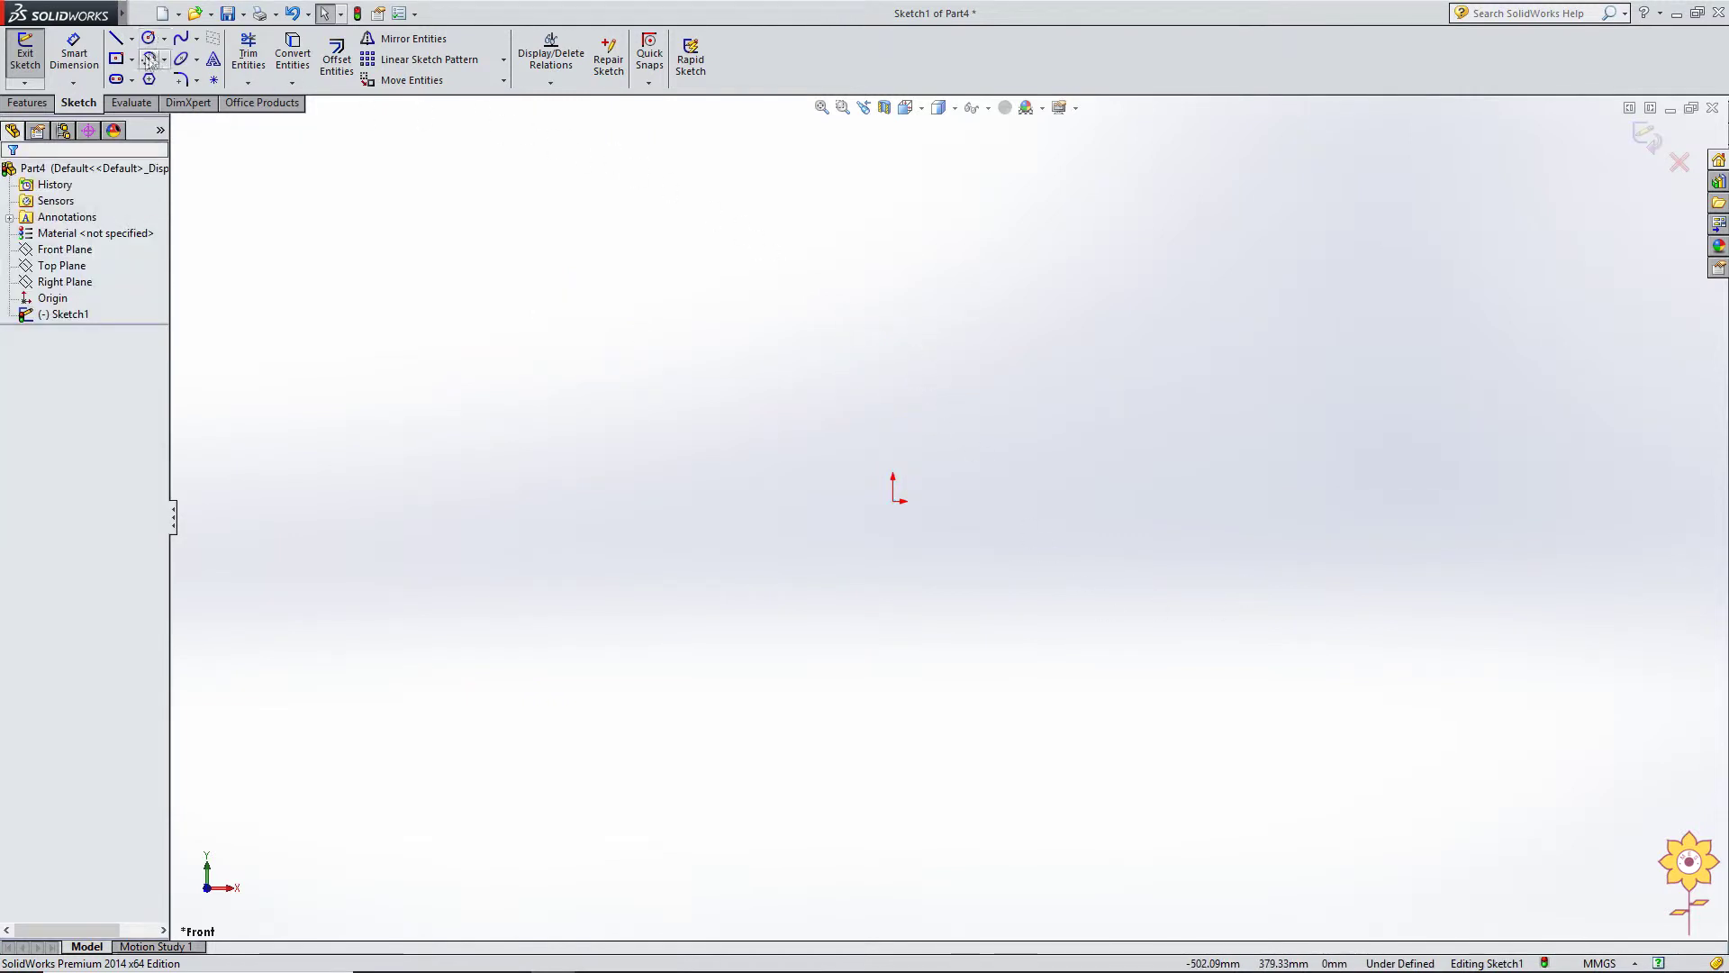
# Step: Draw a center-point rectangle to the right of the origin
pyautogui.click(115, 58)
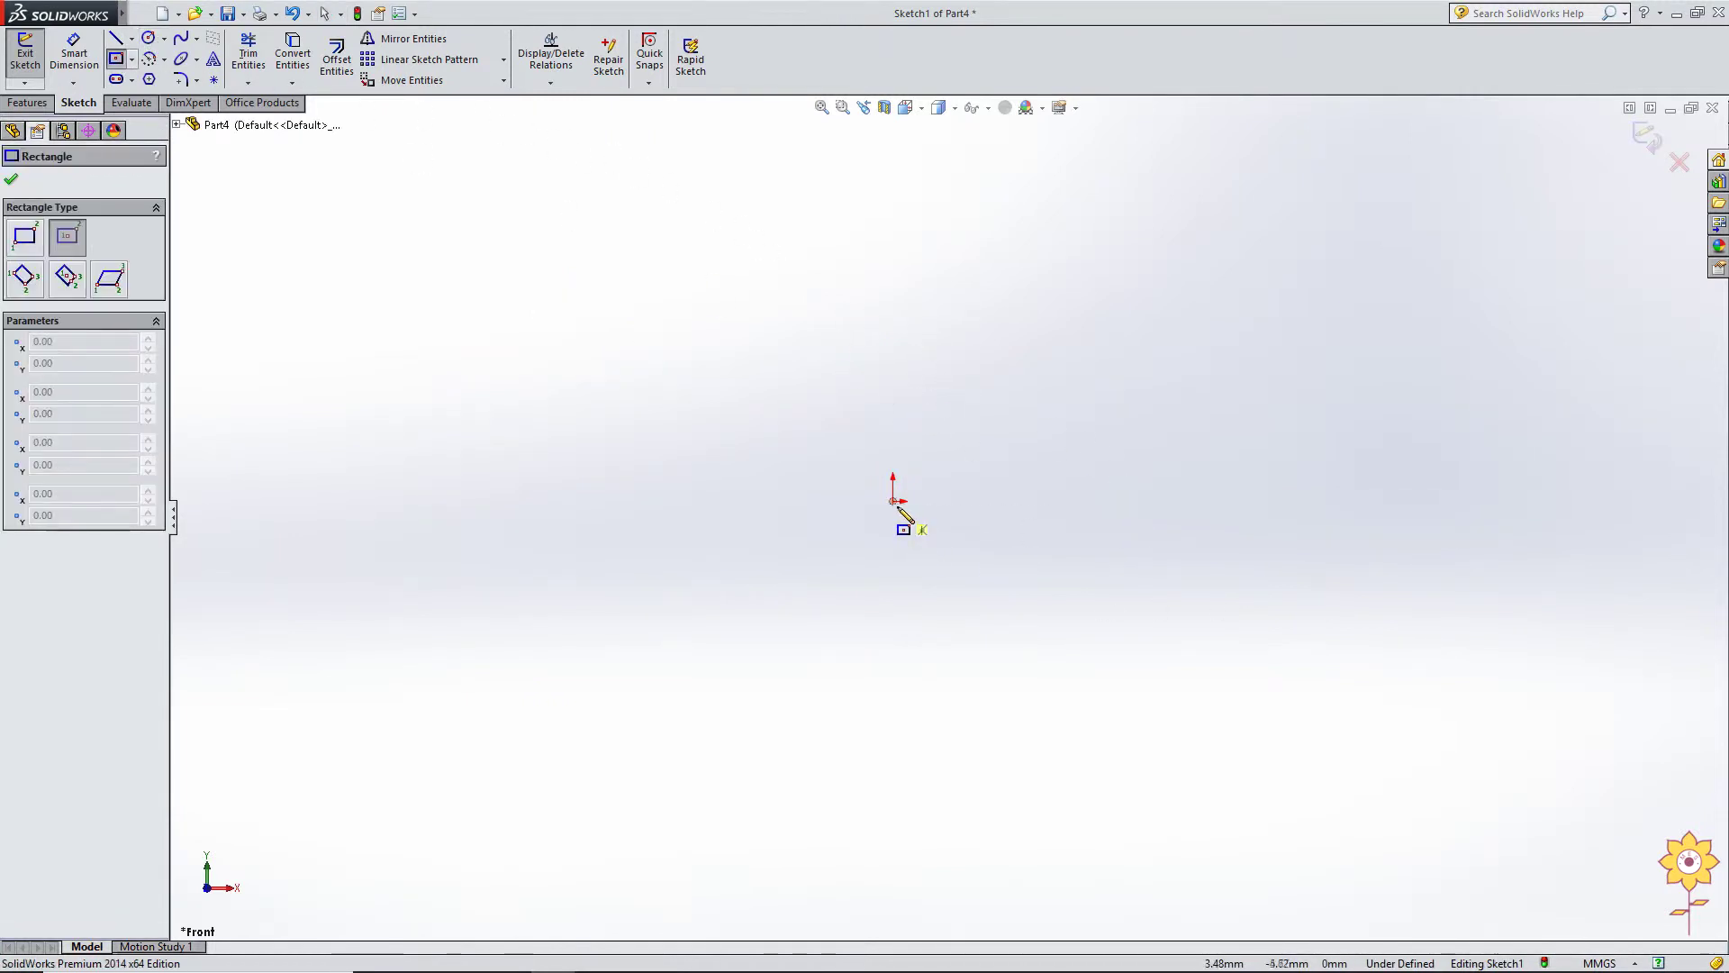
pyautogui.click(1147, 417)
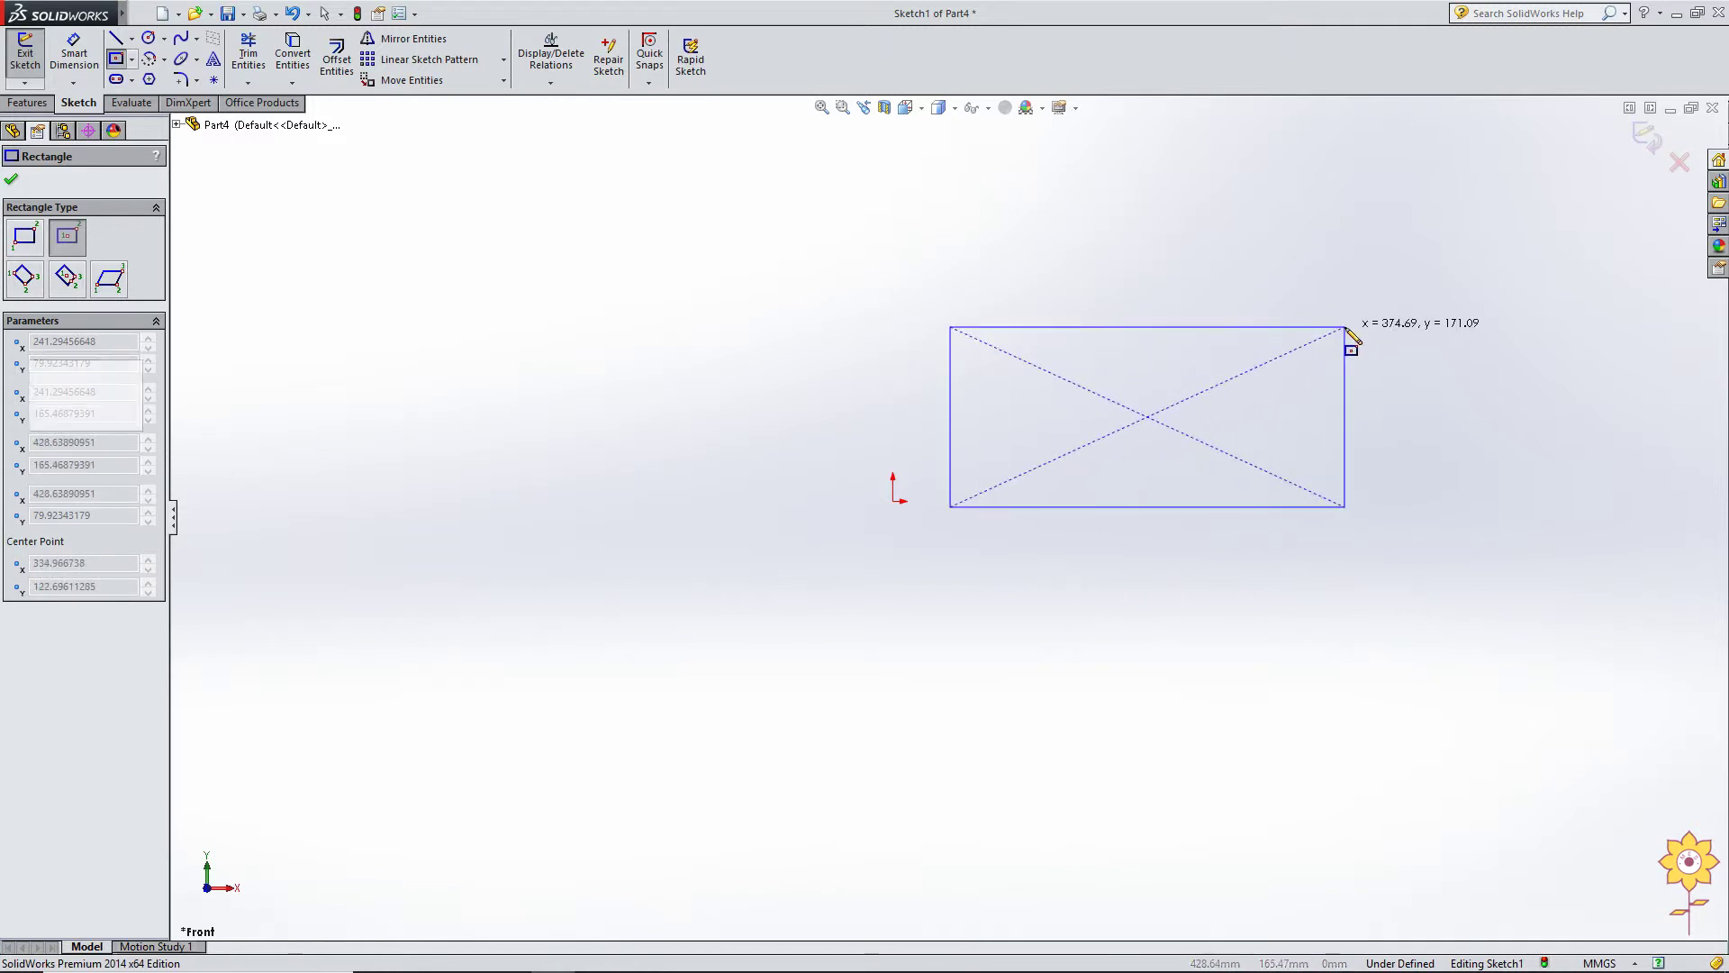
pyautogui.click(1345, 328)
pyautogui.rightClick(1228, 206)
pyautogui.click(1257, 229)
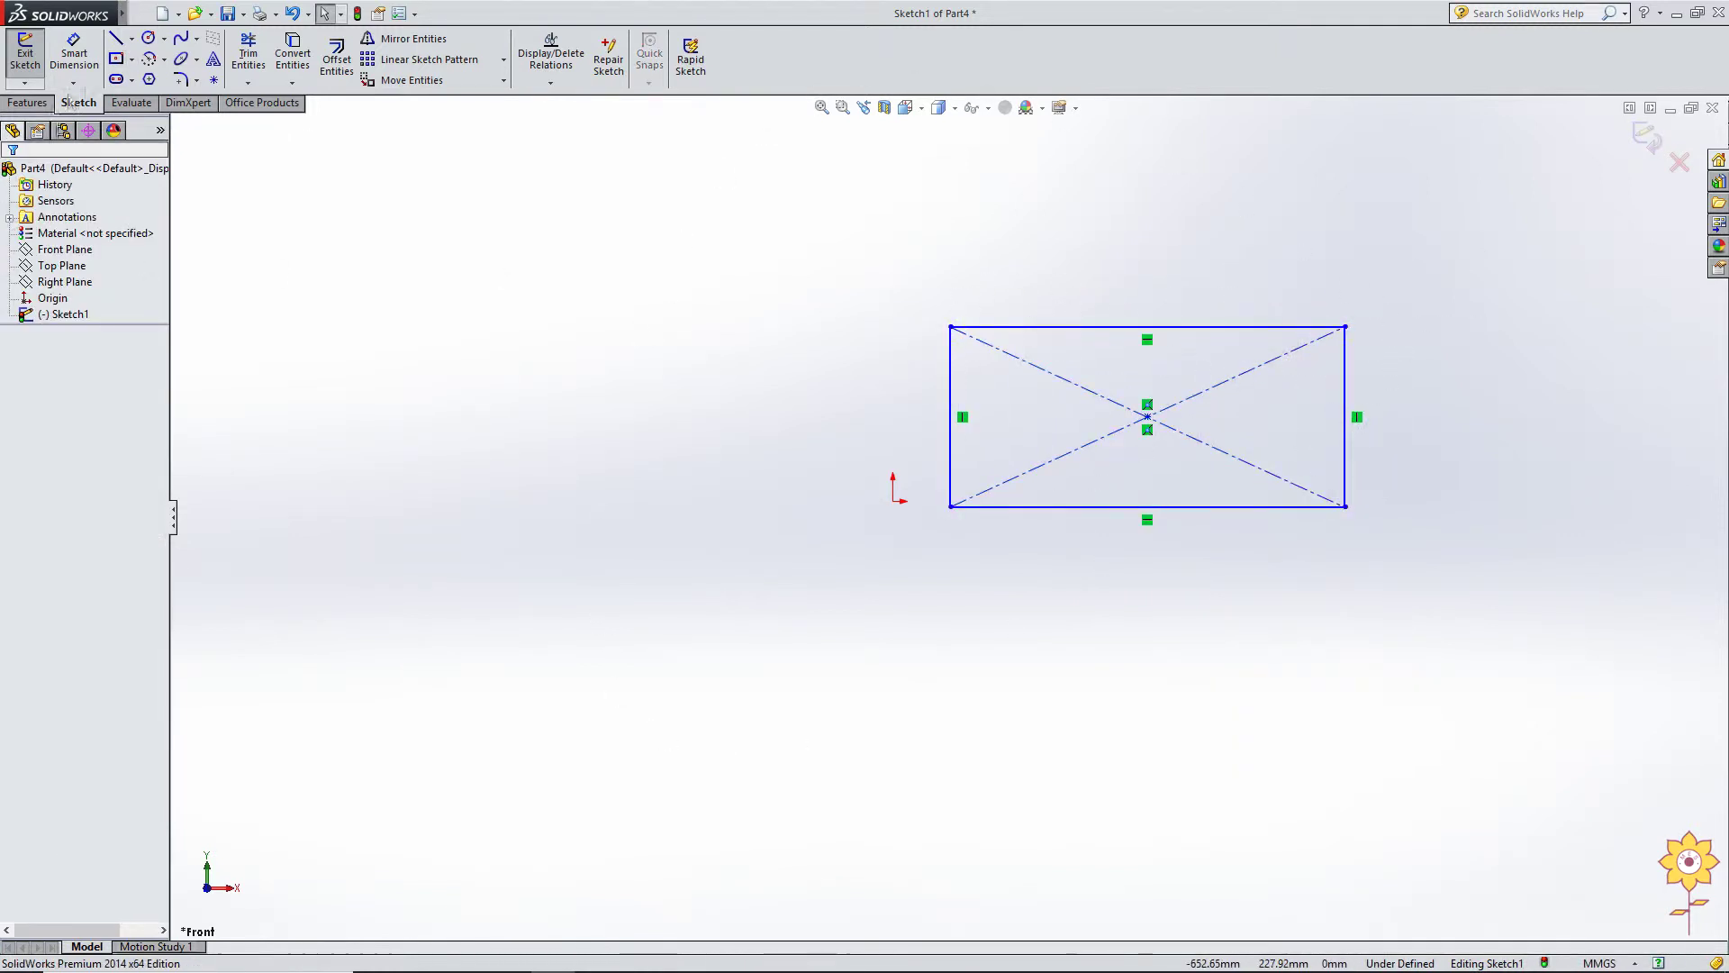
# Step: Rotate the whole rectangle by 45° about its bottom-left corner with Rotate Entities
pyautogui.click(505, 81)
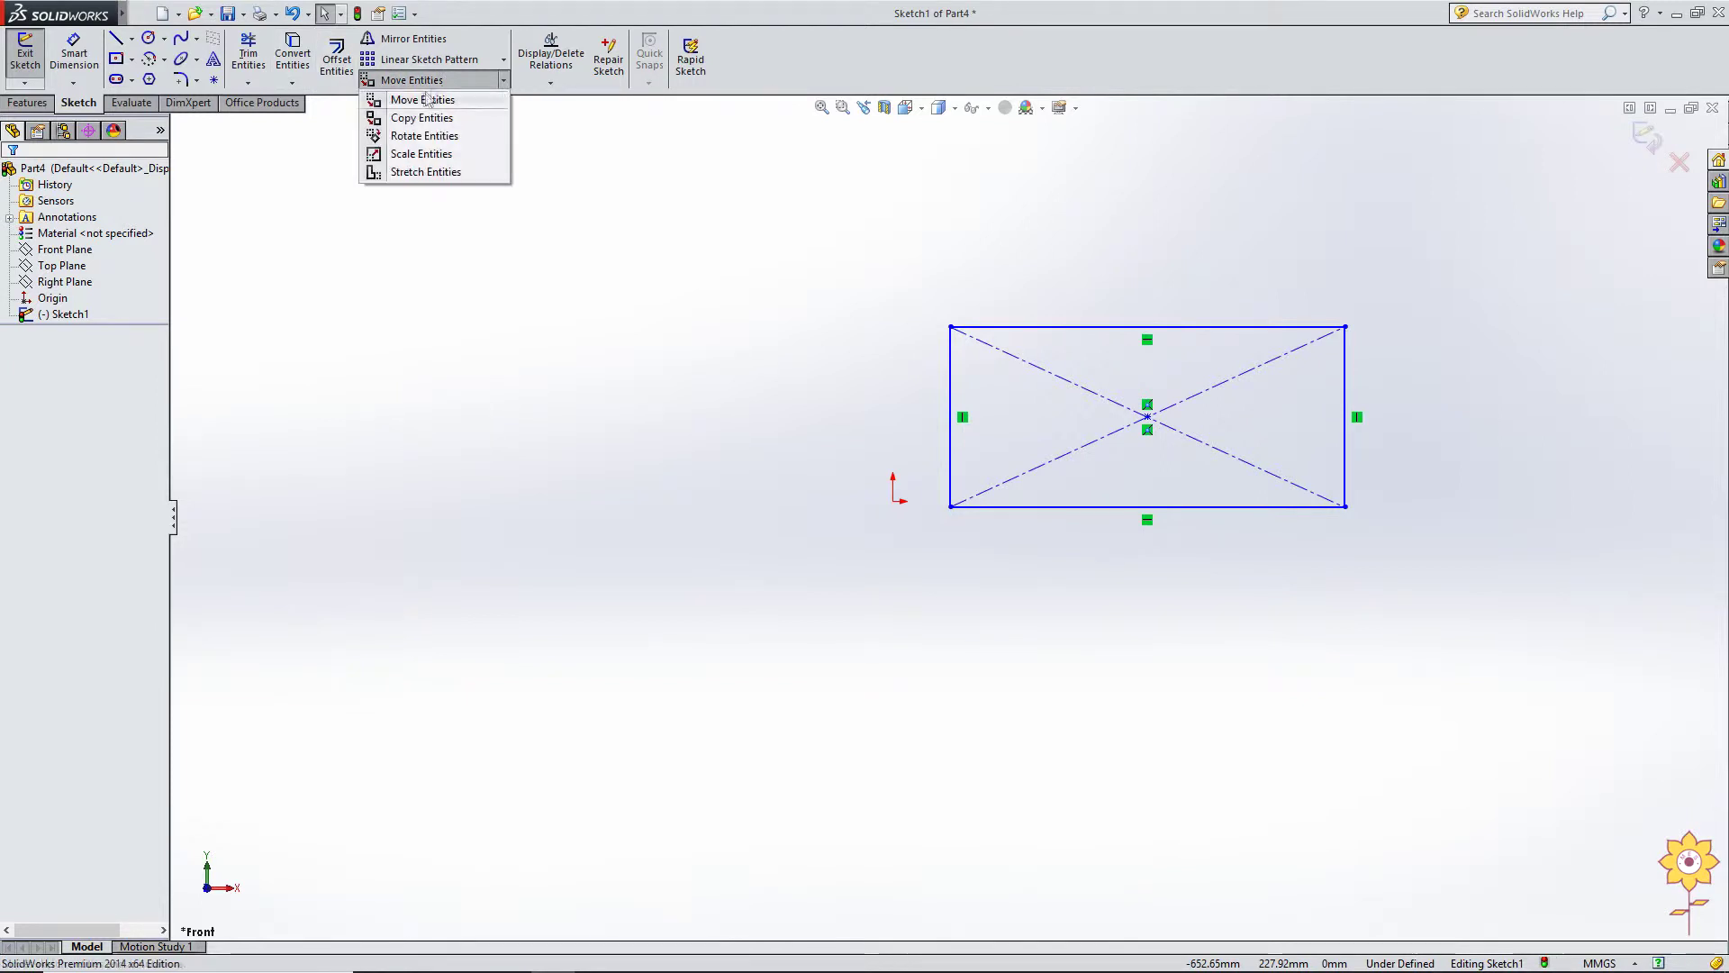
pyautogui.click(407, 137)
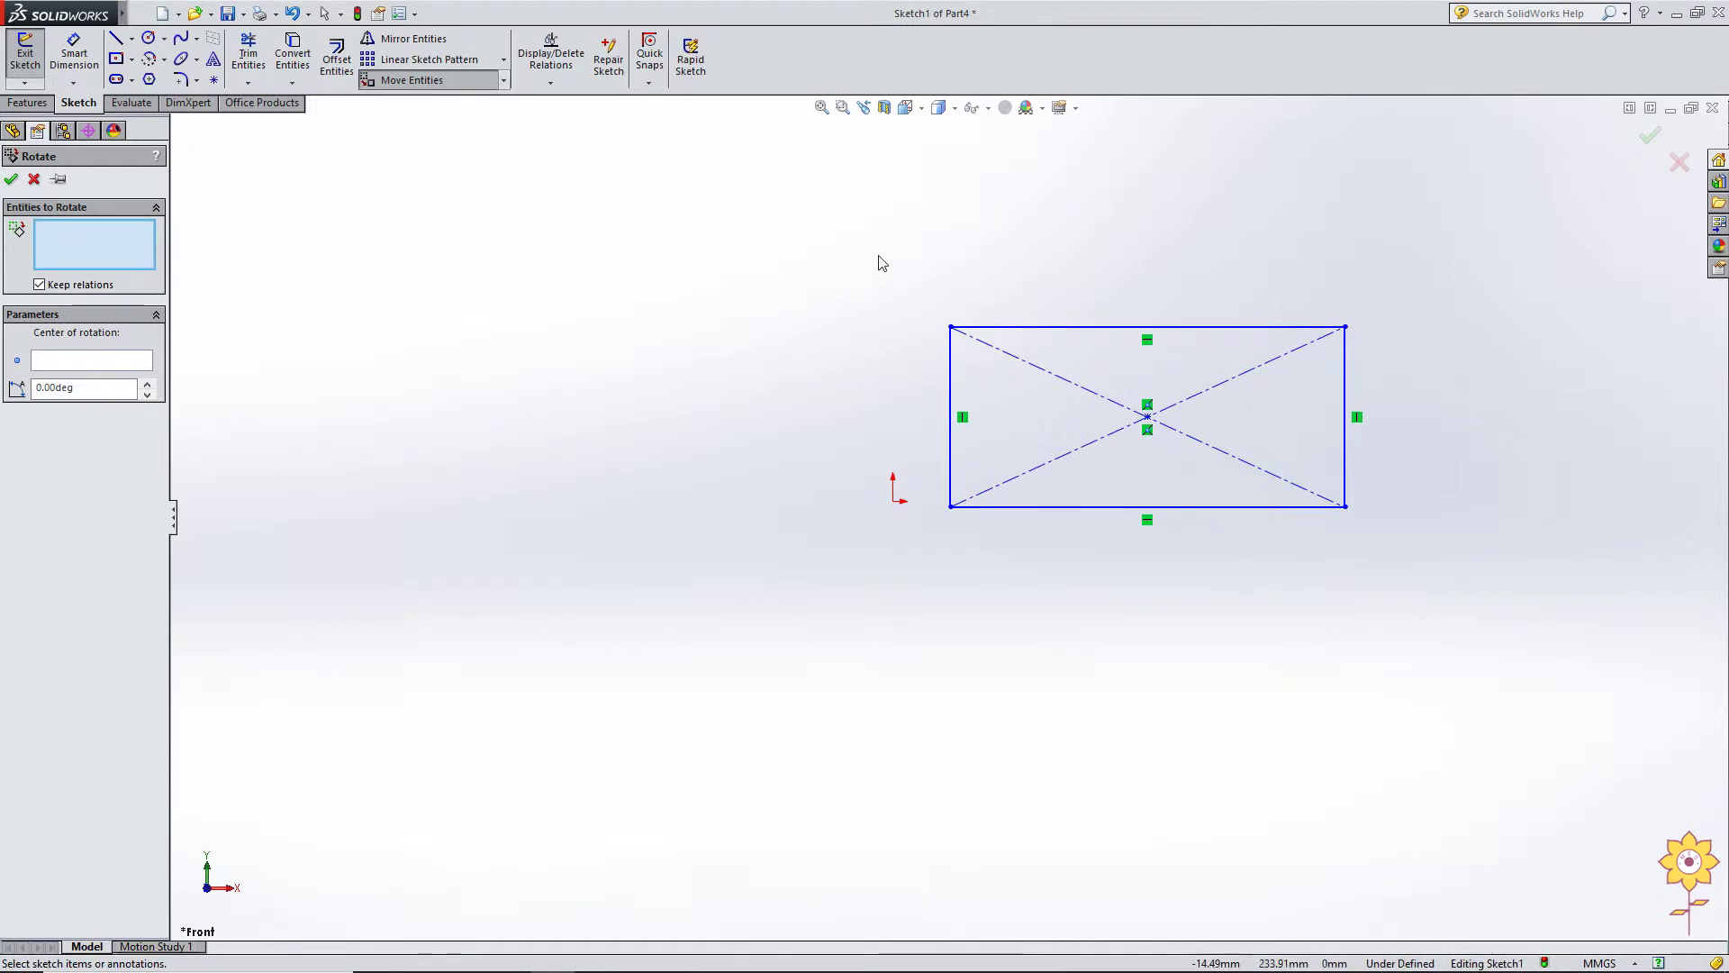
pyautogui.moveTo(878, 263); pyautogui.dragTo(1467, 601)
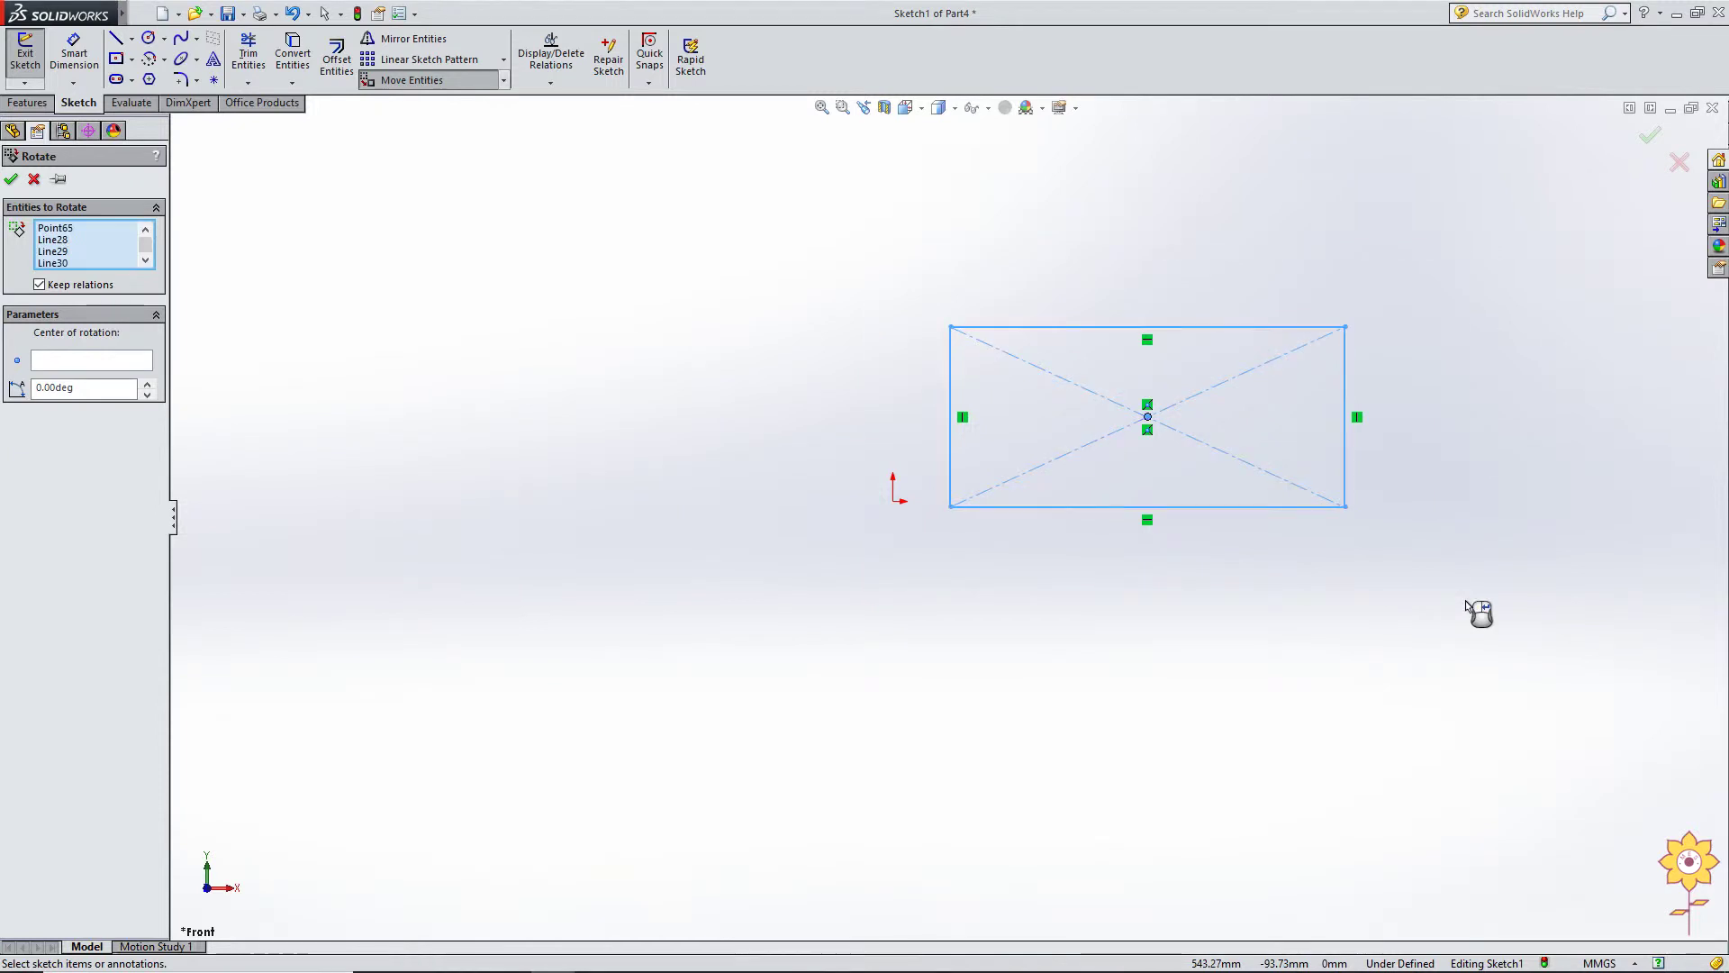
pyautogui.click(74, 366)
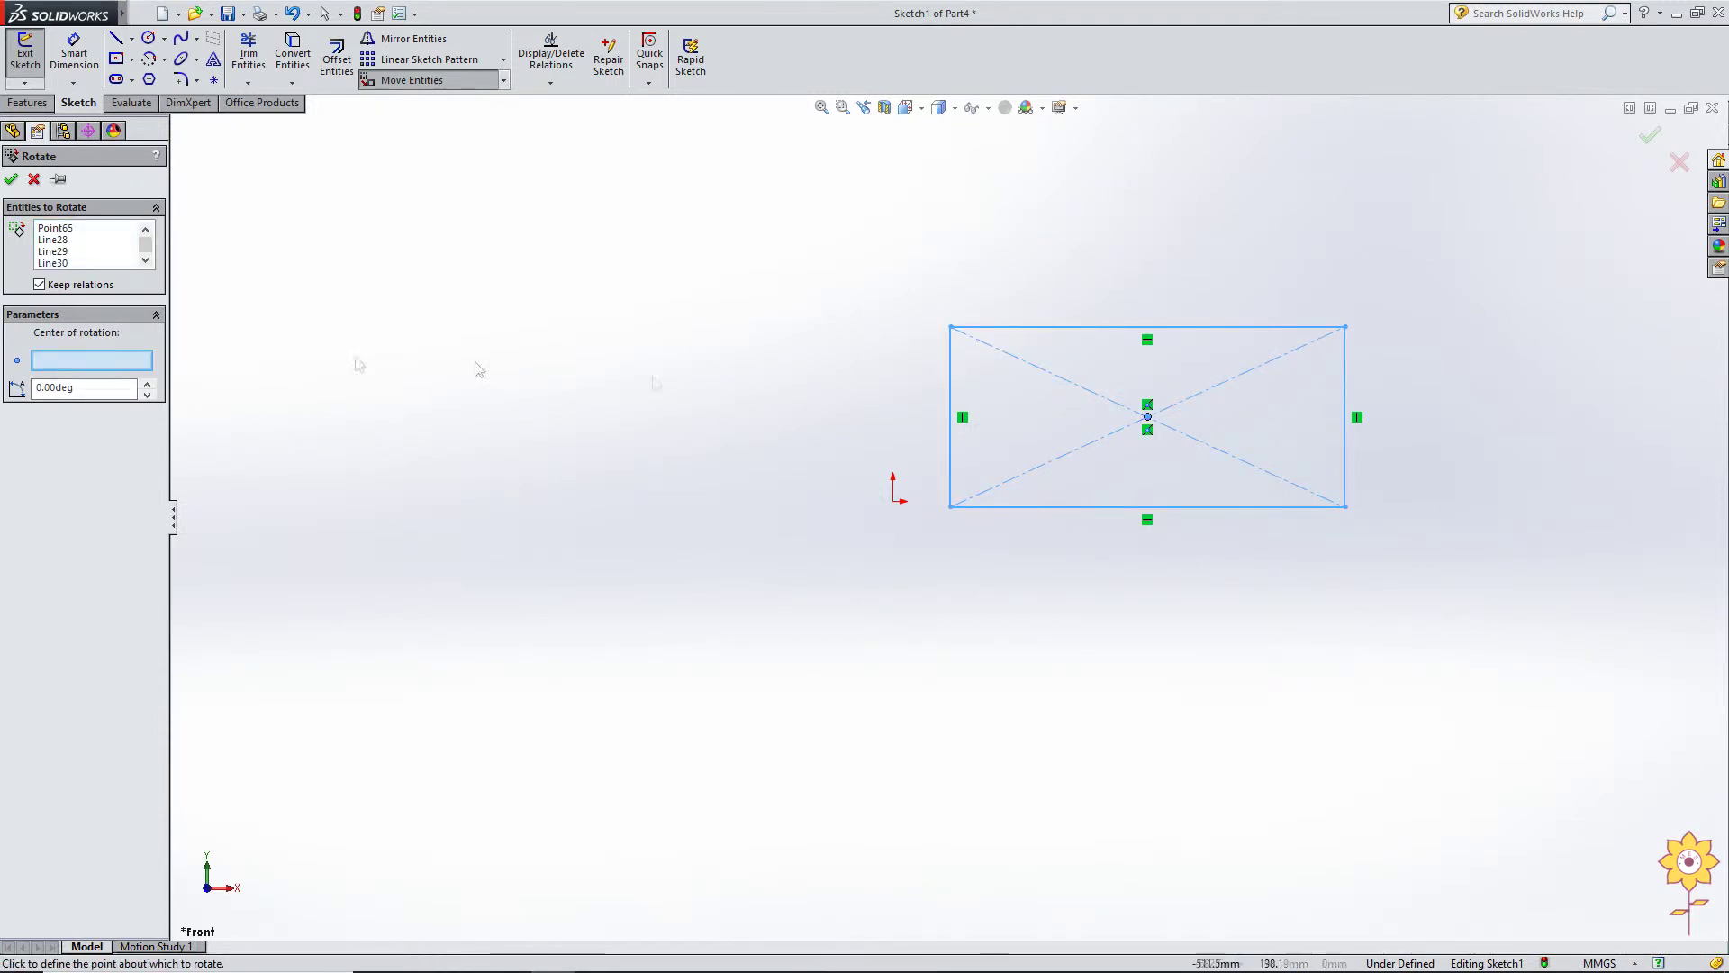
pyautogui.click(952, 507)
pyautogui.click(134, 381)
pyautogui.write('45')
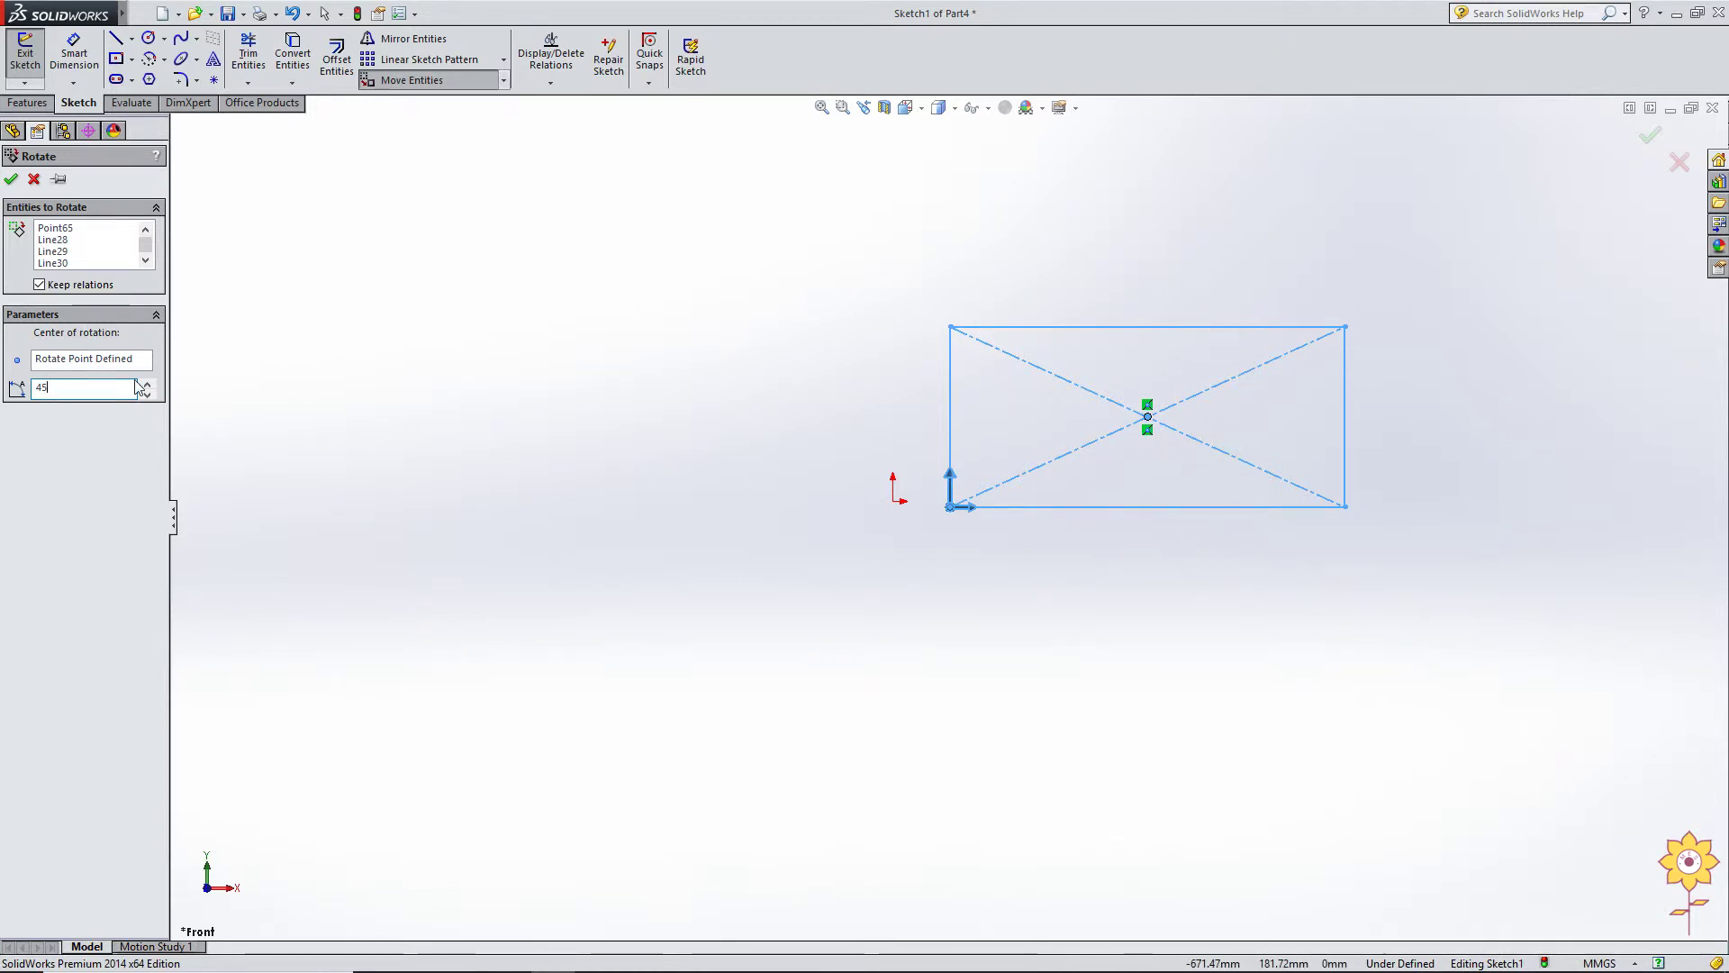
pyautogui.press('Return')
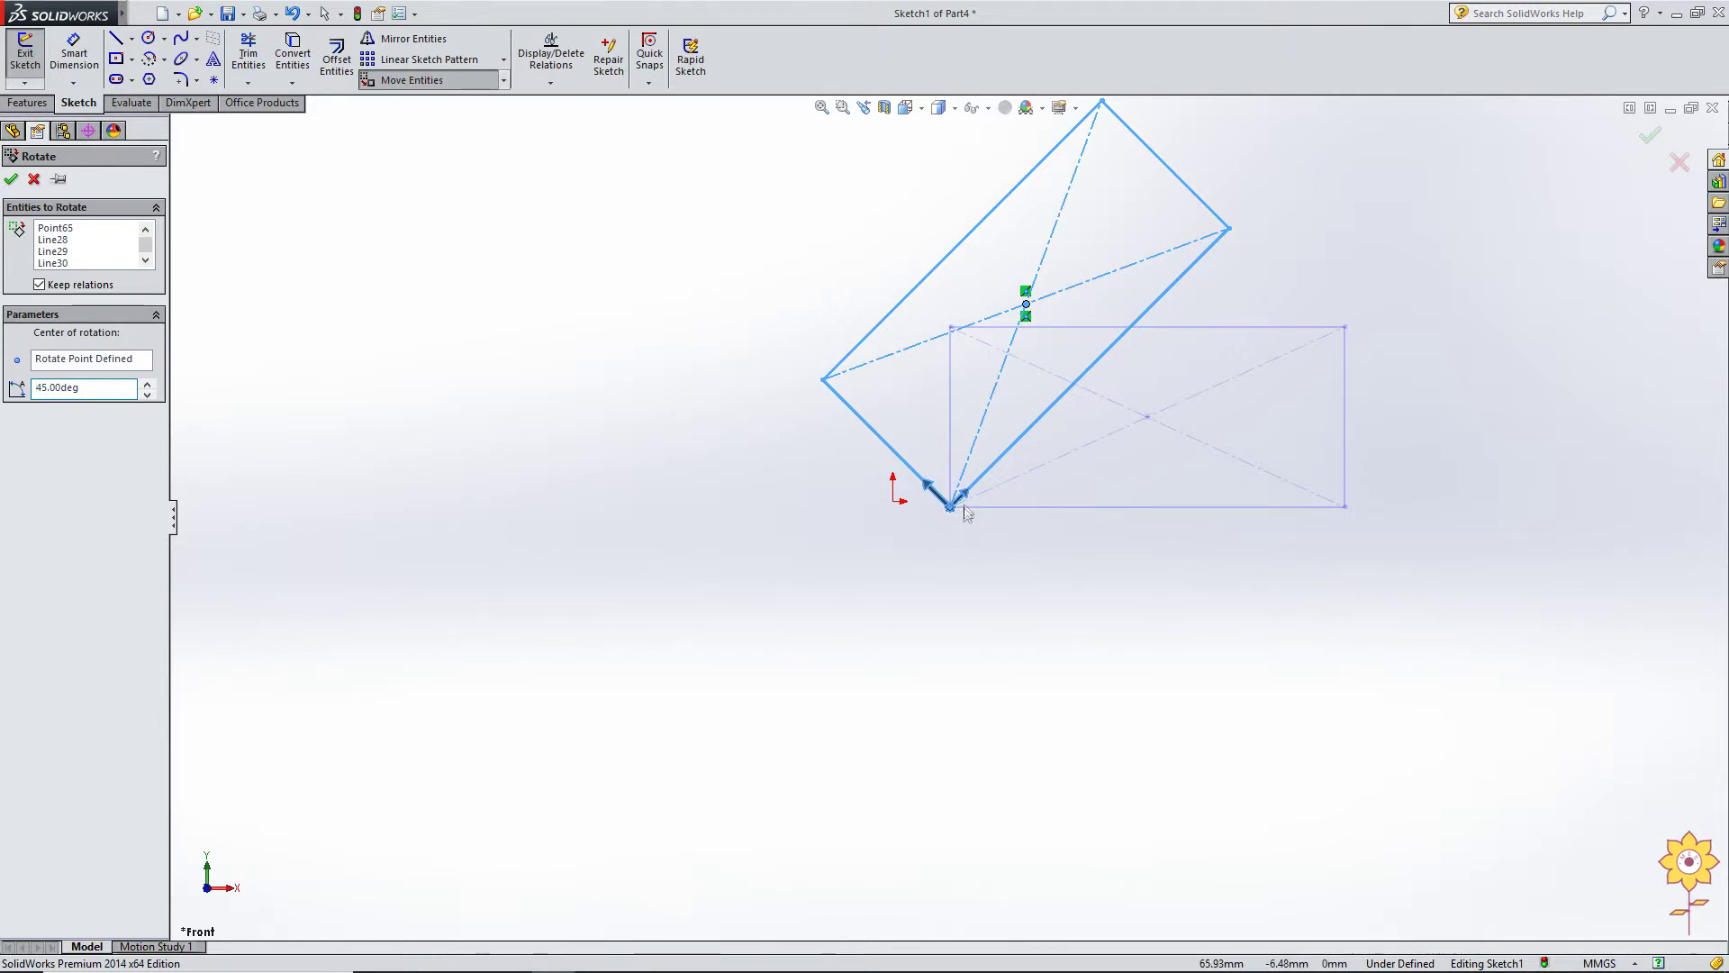
pyautogui.click(12, 180)
pyautogui.scroll(2, 792, 417)
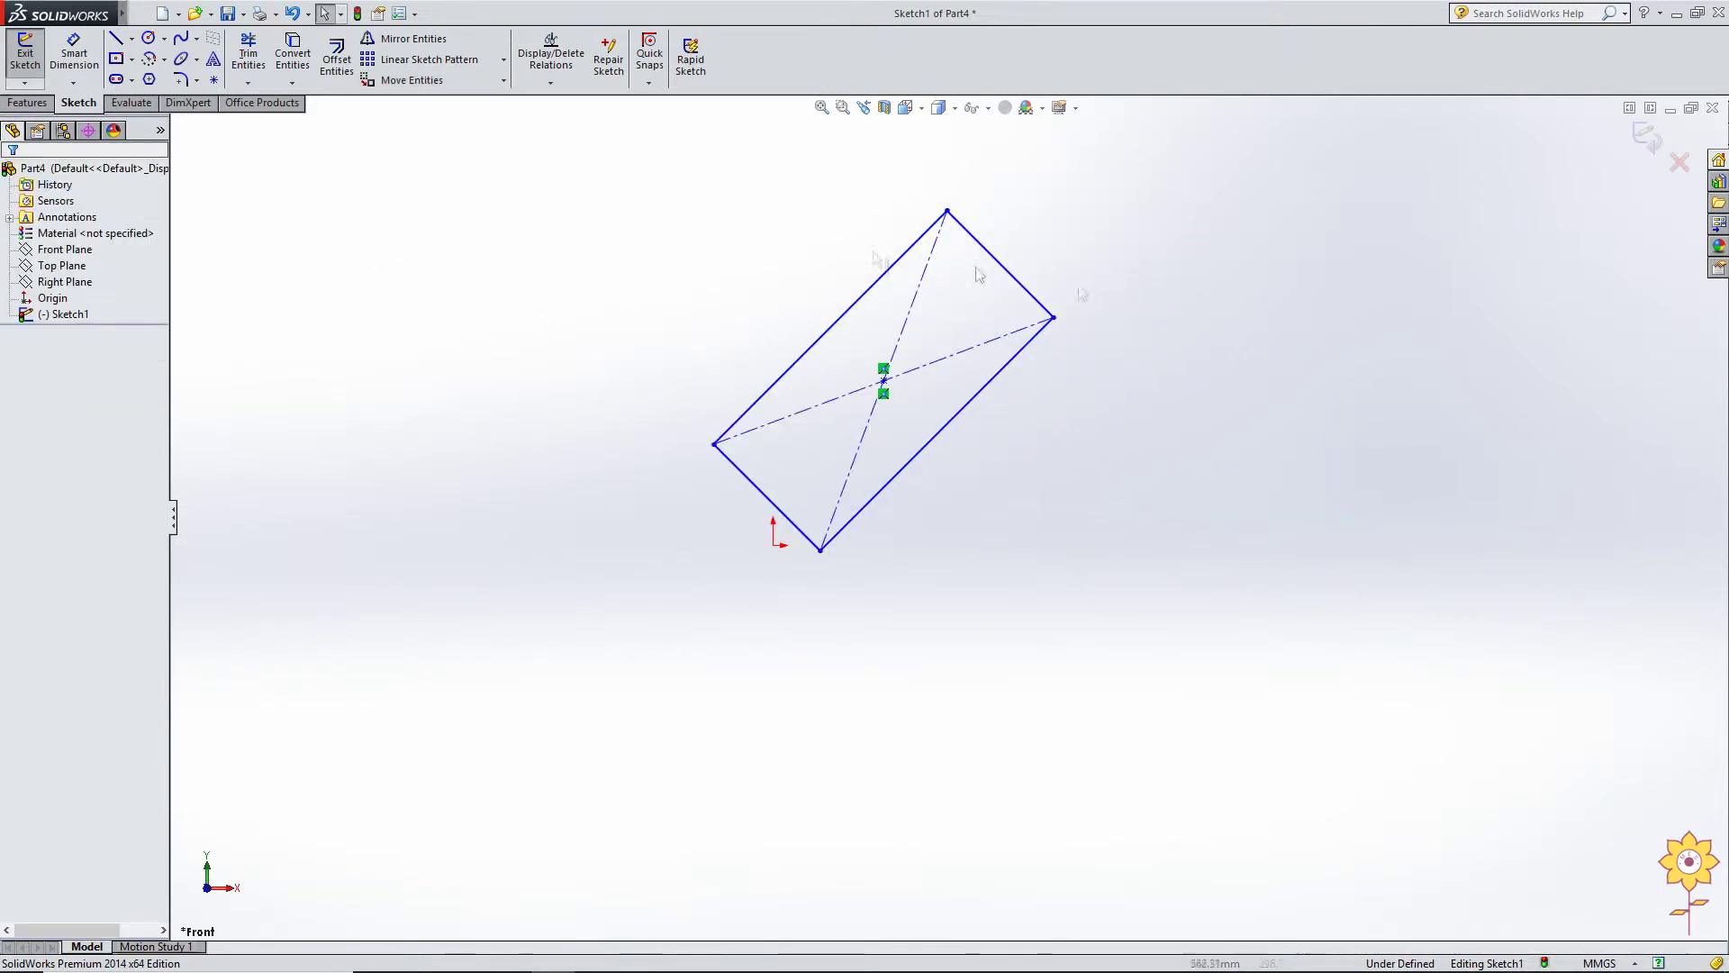
# Step: Delete the rotated rectangle
pyautogui.click(506, 81)
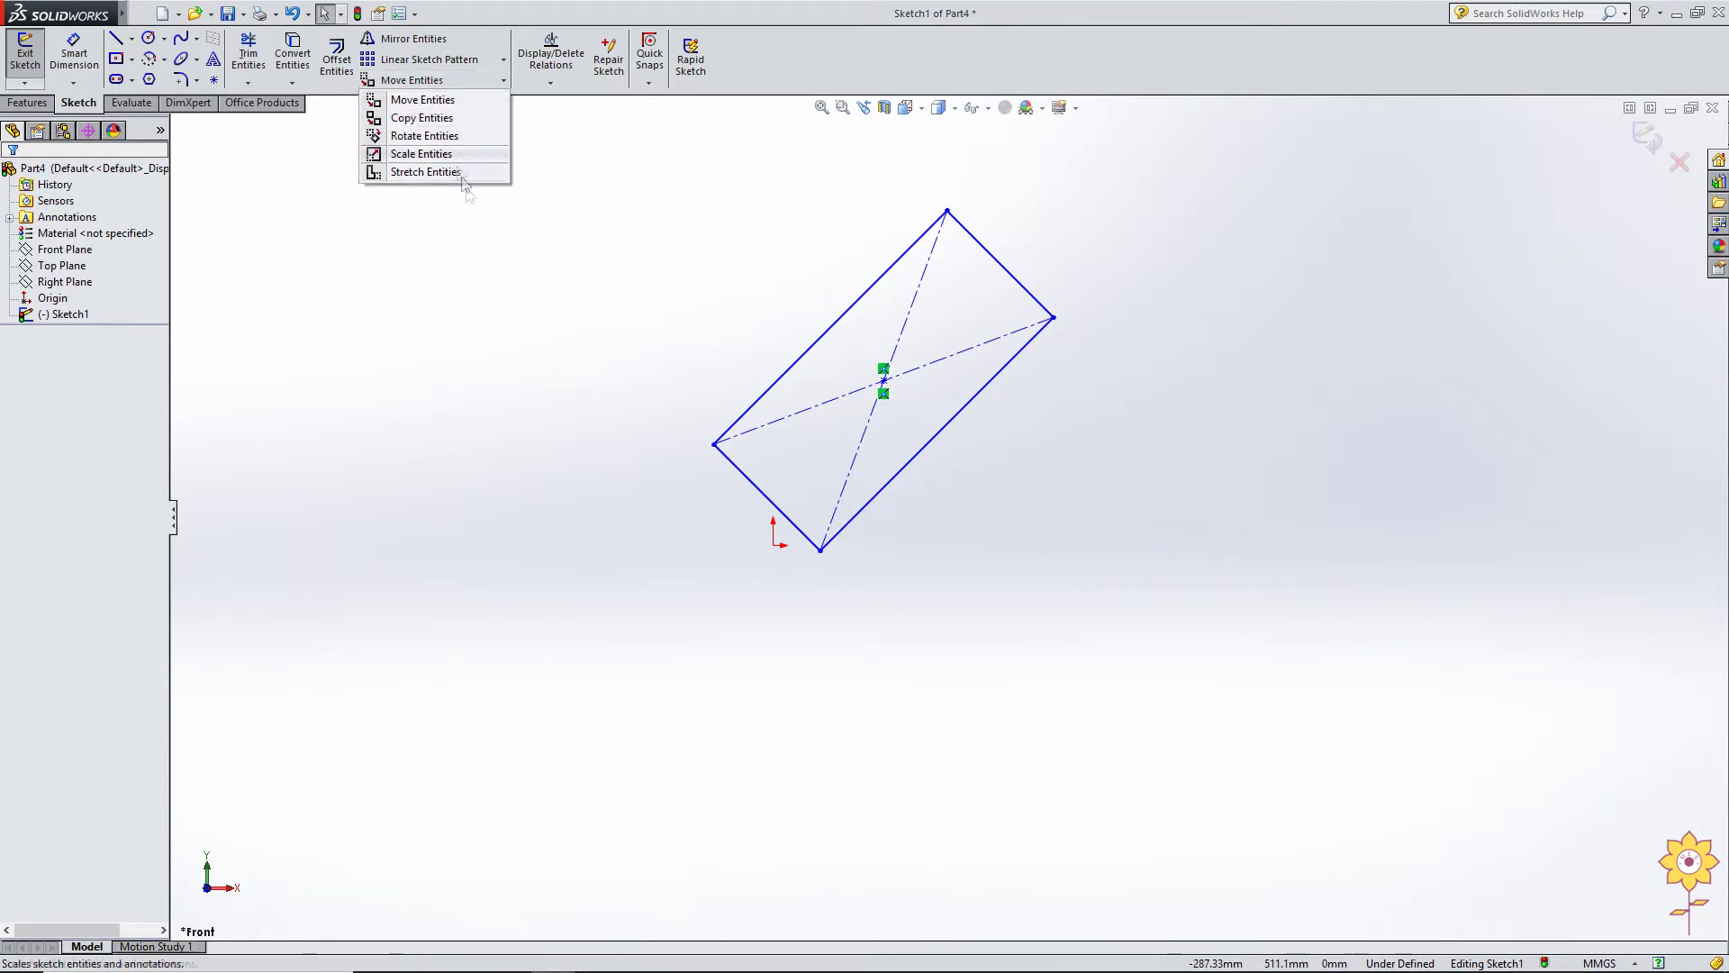
pyautogui.scroll(2, 603, 262)
pyautogui.moveTo(590, 236); pyautogui.dragTo(1224, 694)
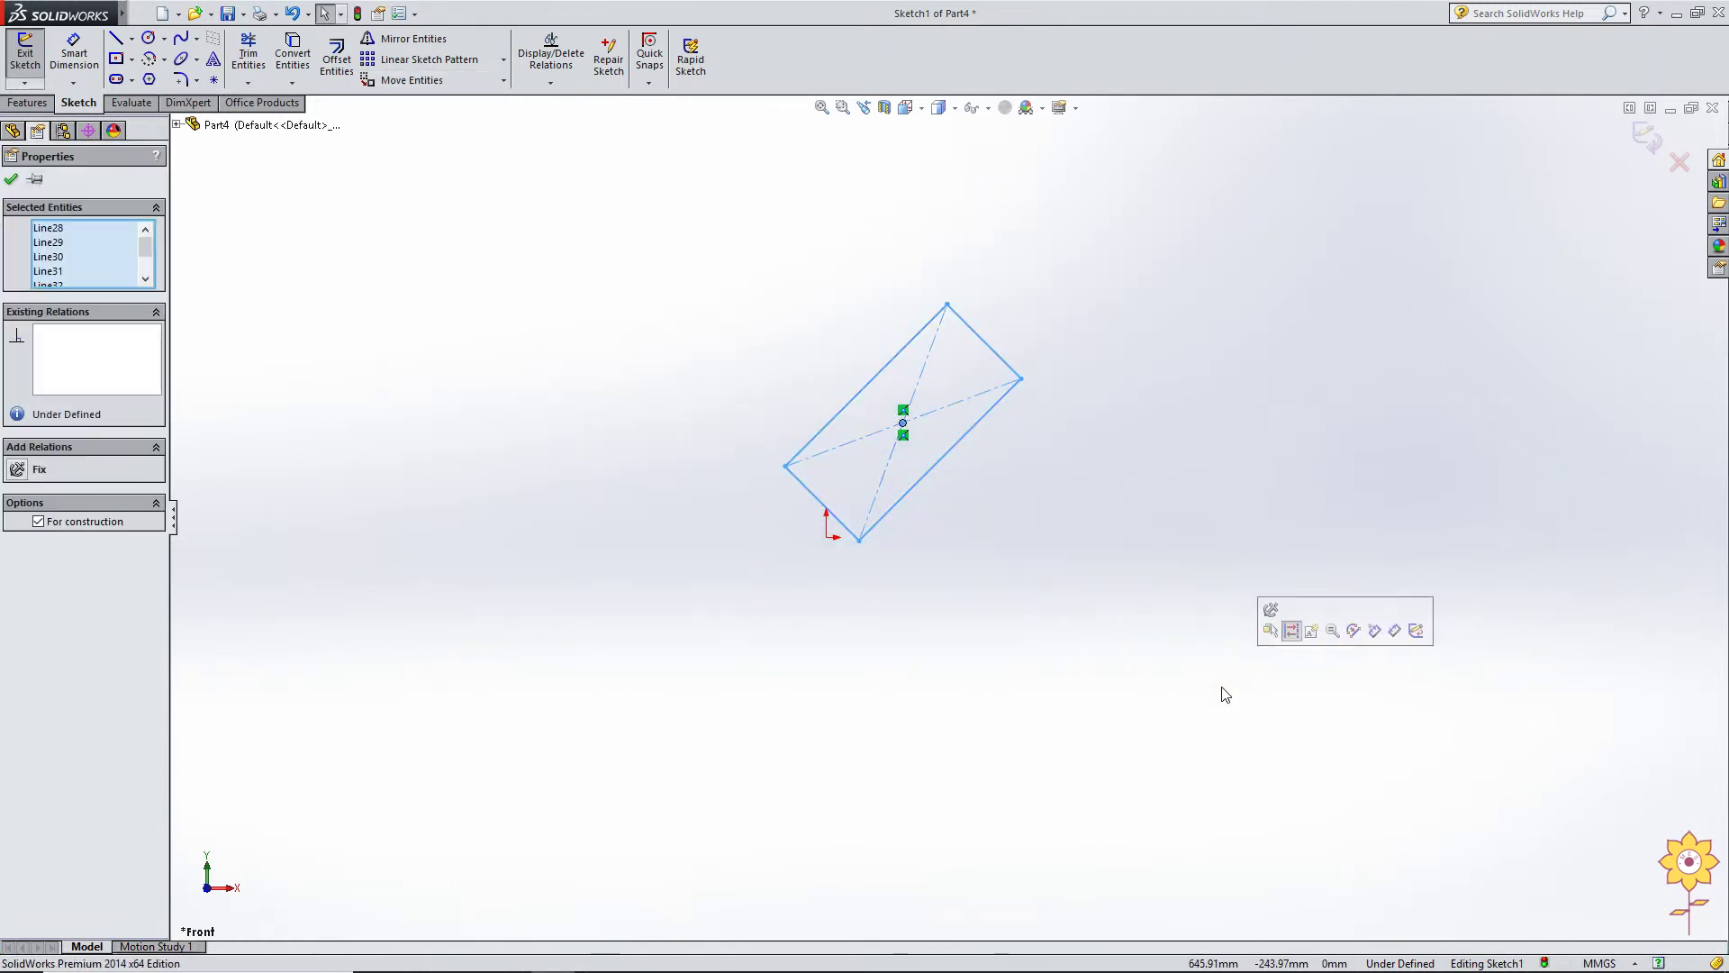
pyautogui.press('Delete')
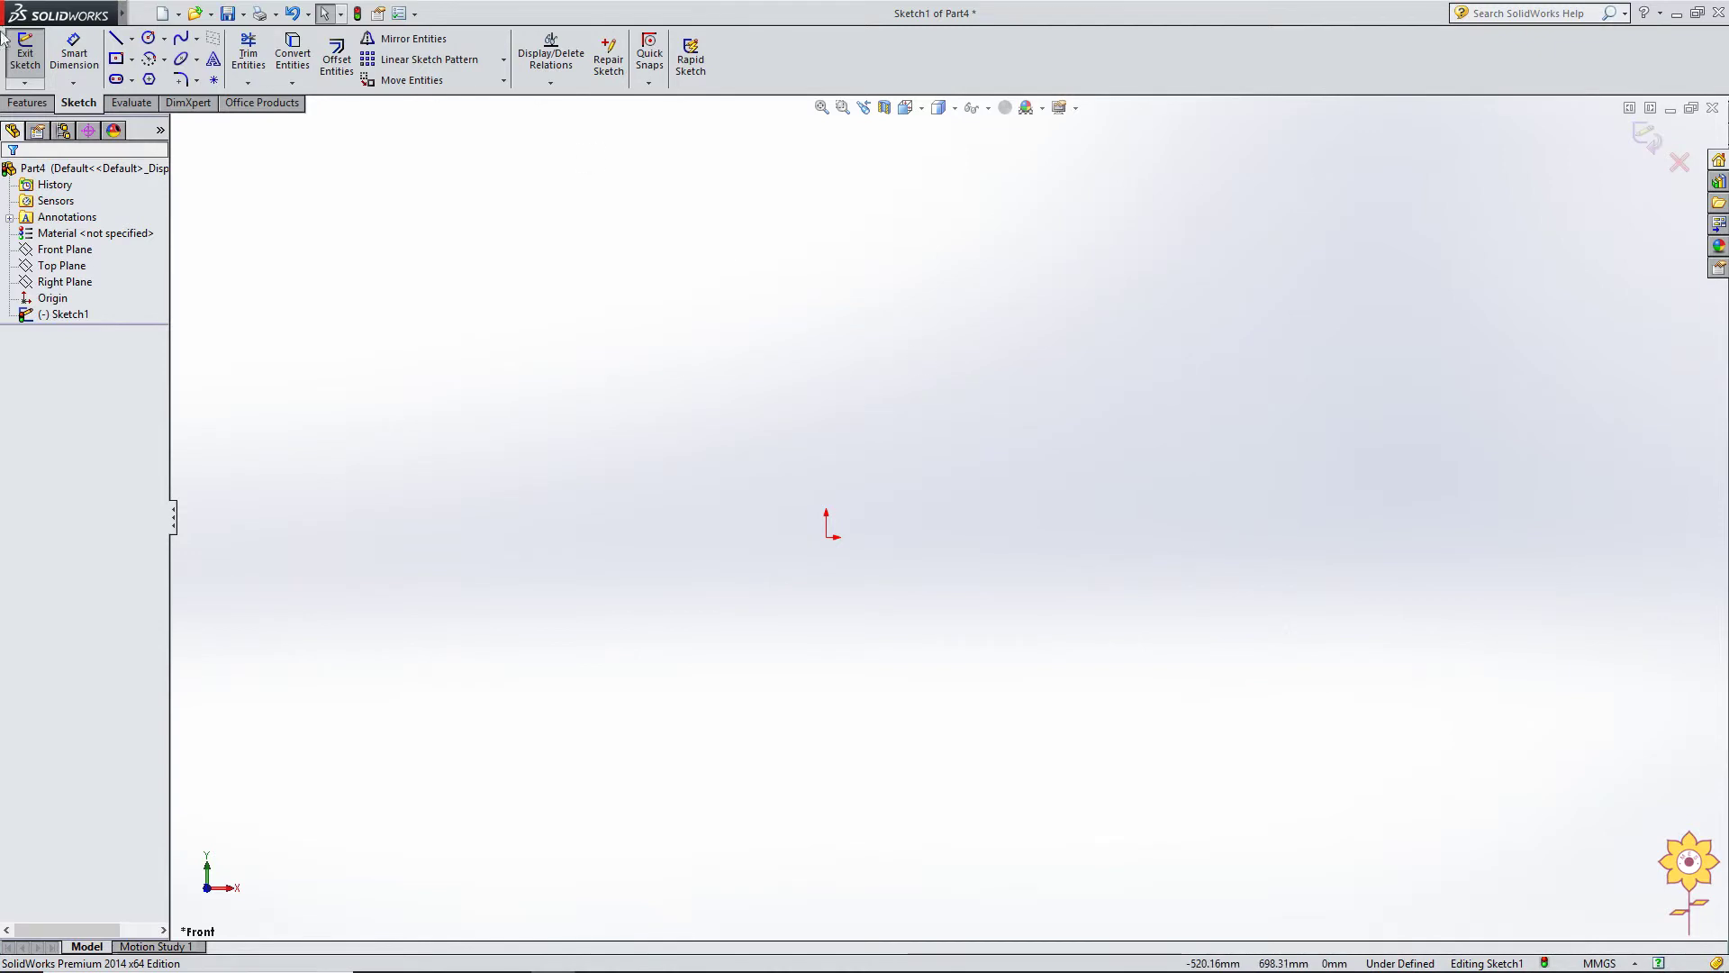
# Step: Draw a corner rectangle left of the origin and a circle right of it
pyautogui.click(117, 59)
pyautogui.click(337, 491)
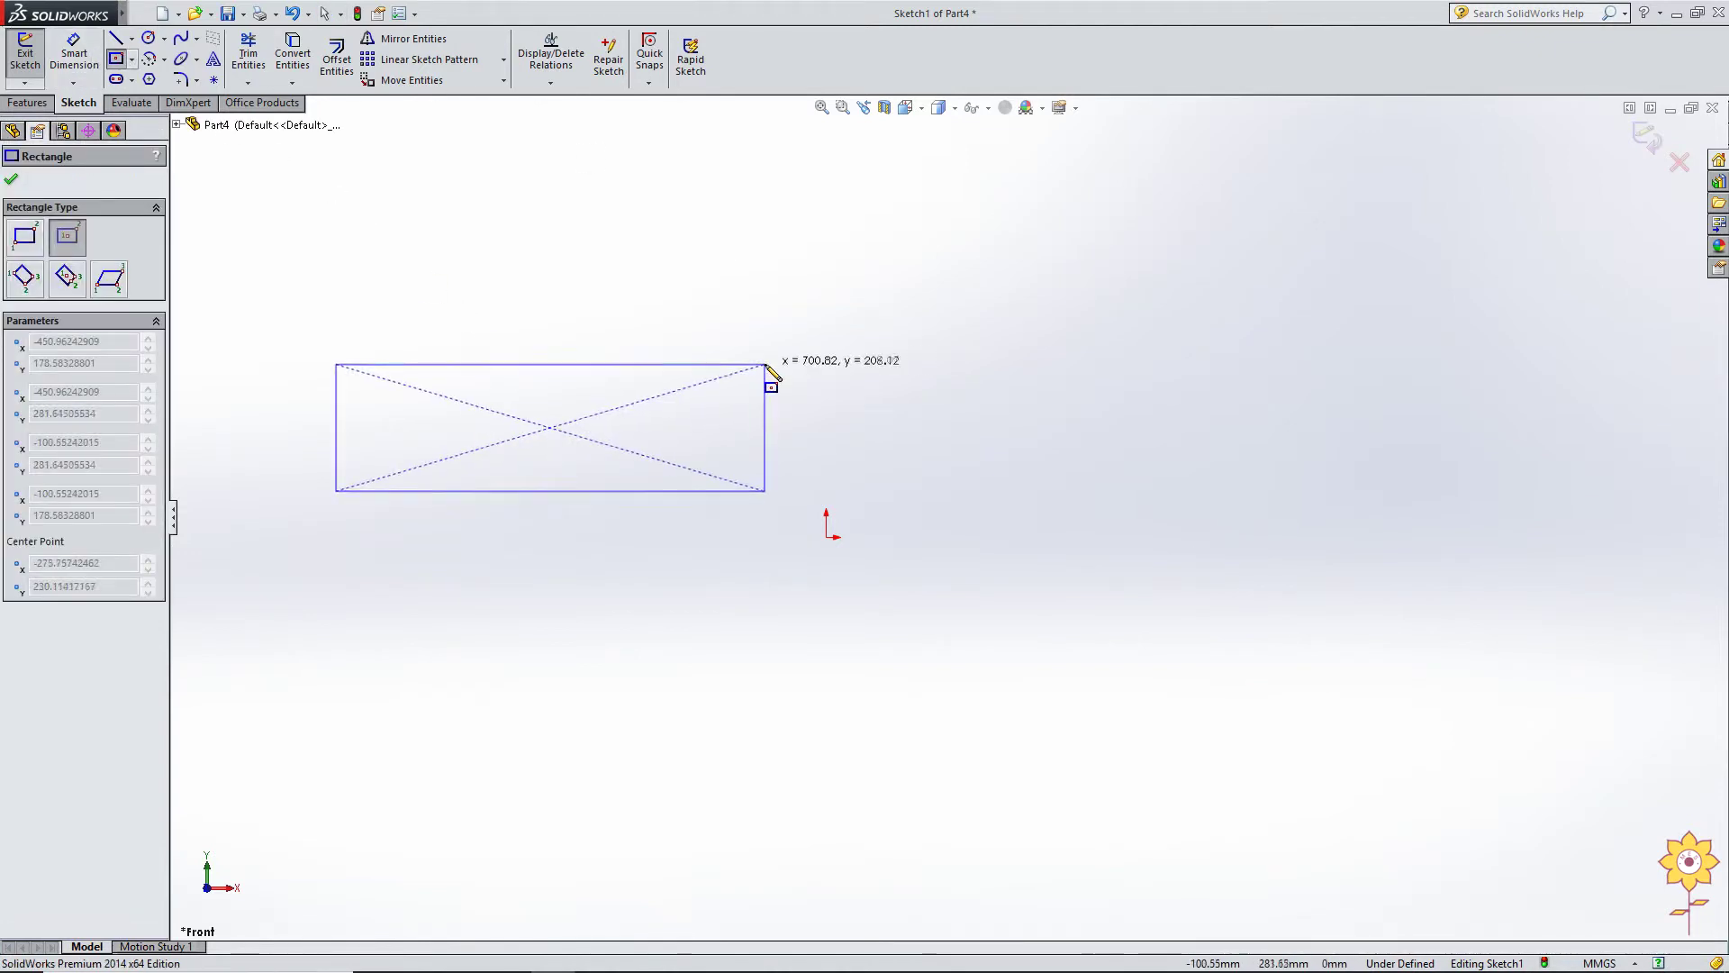
pyautogui.click(764, 363)
pyautogui.rightClick(688, 217)
pyautogui.click(745, 230)
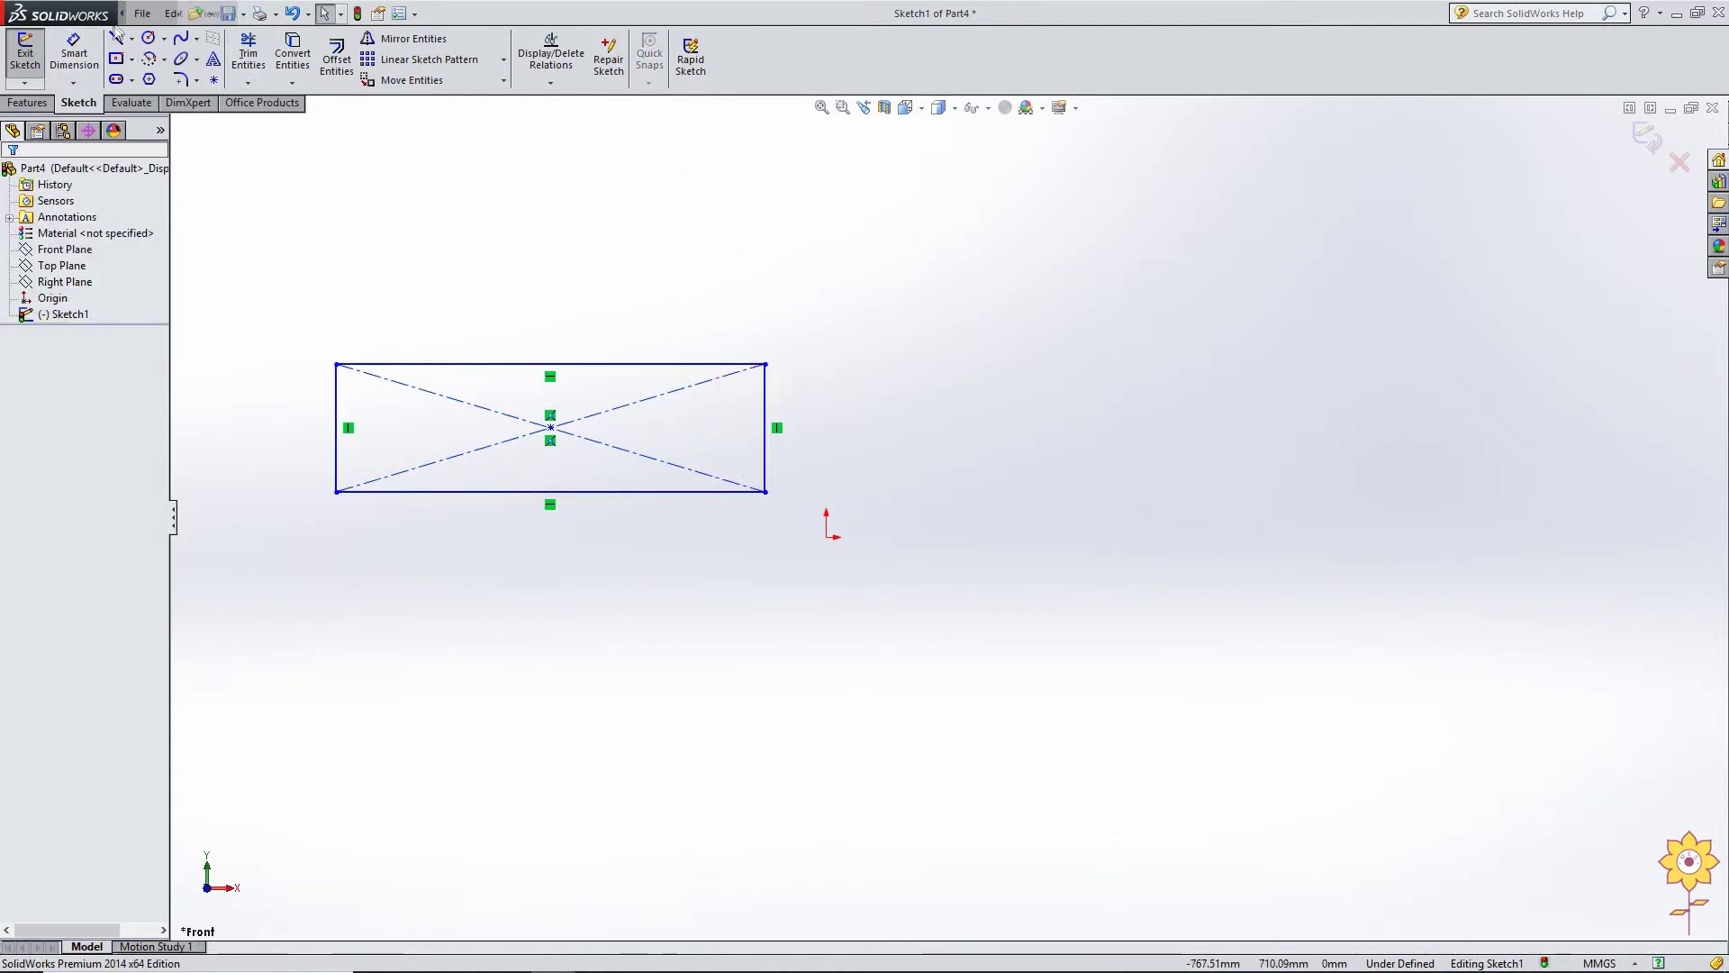
pyautogui.click(148, 37)
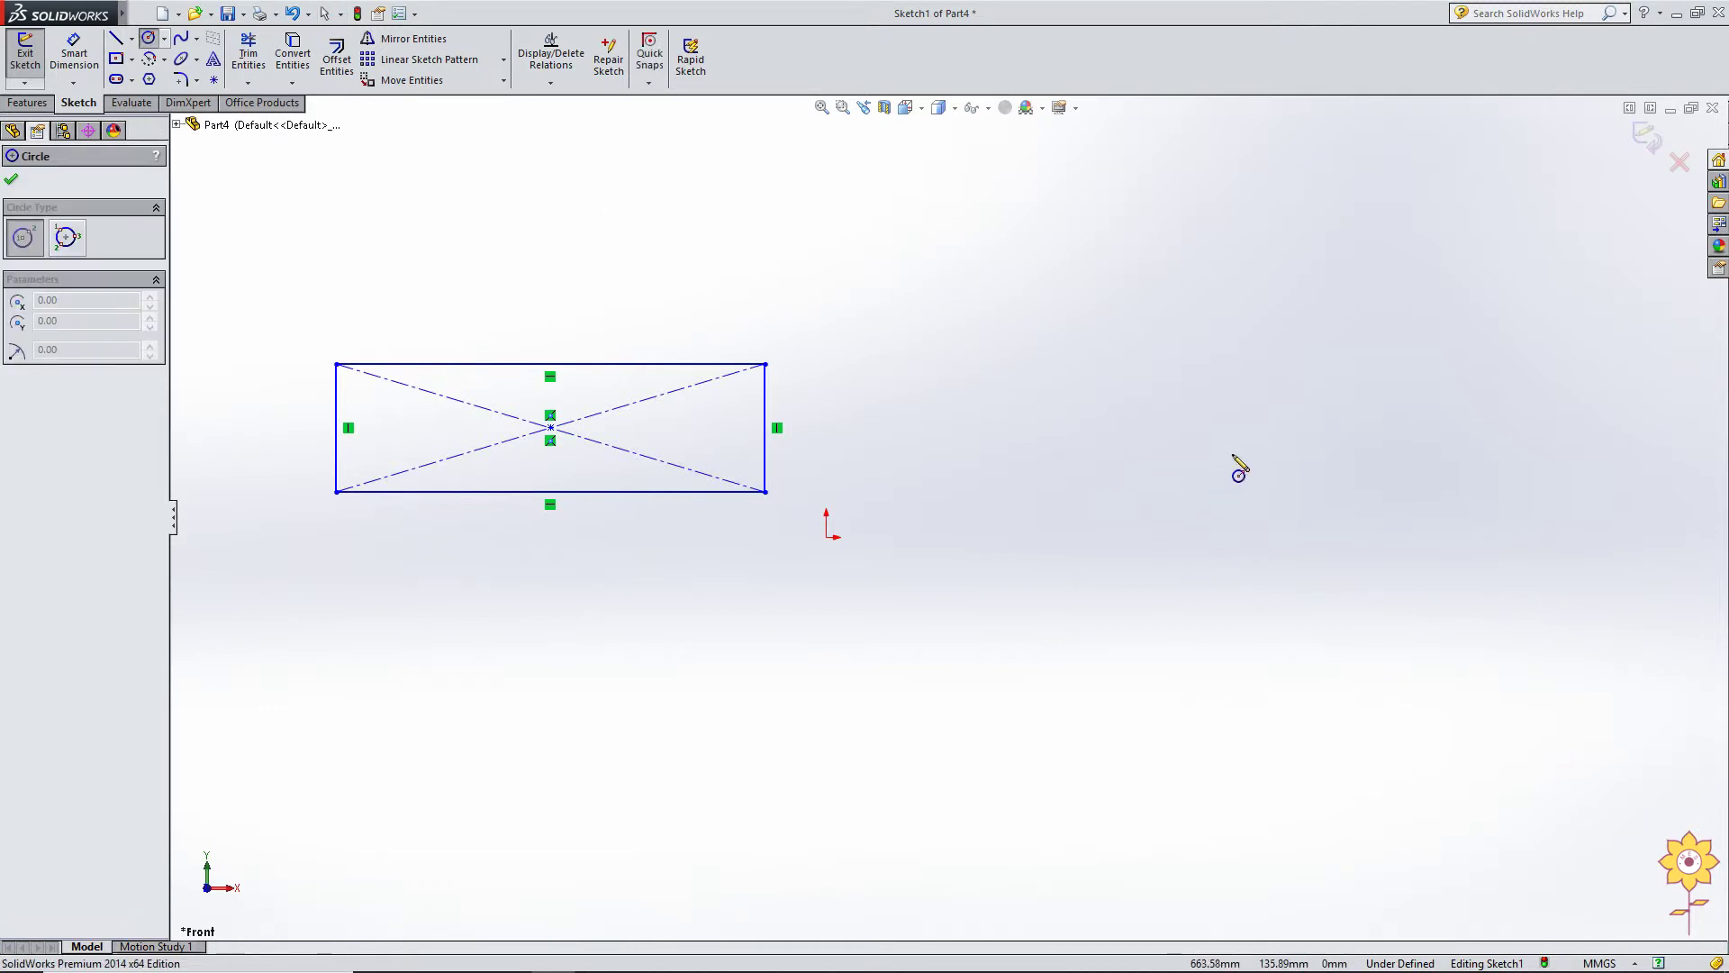
pyautogui.click(1235, 455)
pyautogui.rightClick(1089, 287)
pyautogui.click(1130, 297)
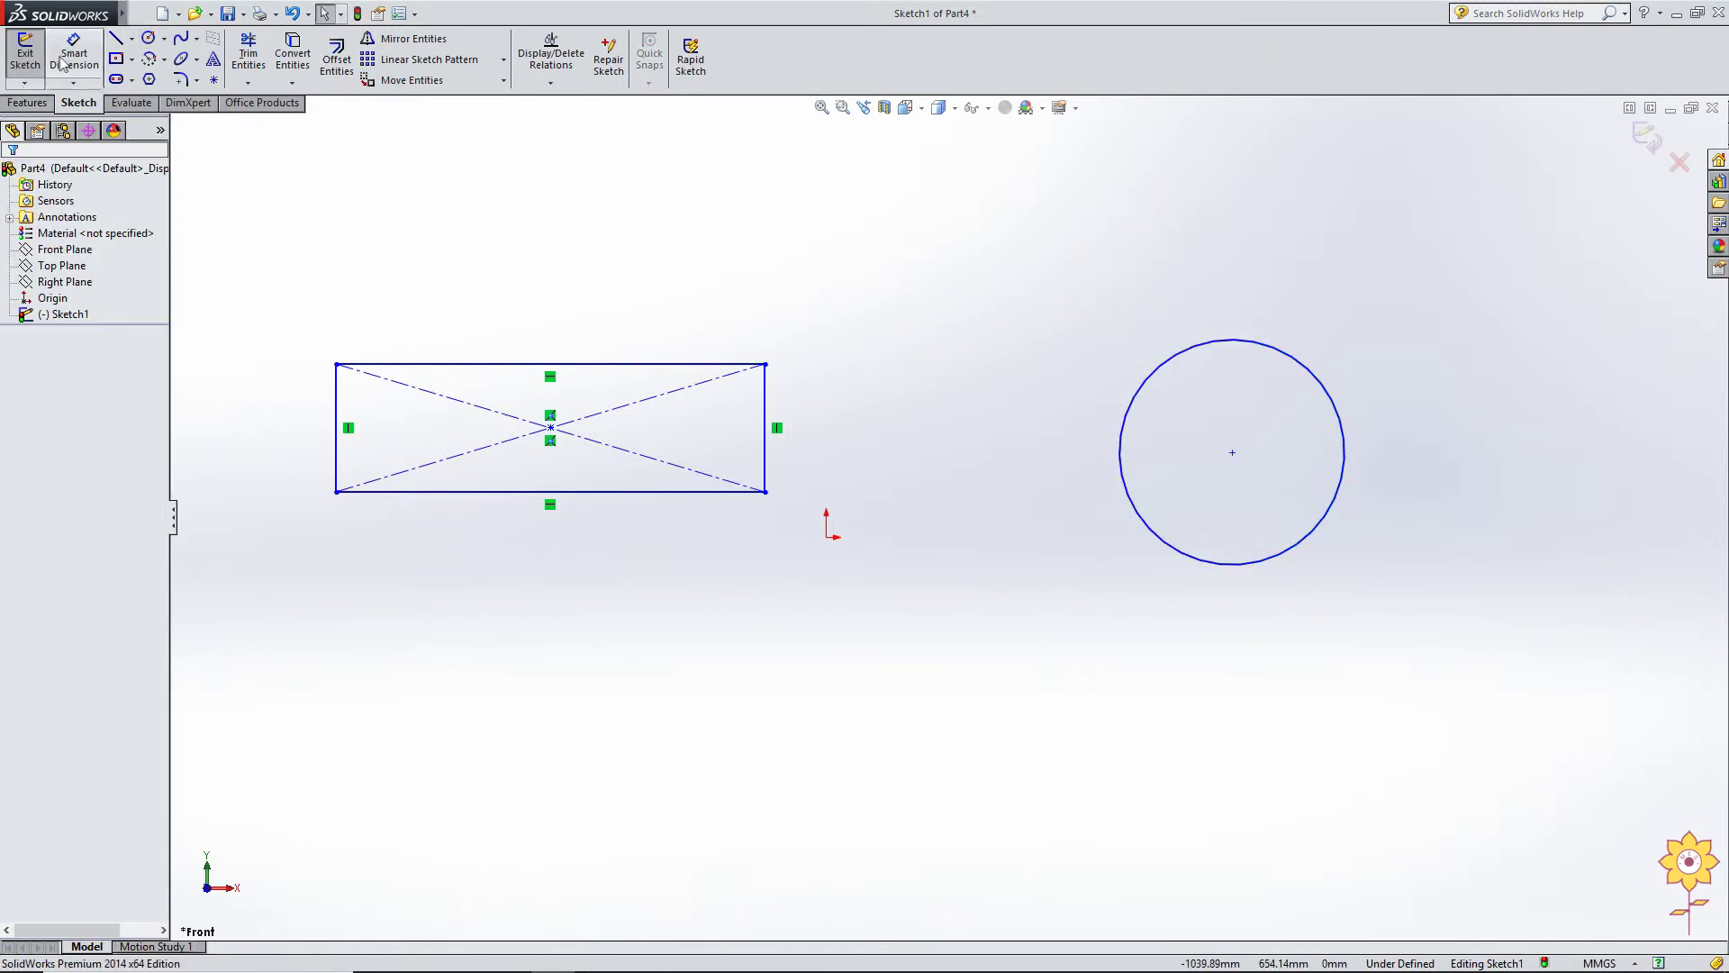
# Step: Dimension the rectangle at 700.82 wide by 209.07 high and the circle at 367.81 diameter
pyautogui.click(459, 363)
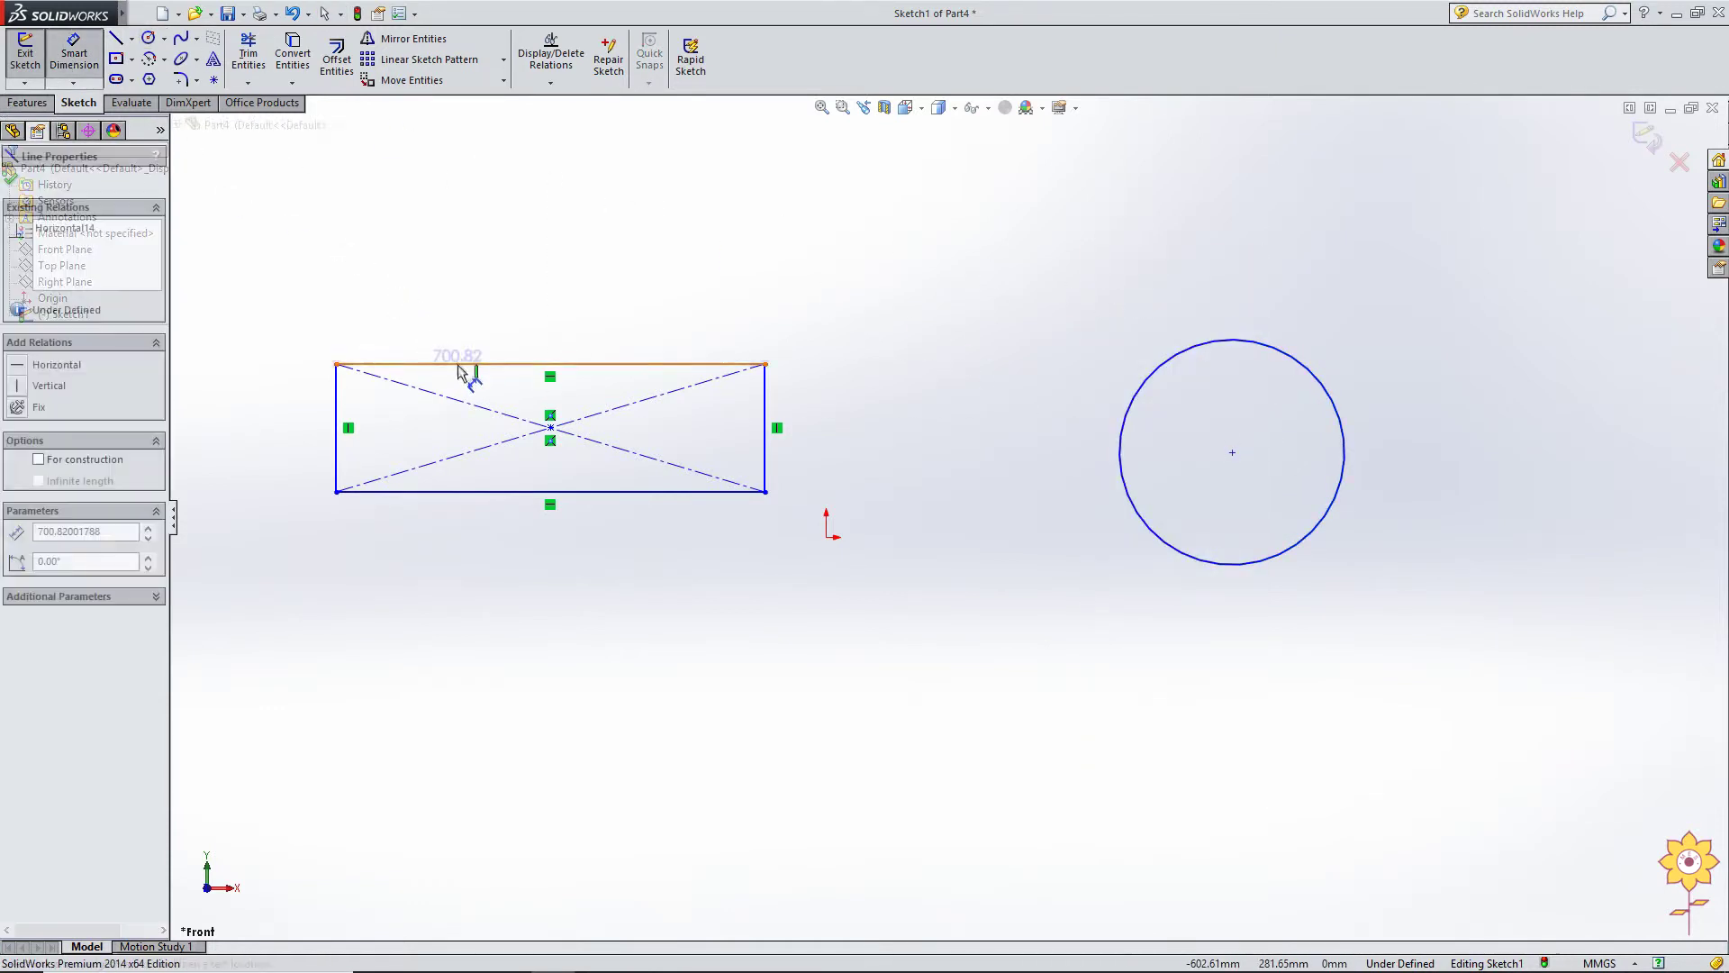
pyautogui.click(383, 320)
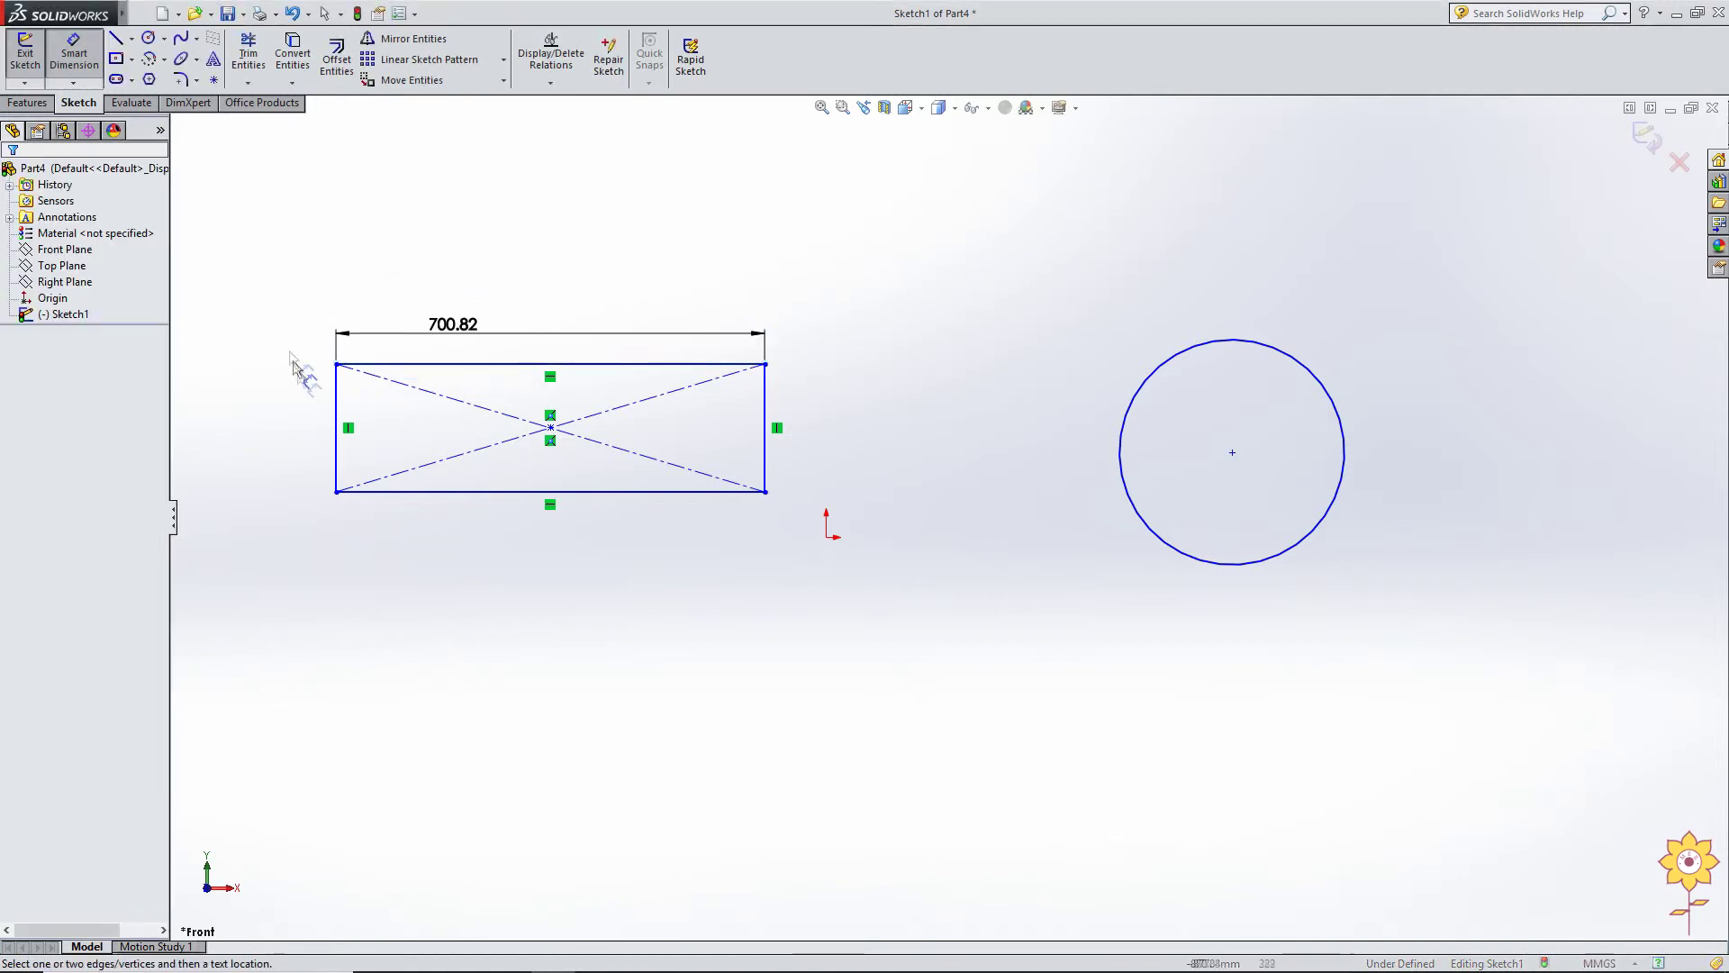
pyautogui.click(336, 406)
pyautogui.click(300, 383)
pyautogui.click(246, 382)
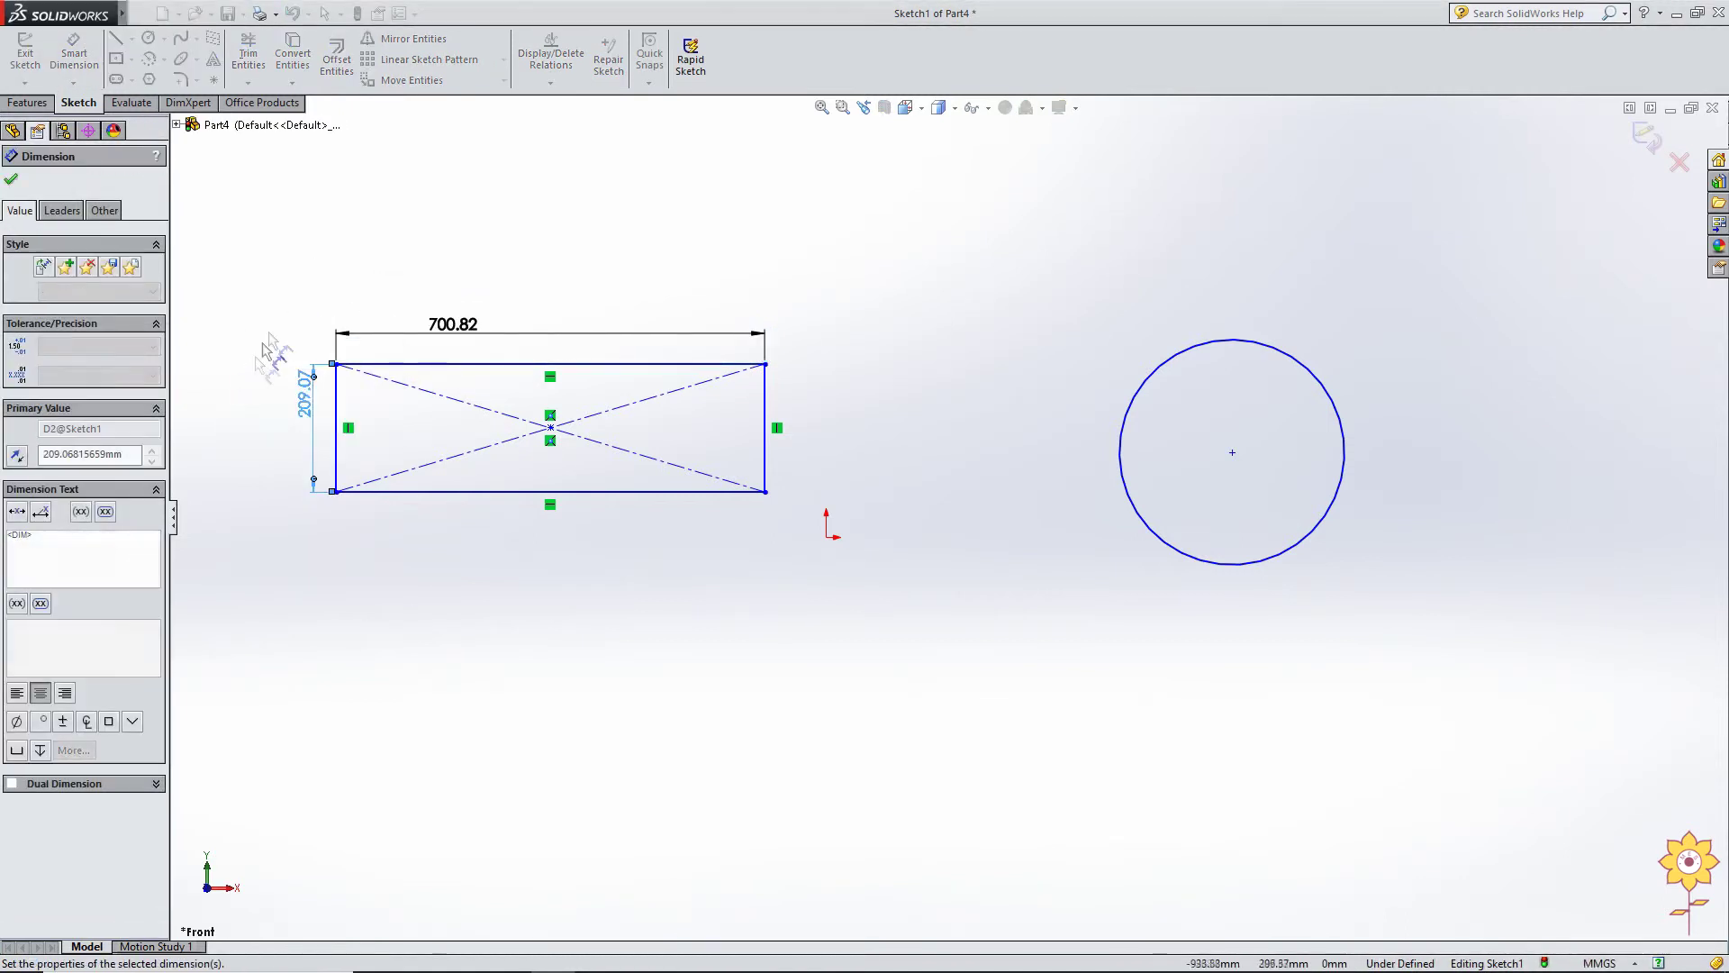
pyautogui.click(1330, 382)
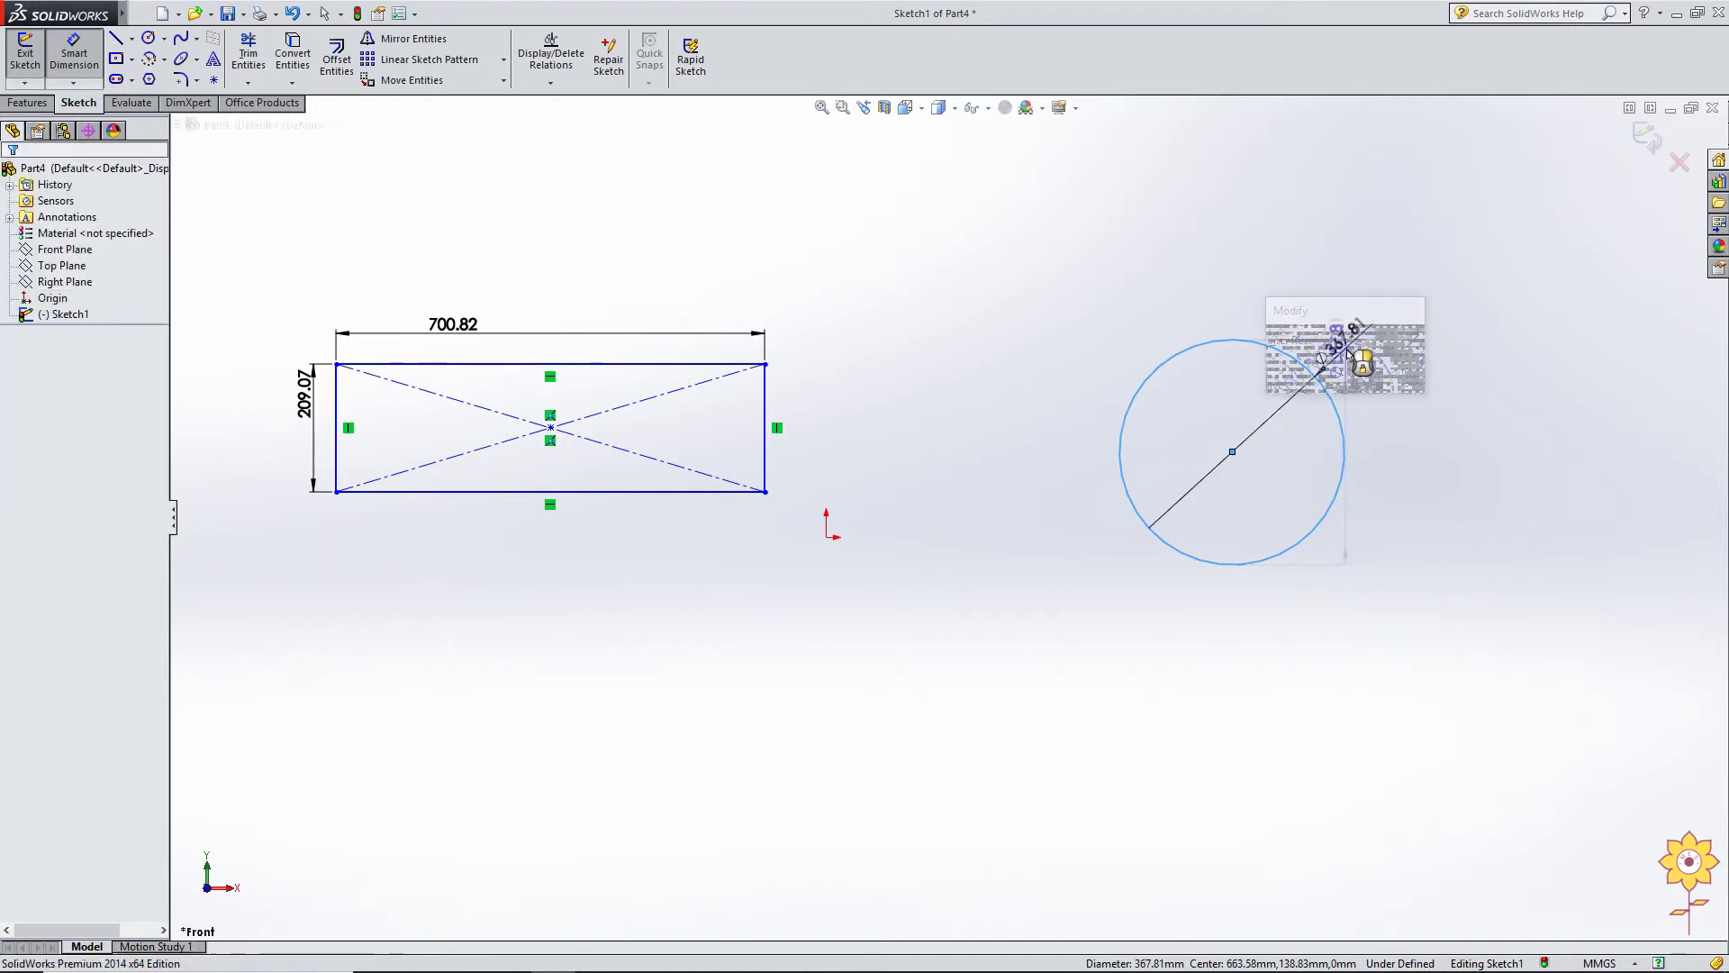
pyautogui.click(1278, 339)
pyautogui.click(1278, 339)
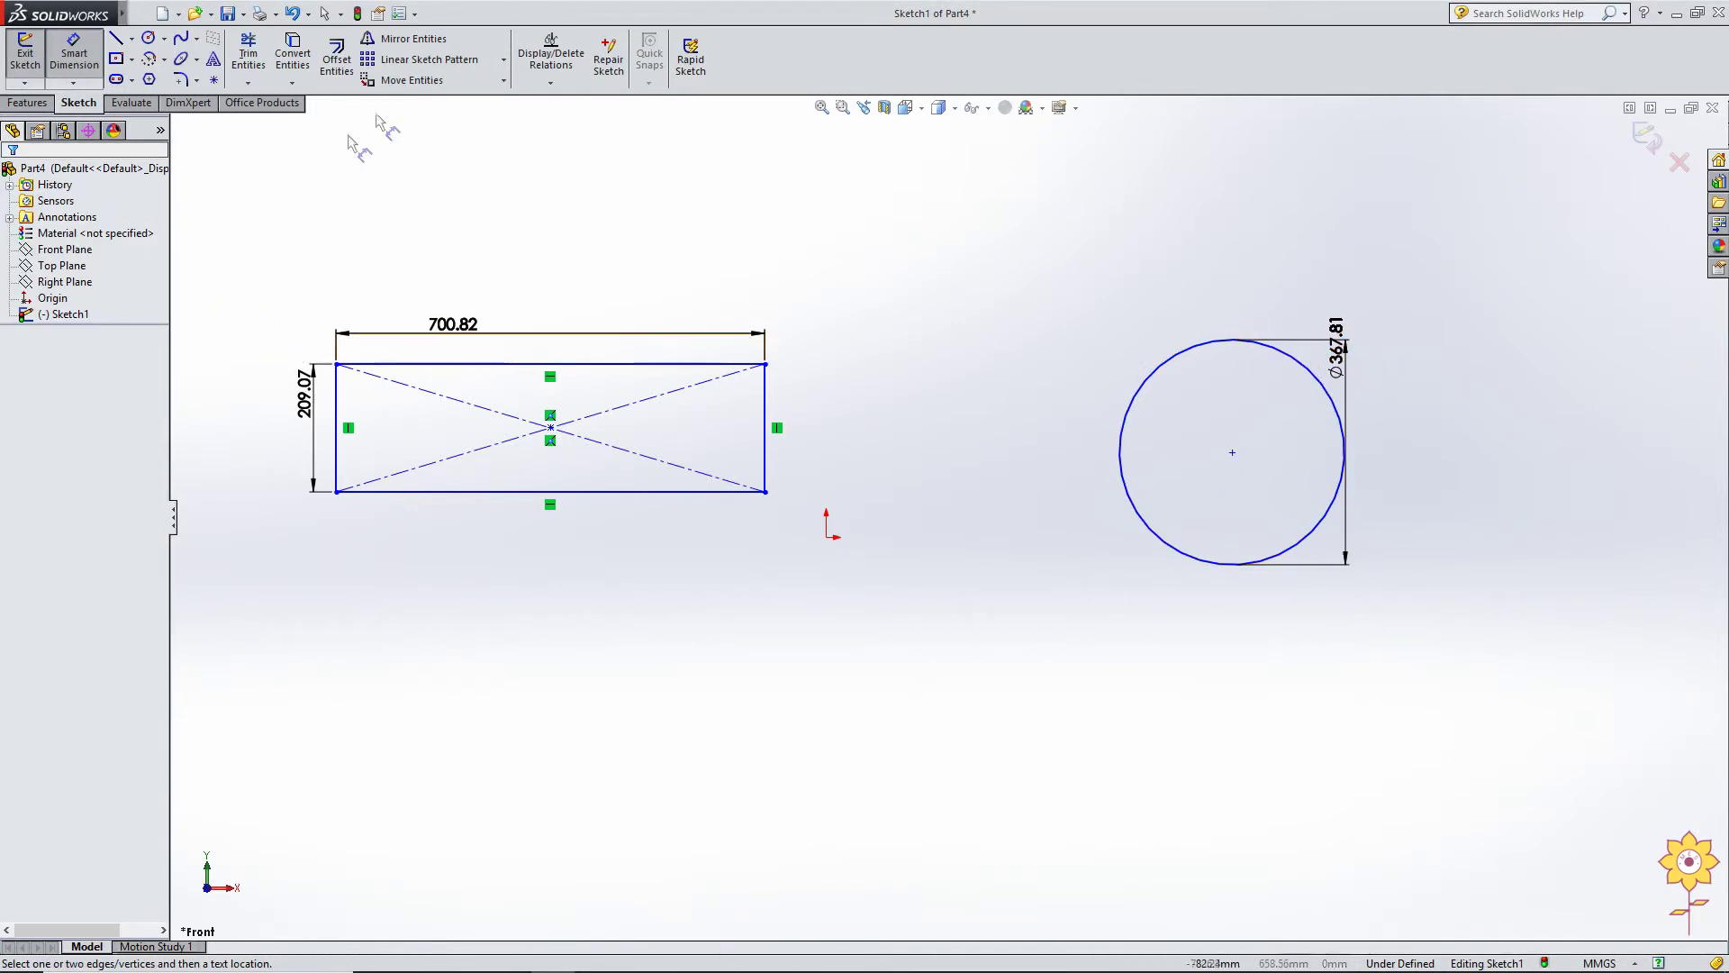
pyautogui.scroll(-1, 354, 147)
pyautogui.press('Escape')
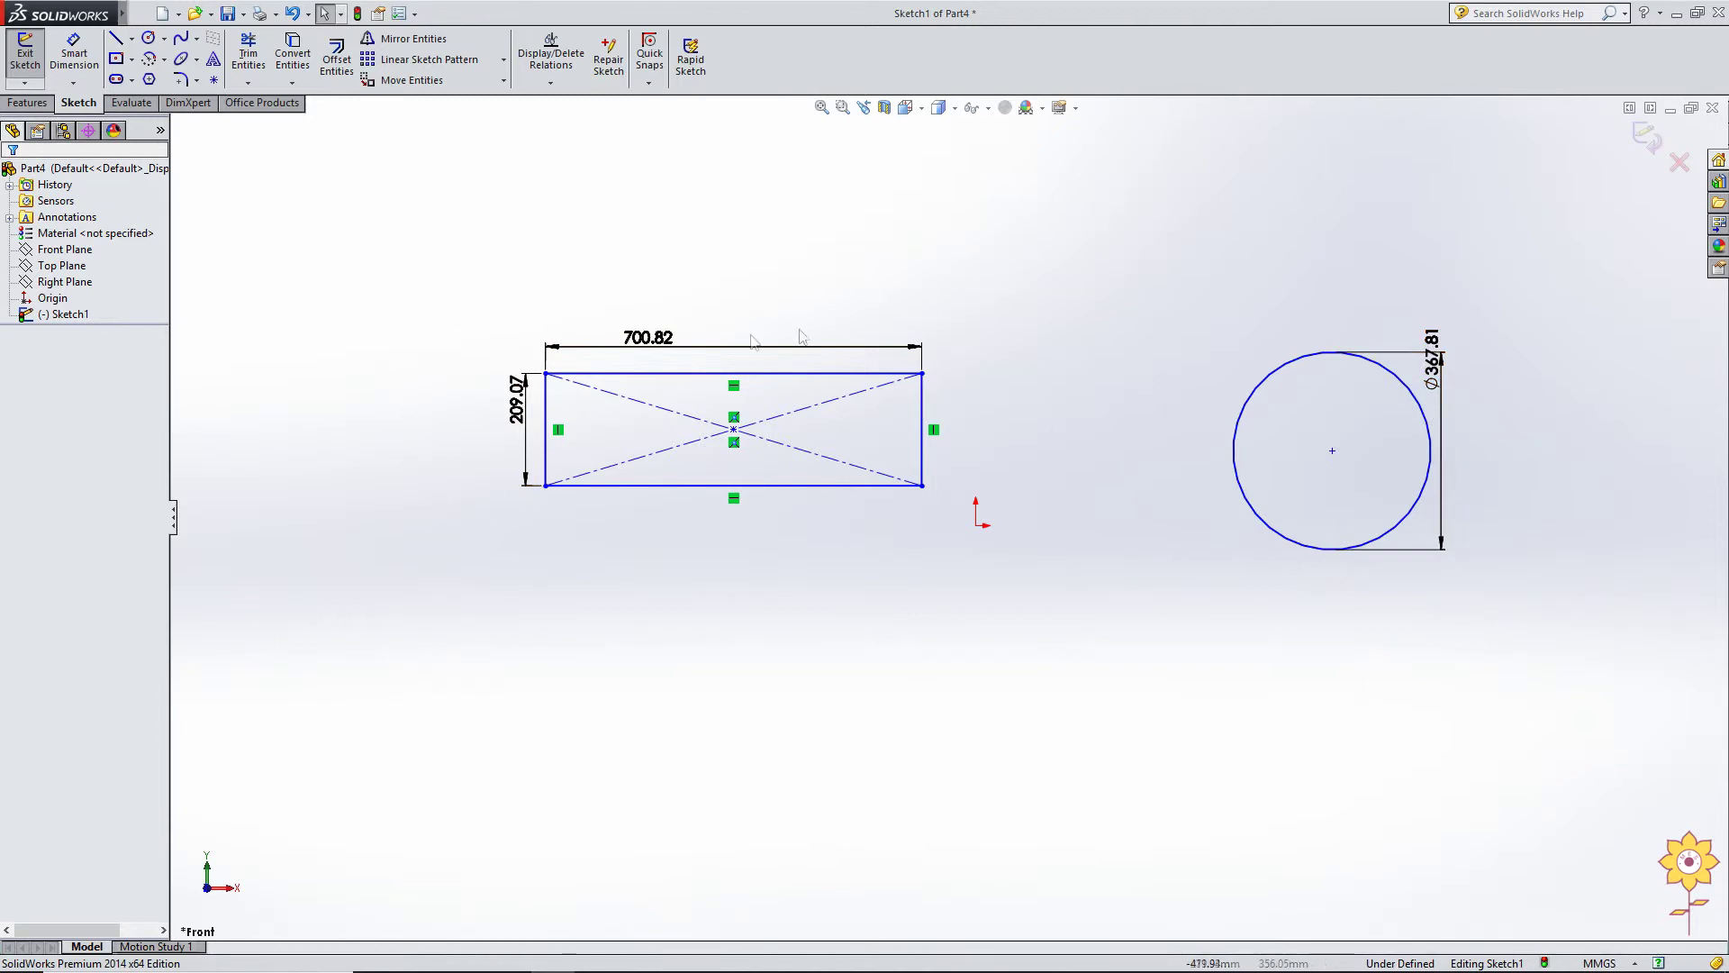
# Step: Scale the 700.82 × 209.07 rectangle by 2 from its lower-left corner, keeping the original
pyautogui.click(505, 80)
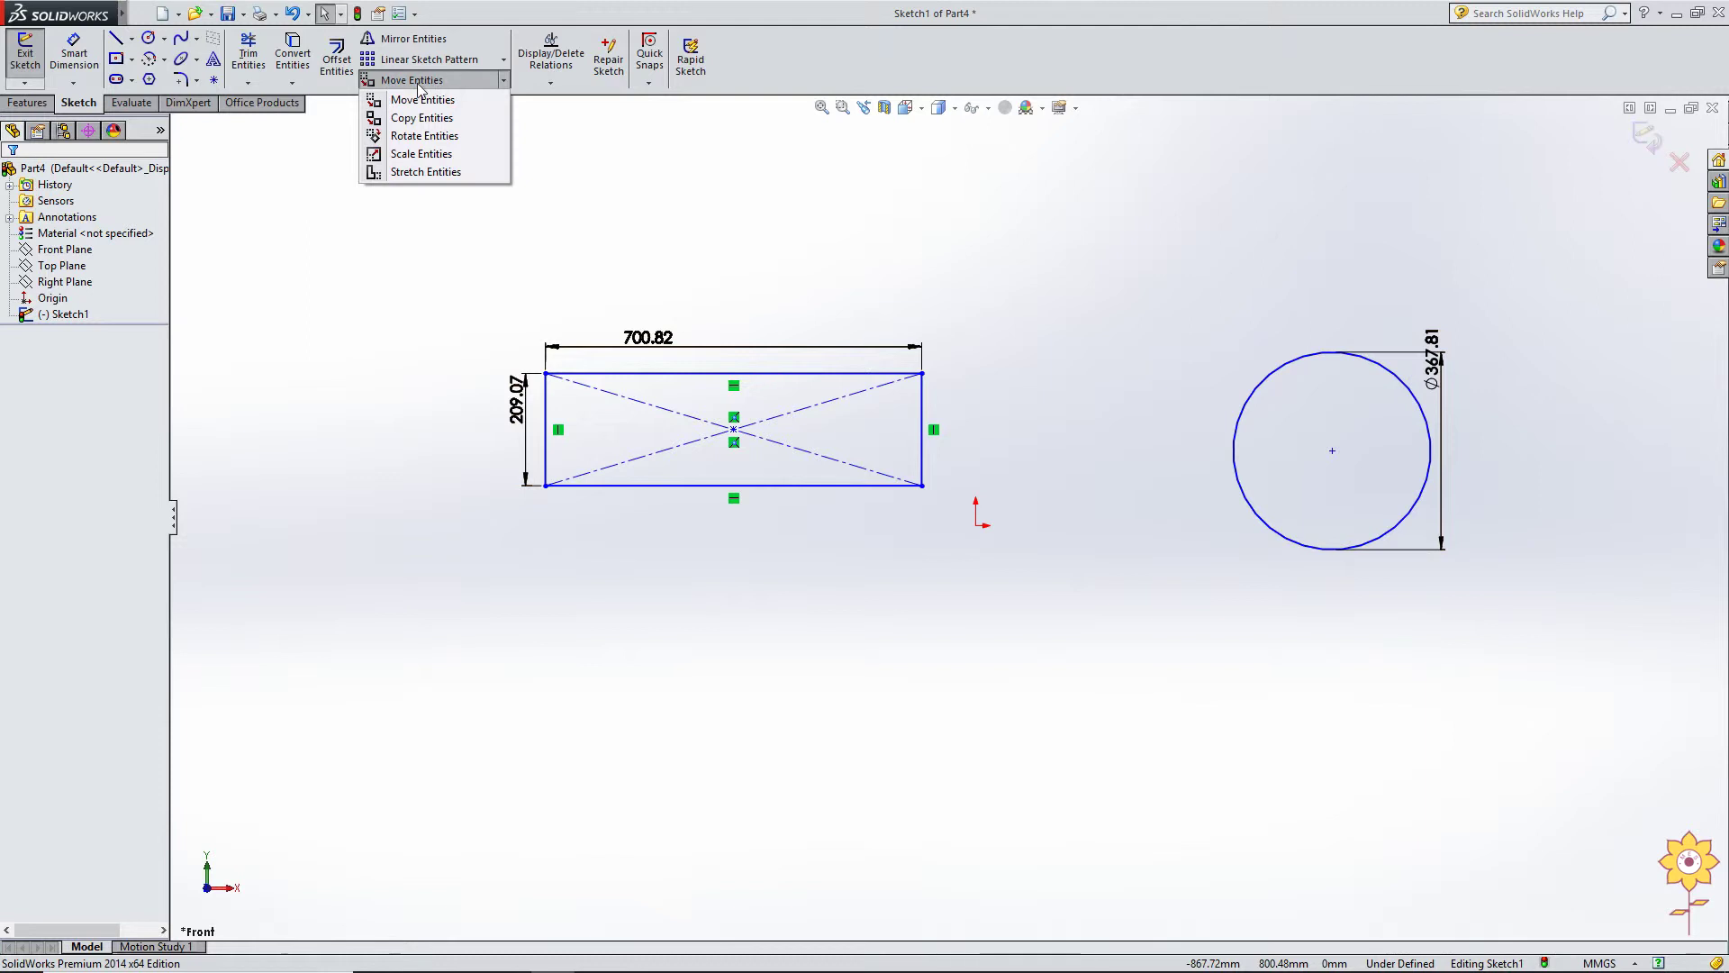
pyautogui.click(412, 160)
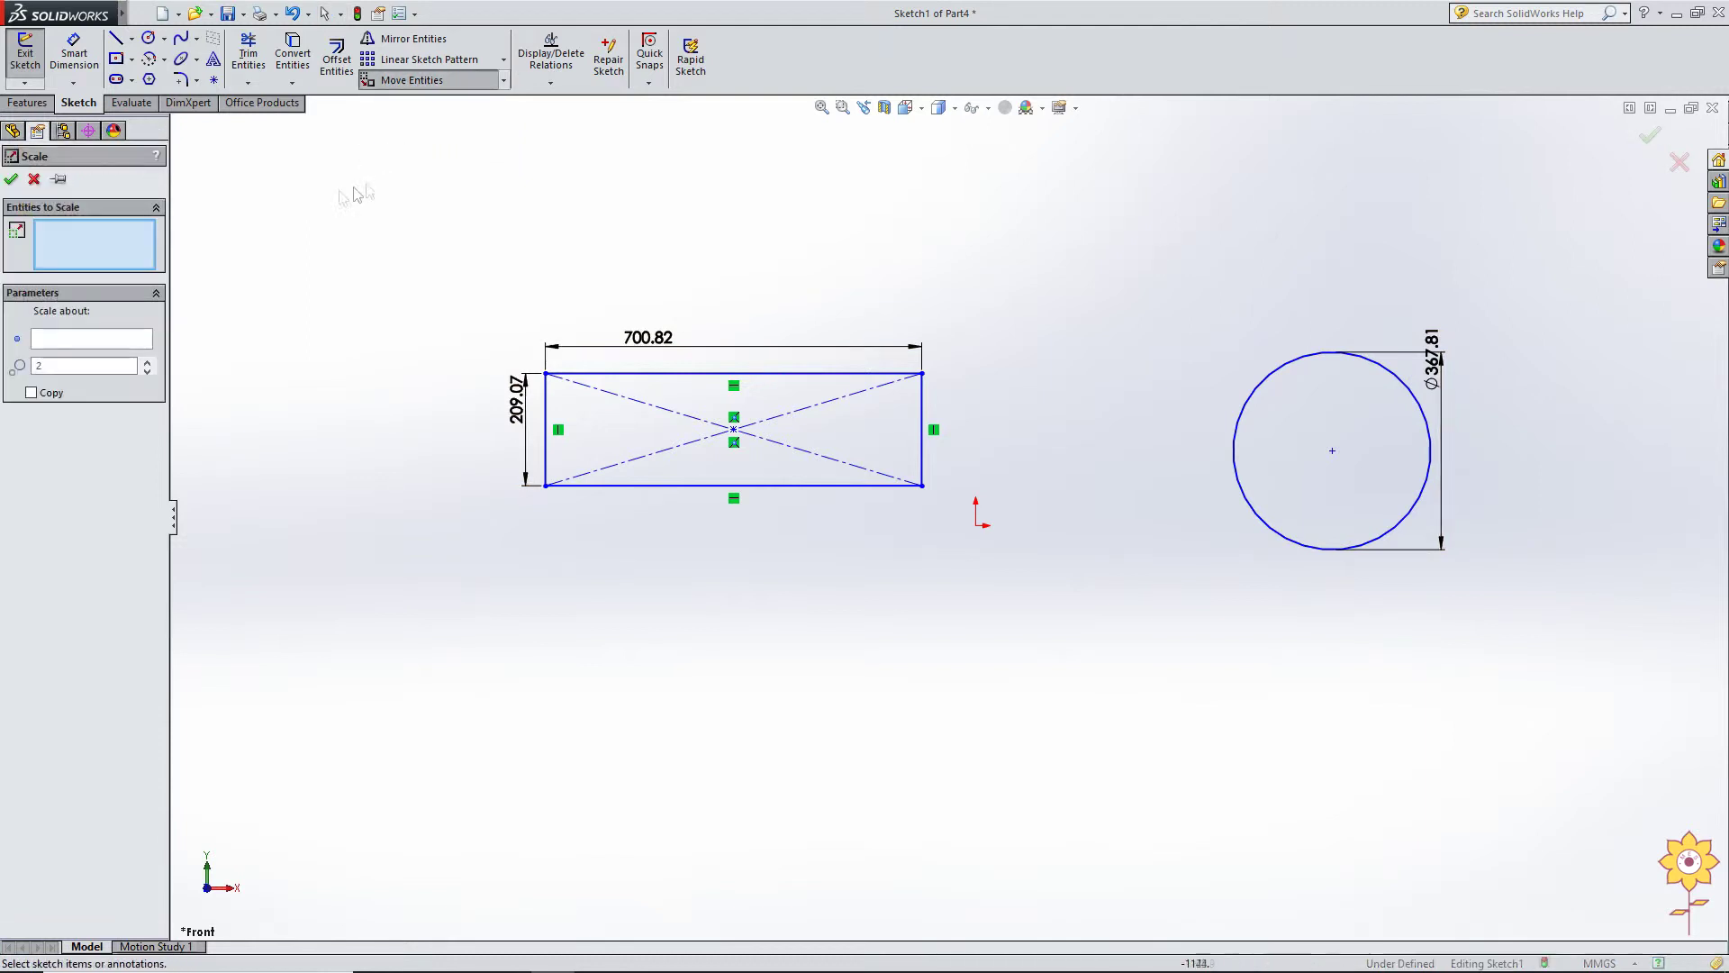
pyautogui.moveTo(299, 202); pyautogui.dragTo(990, 652)
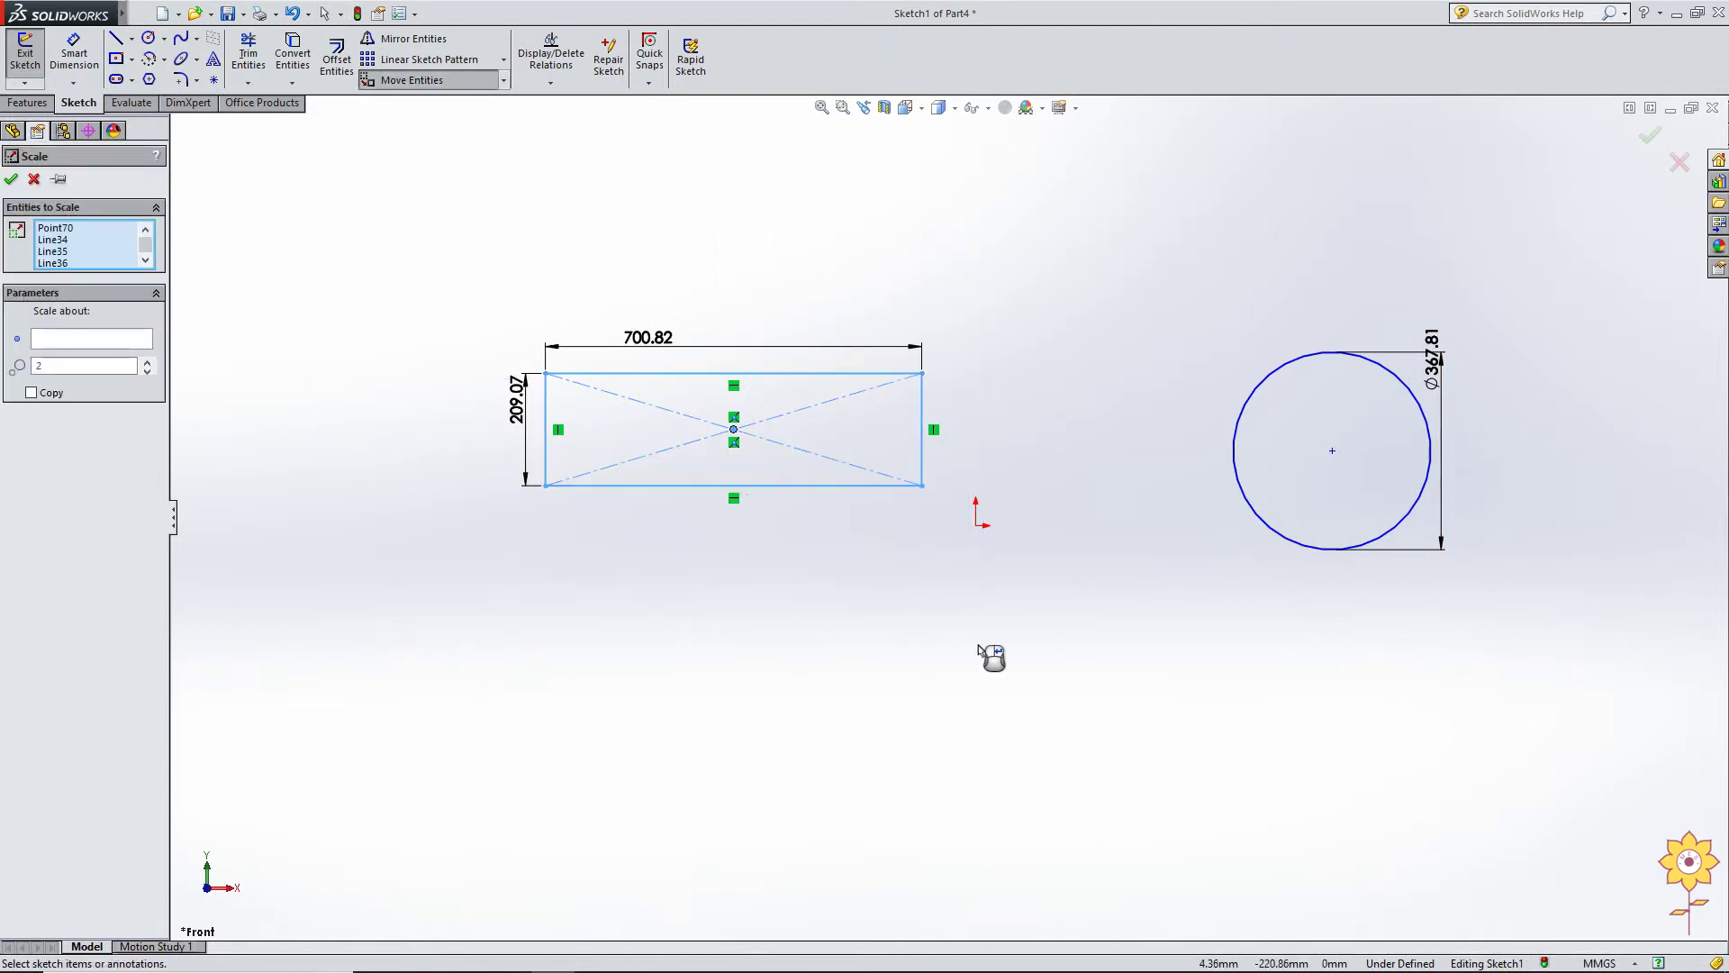
pyautogui.click(62, 336)
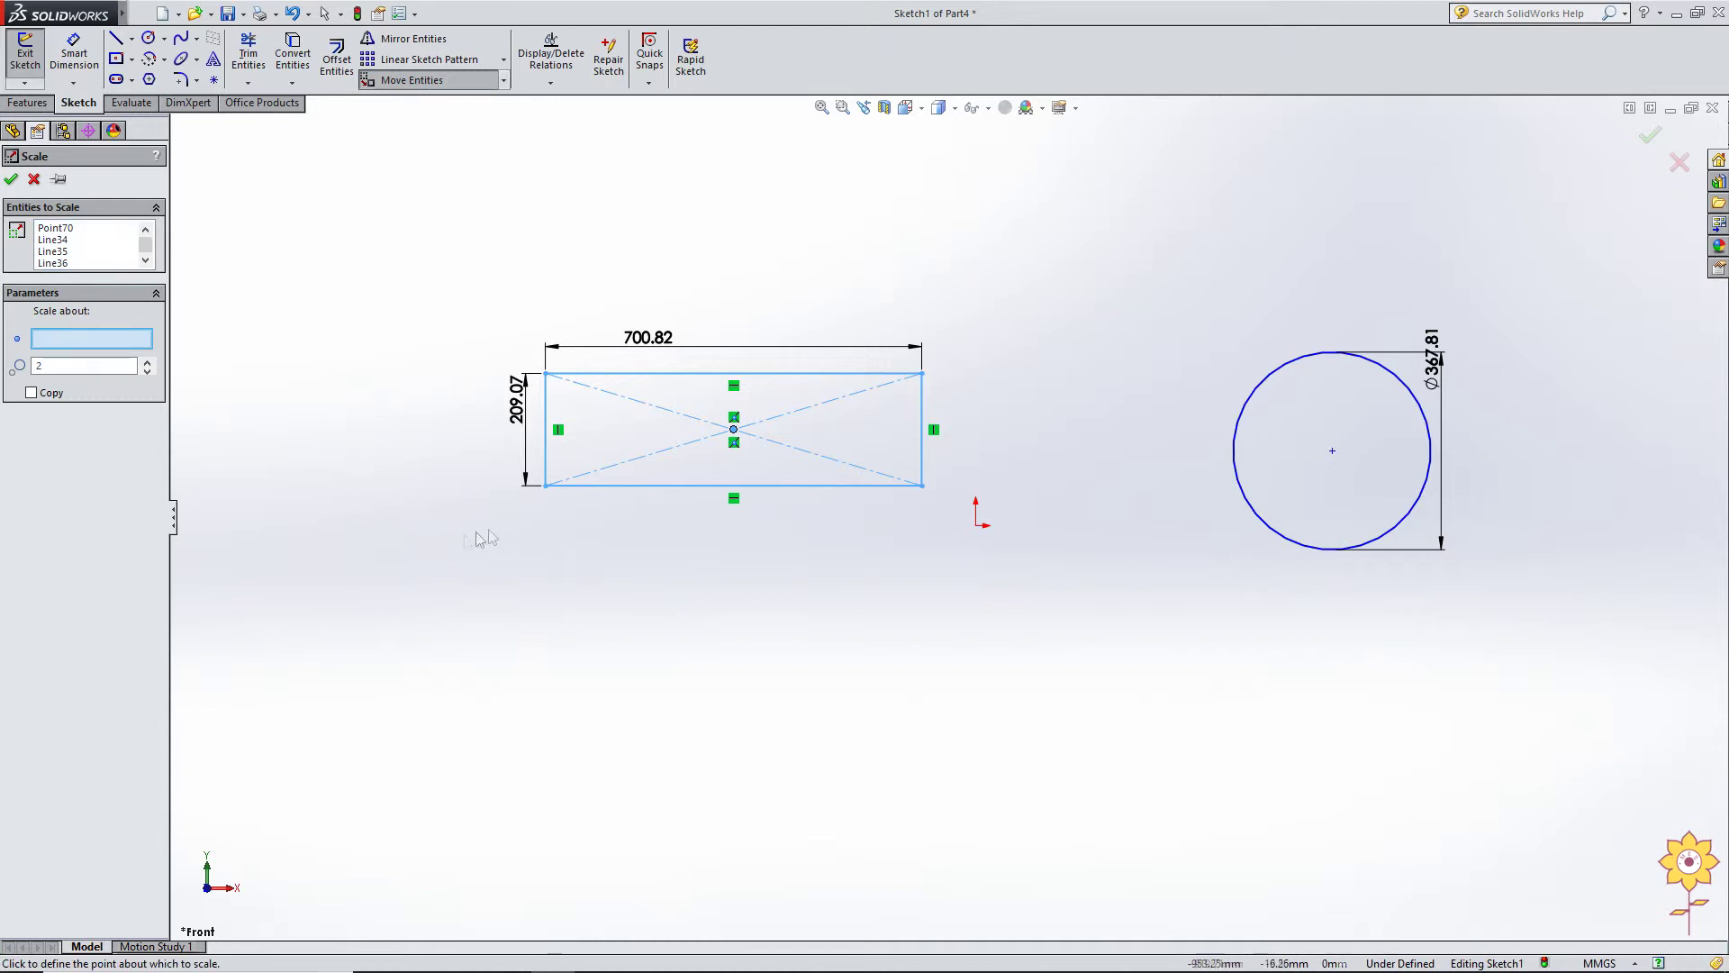
pyautogui.click(546, 483)
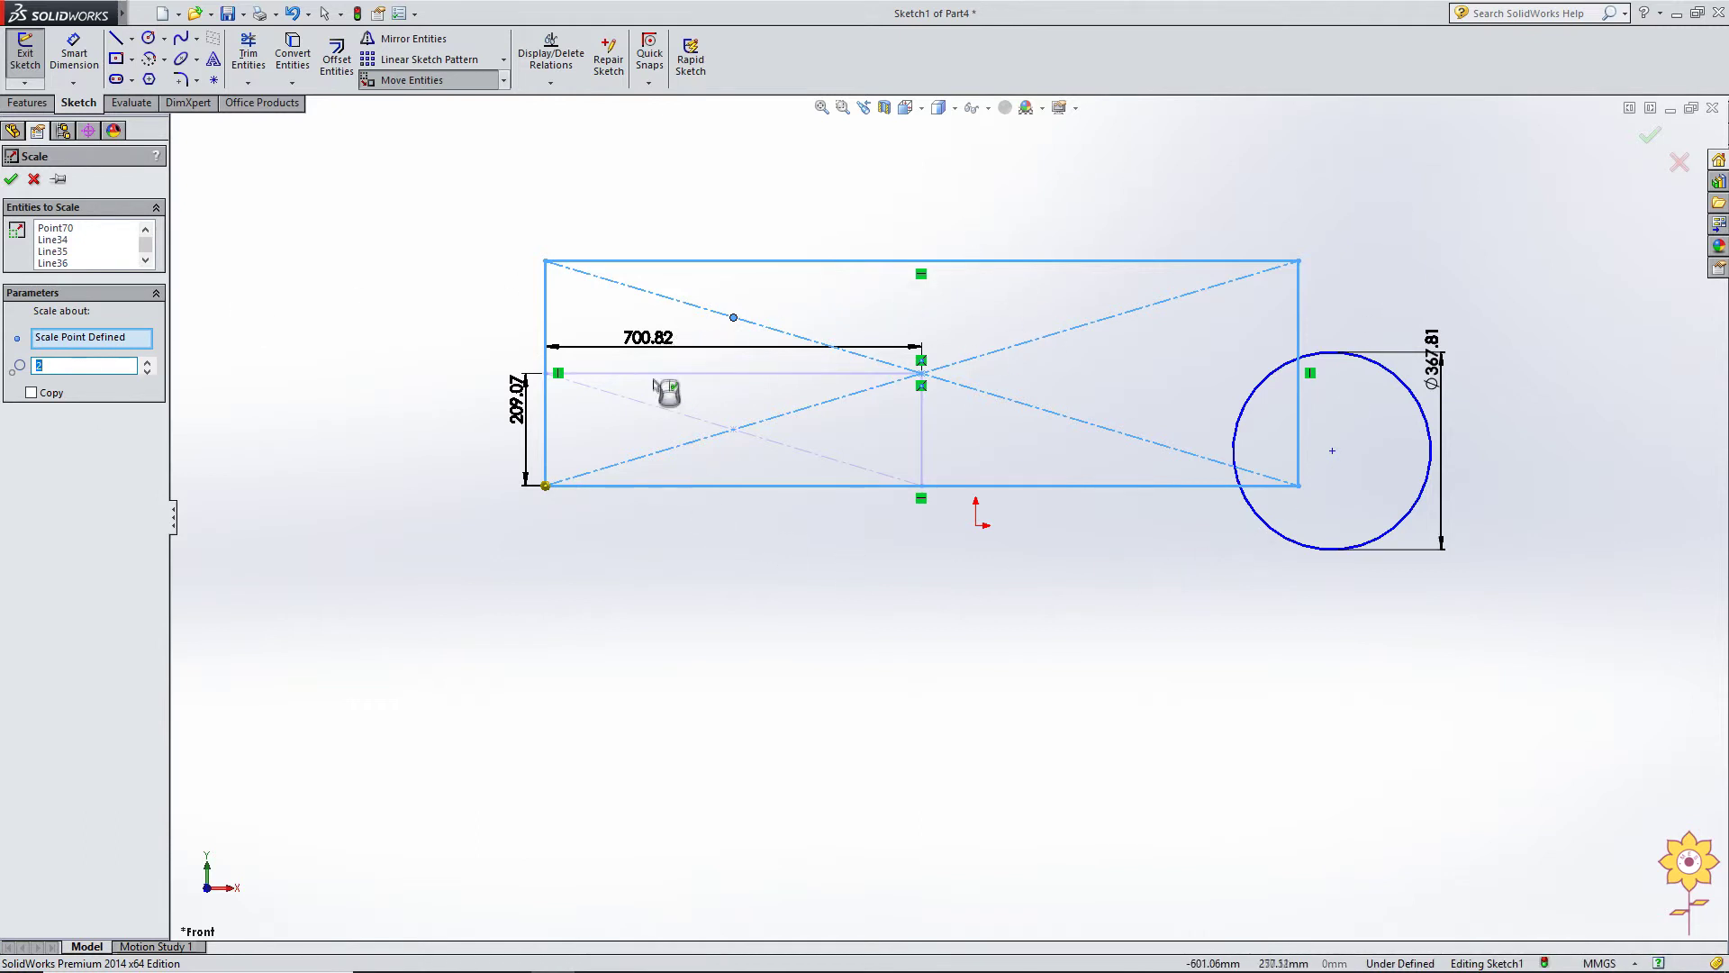
pyautogui.click(546, 413)
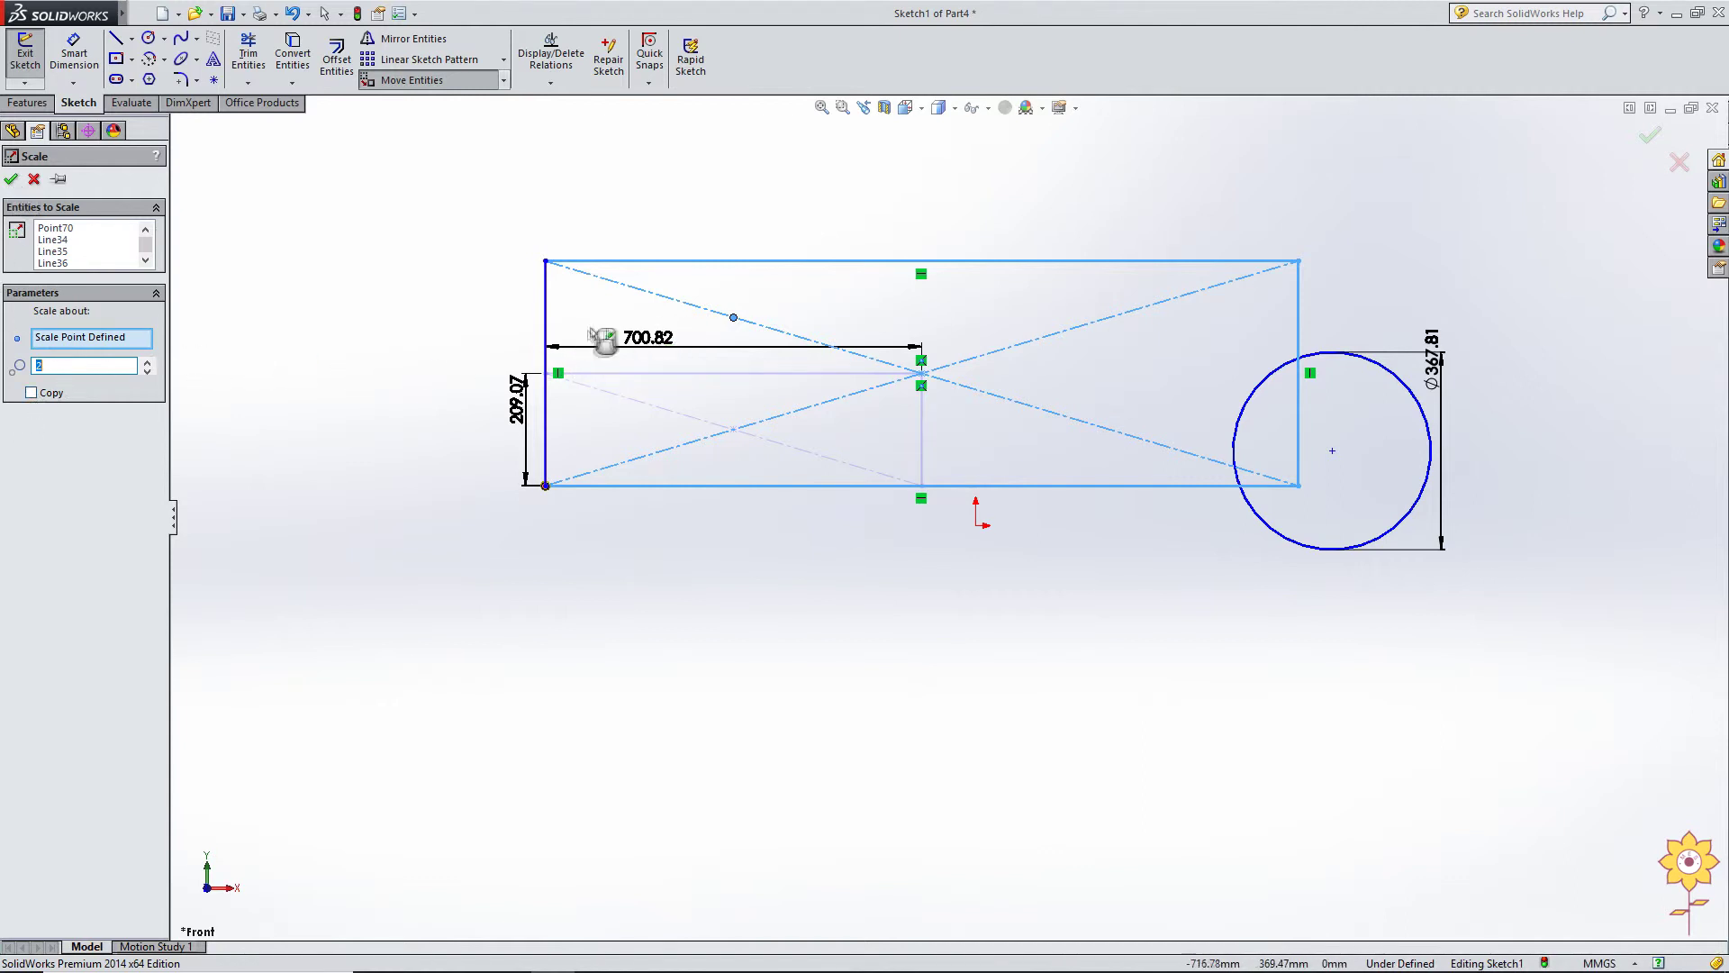
pyautogui.click(922, 373)
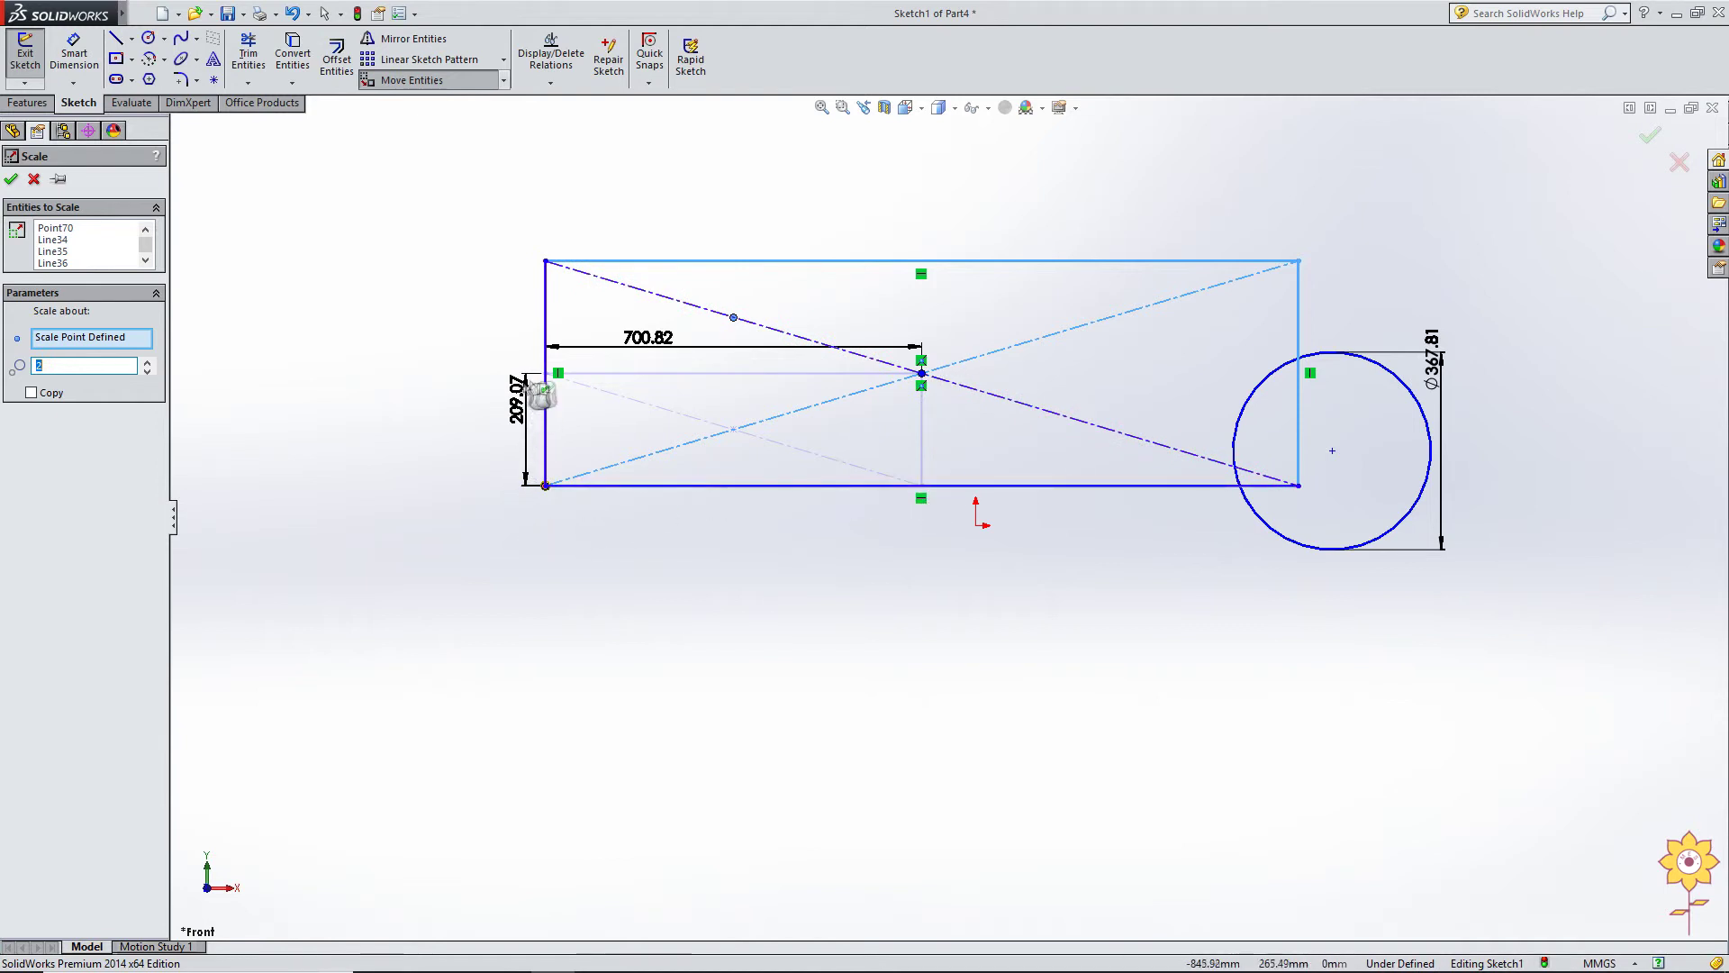
pyautogui.click(34, 396)
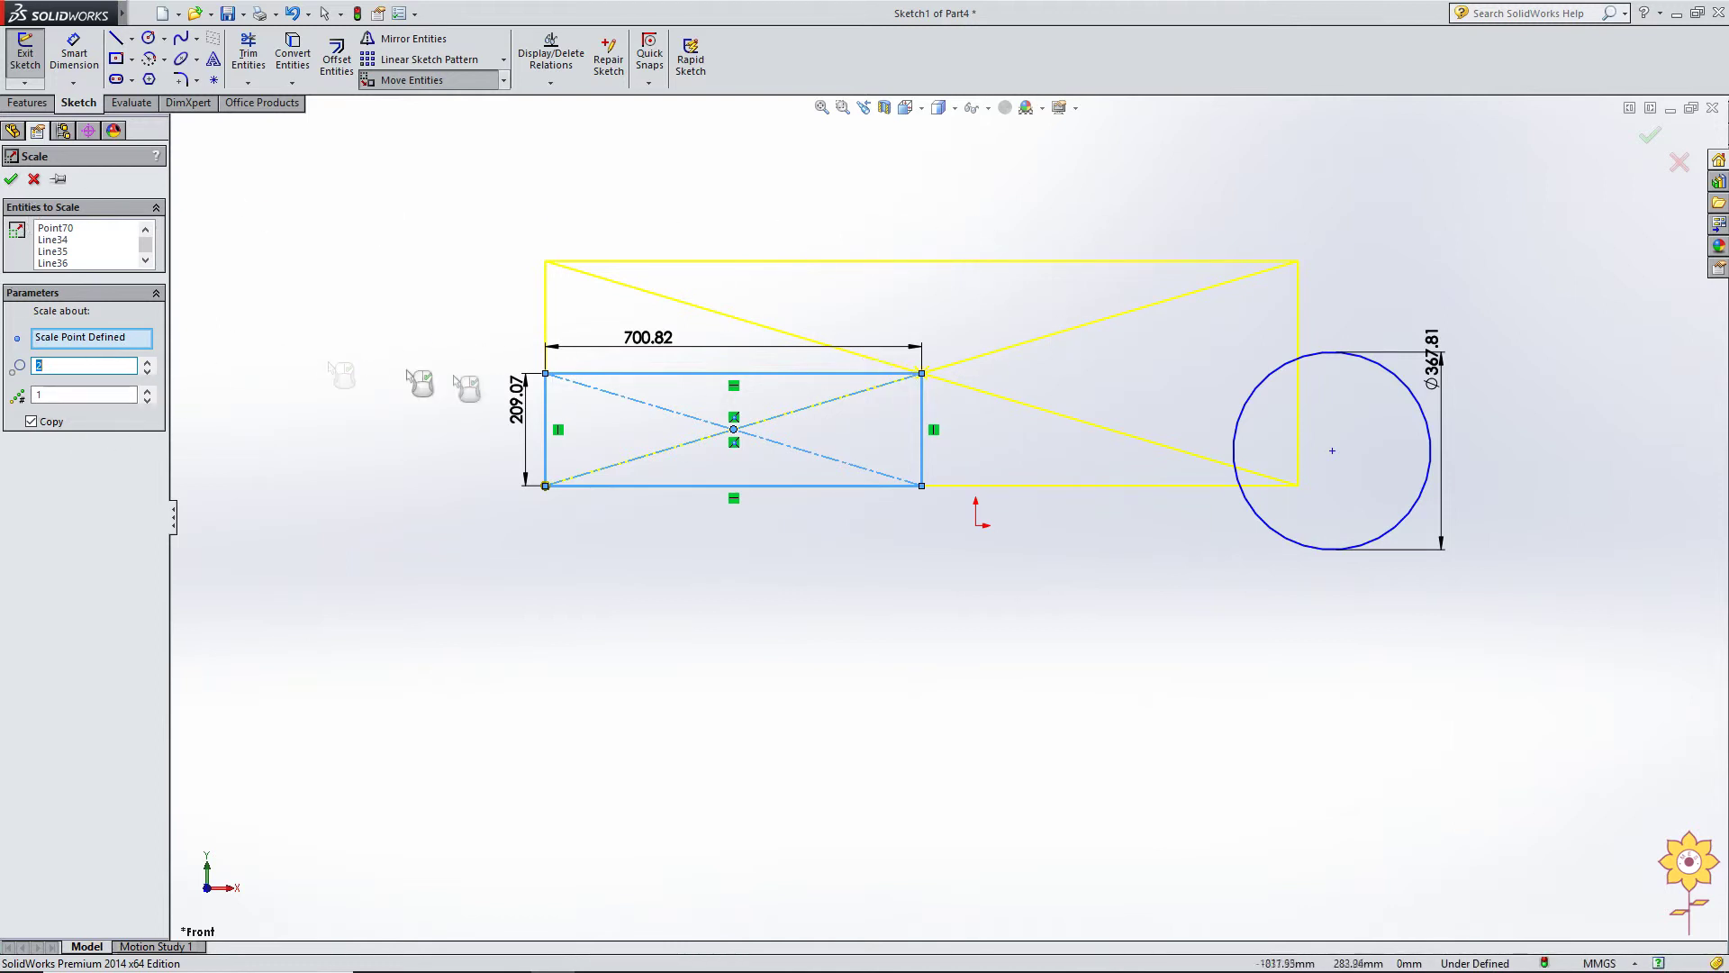
pyautogui.click(10, 179)
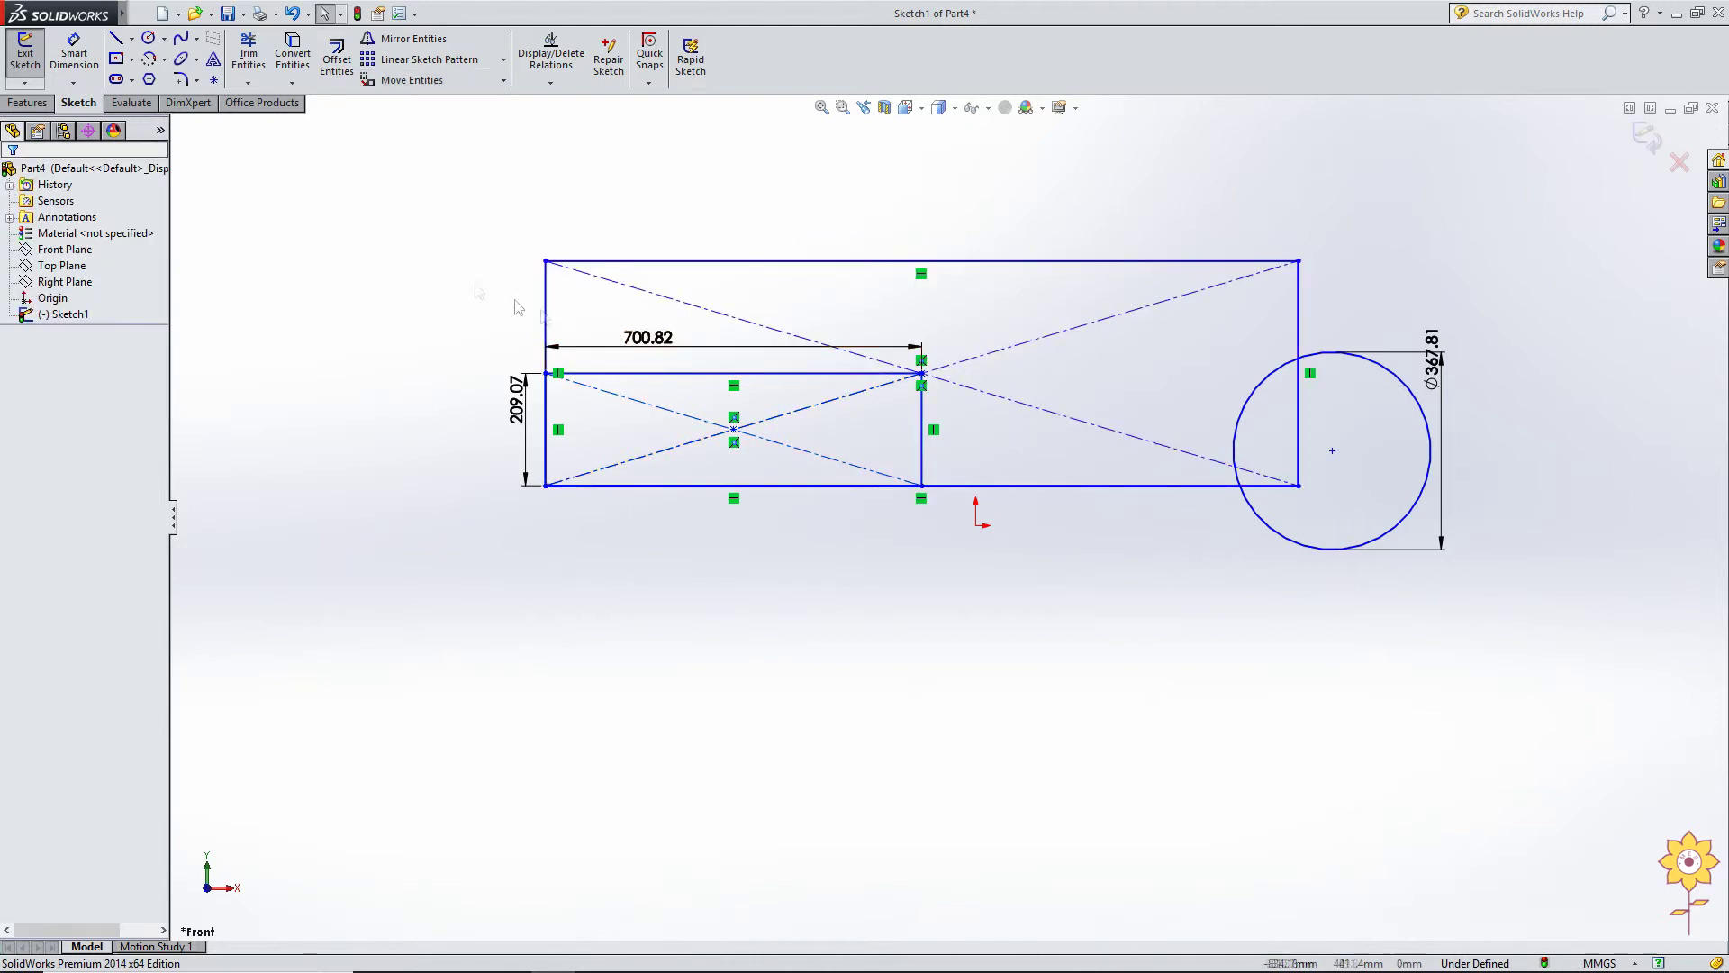
# Step: Dimension the large rectangle's top edge at 1401.64 and drag the circle below both rectangles
pyautogui.click(75, 54)
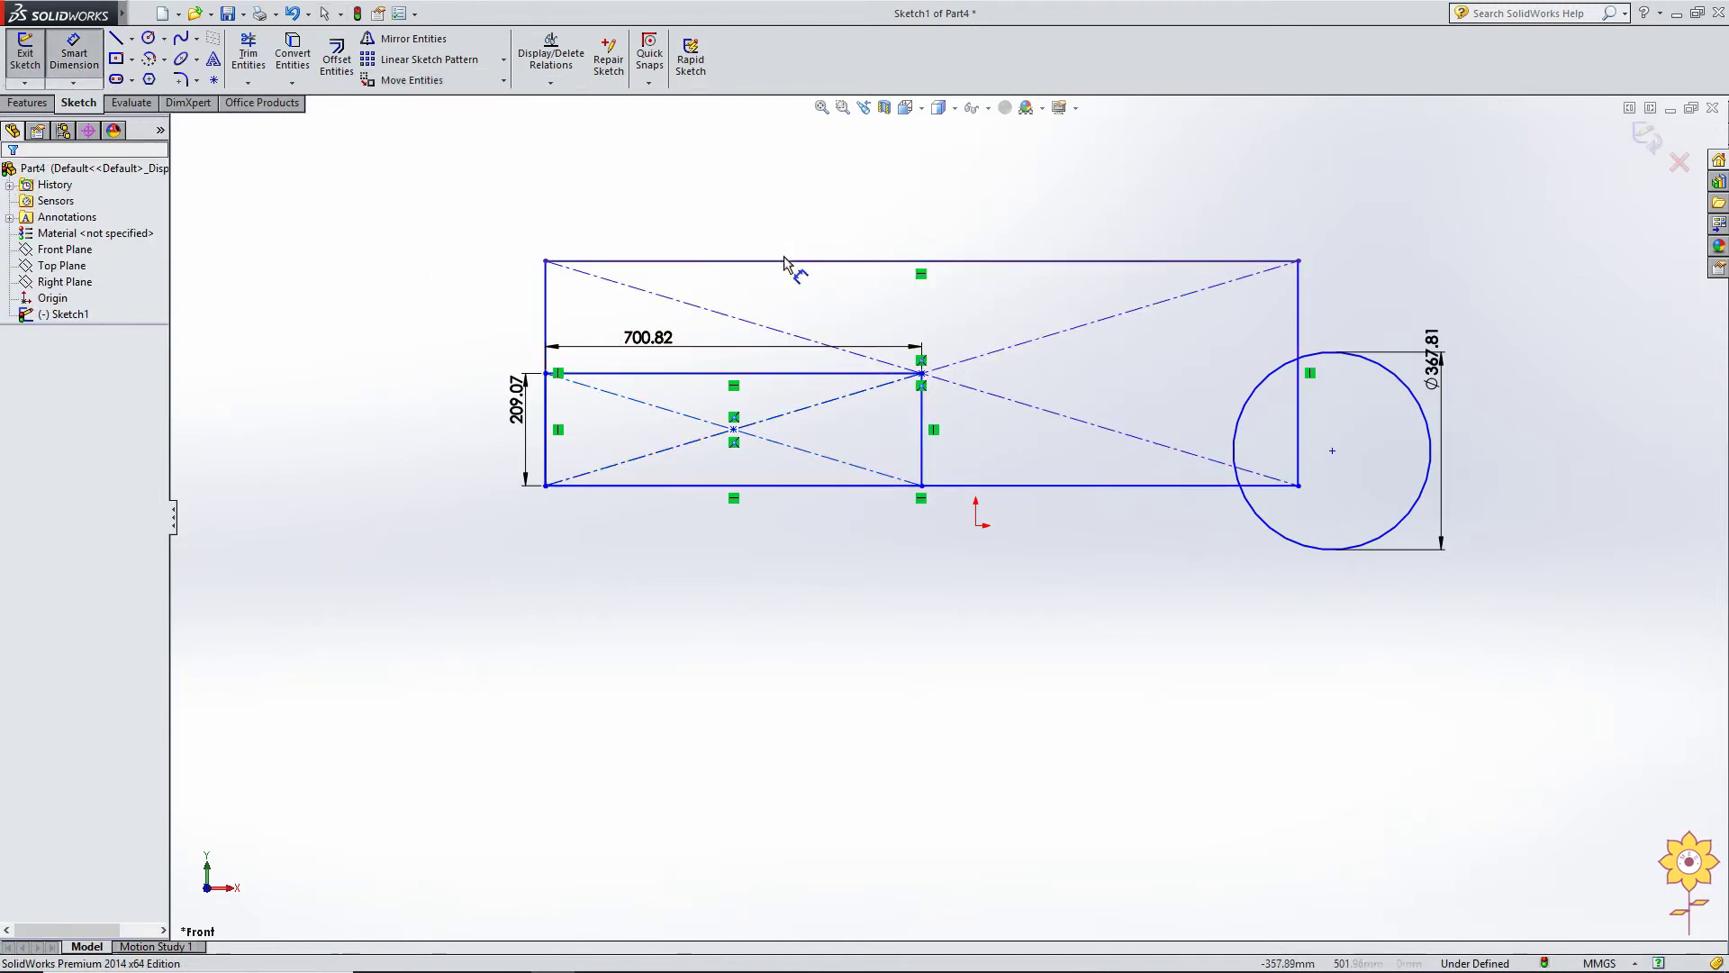
pyautogui.click(795, 261)
pyautogui.click(799, 237)
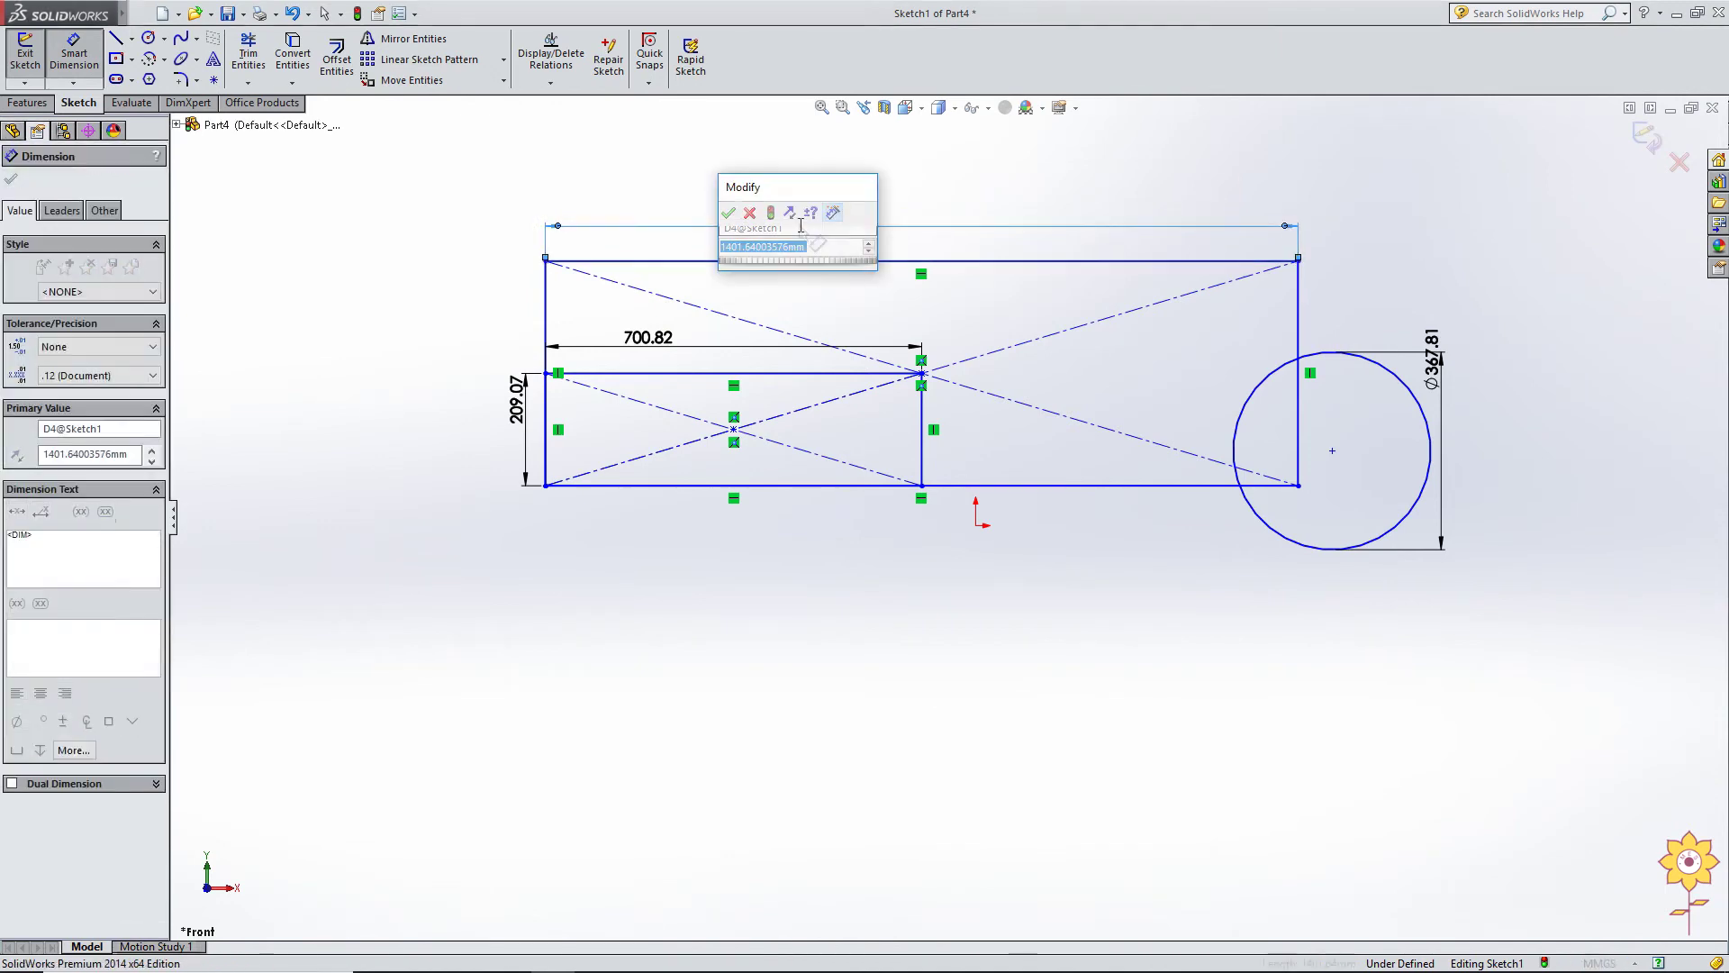
pyautogui.click(736, 209)
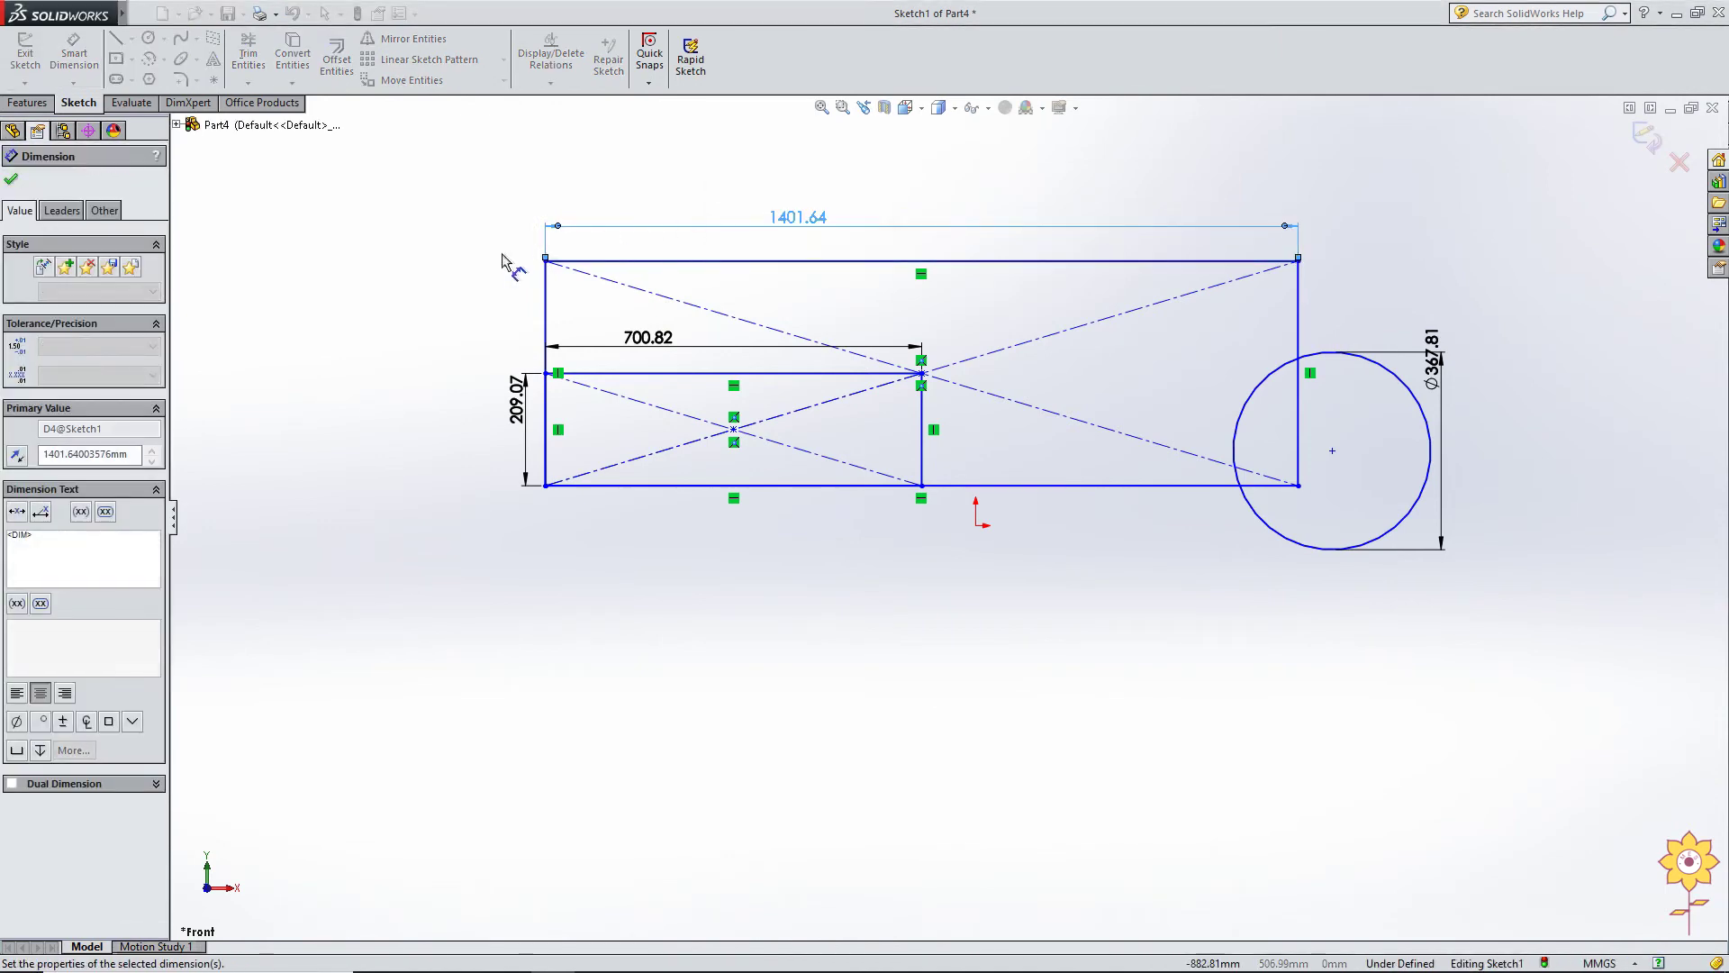
pyautogui.rightClick(508, 336)
pyautogui.click(554, 374)
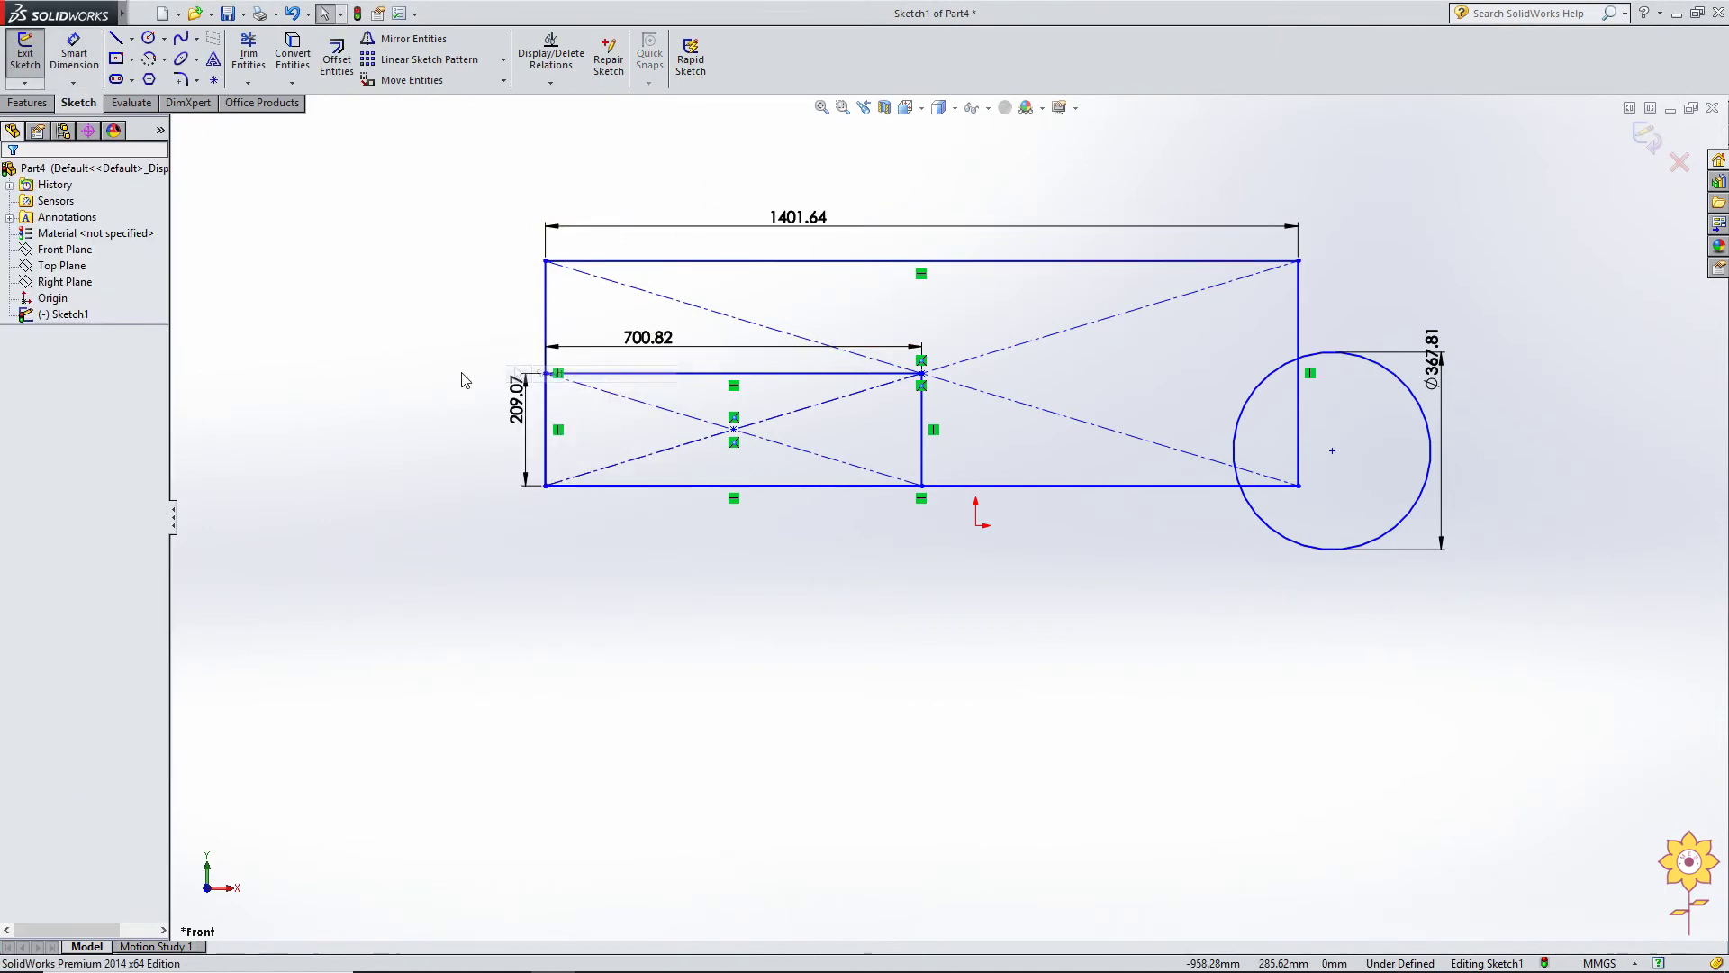
pyautogui.scroll(2, 945, 406)
pyautogui.scroll(-1, 1135, 481)
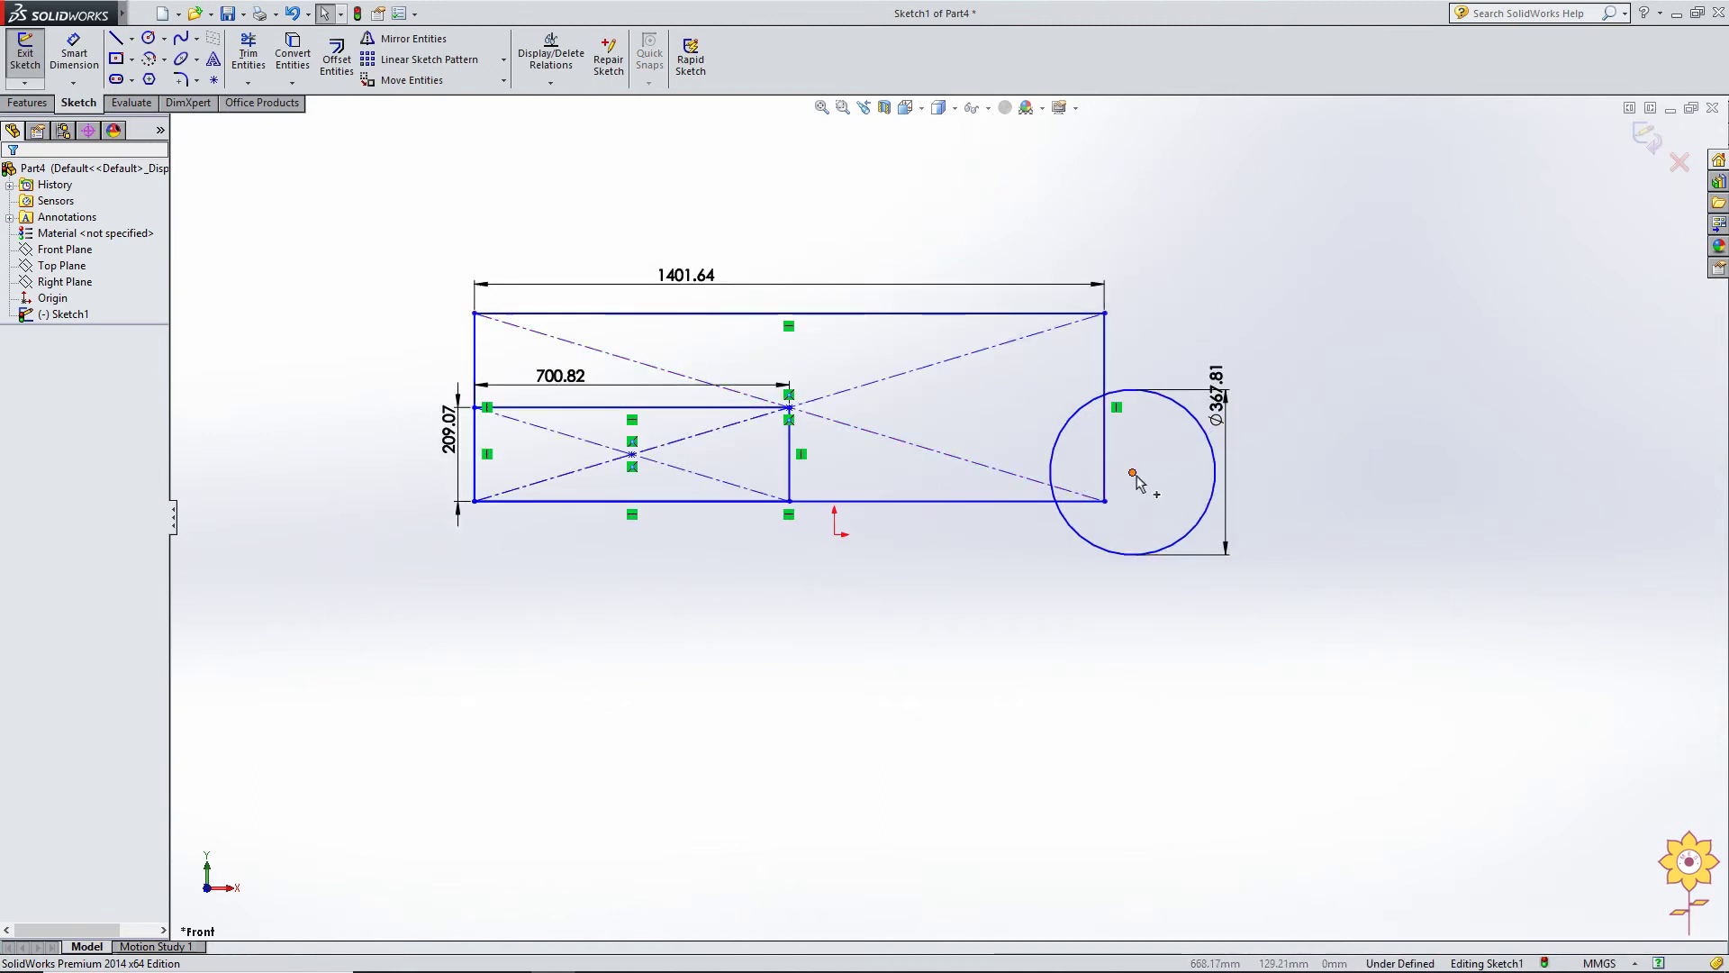
pyautogui.moveTo(1135, 482); pyautogui.dragTo(720, 793)
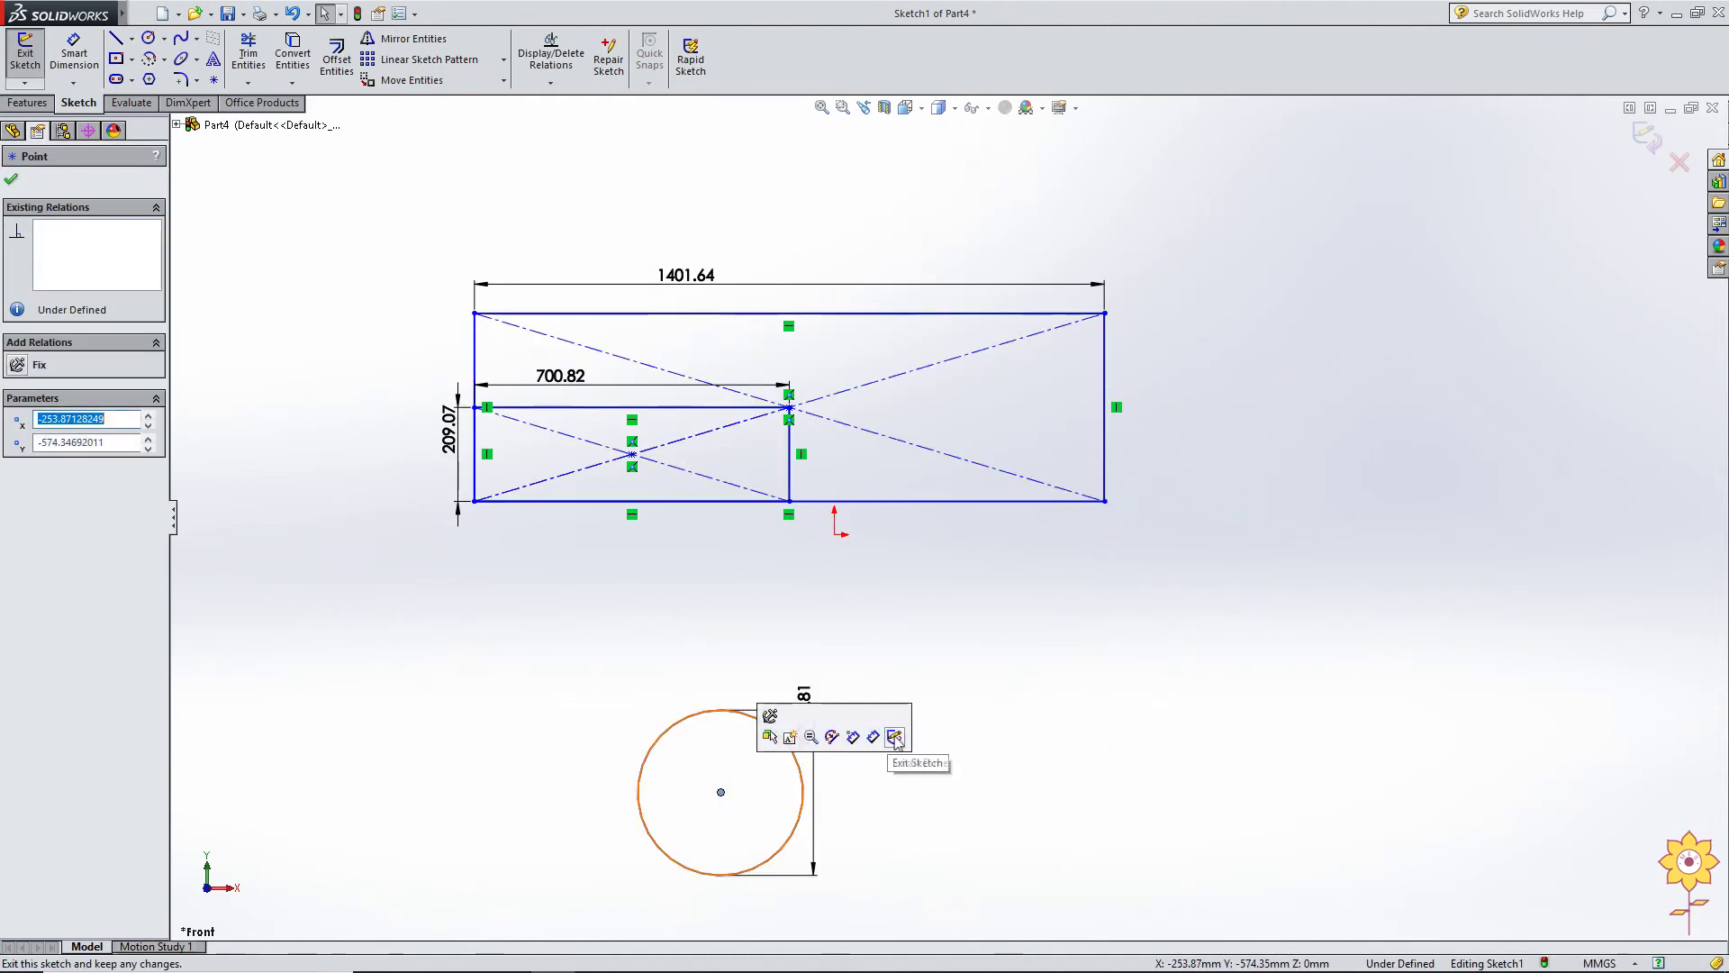
pyautogui.click(693, 490)
pyautogui.scroll(1, 693, 490)
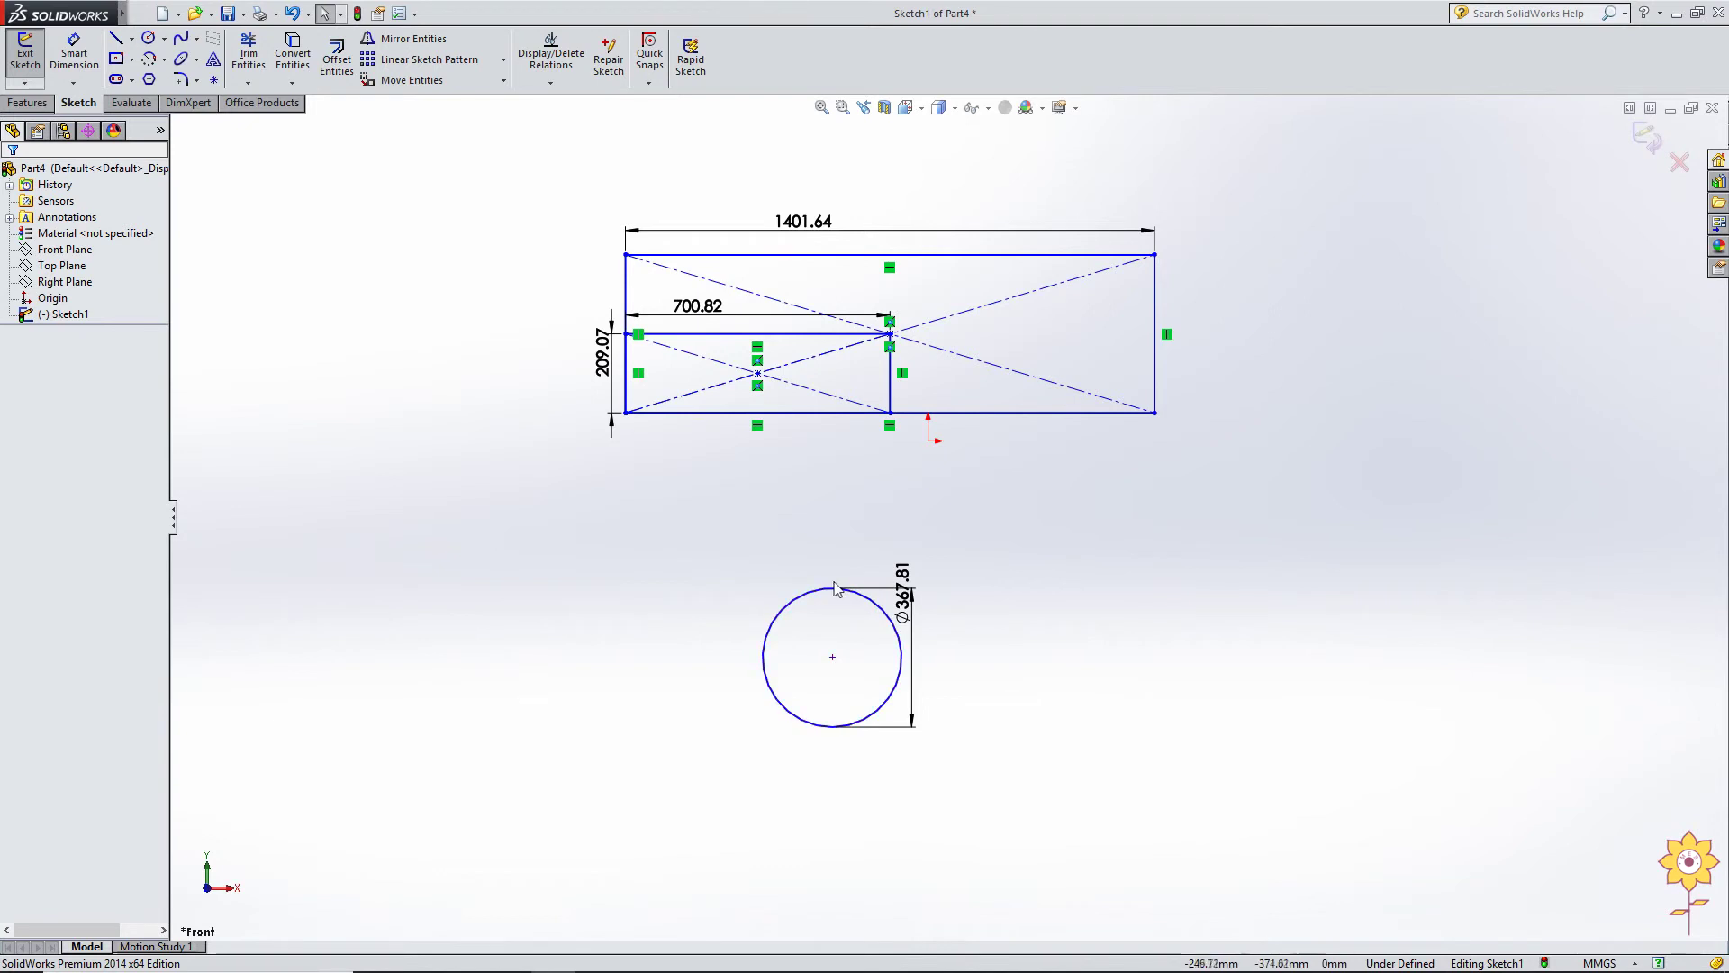
# Step: Add a copy of the 367.81 circle scaled by 2 about its centre, keeping the original
pyautogui.click(506, 83)
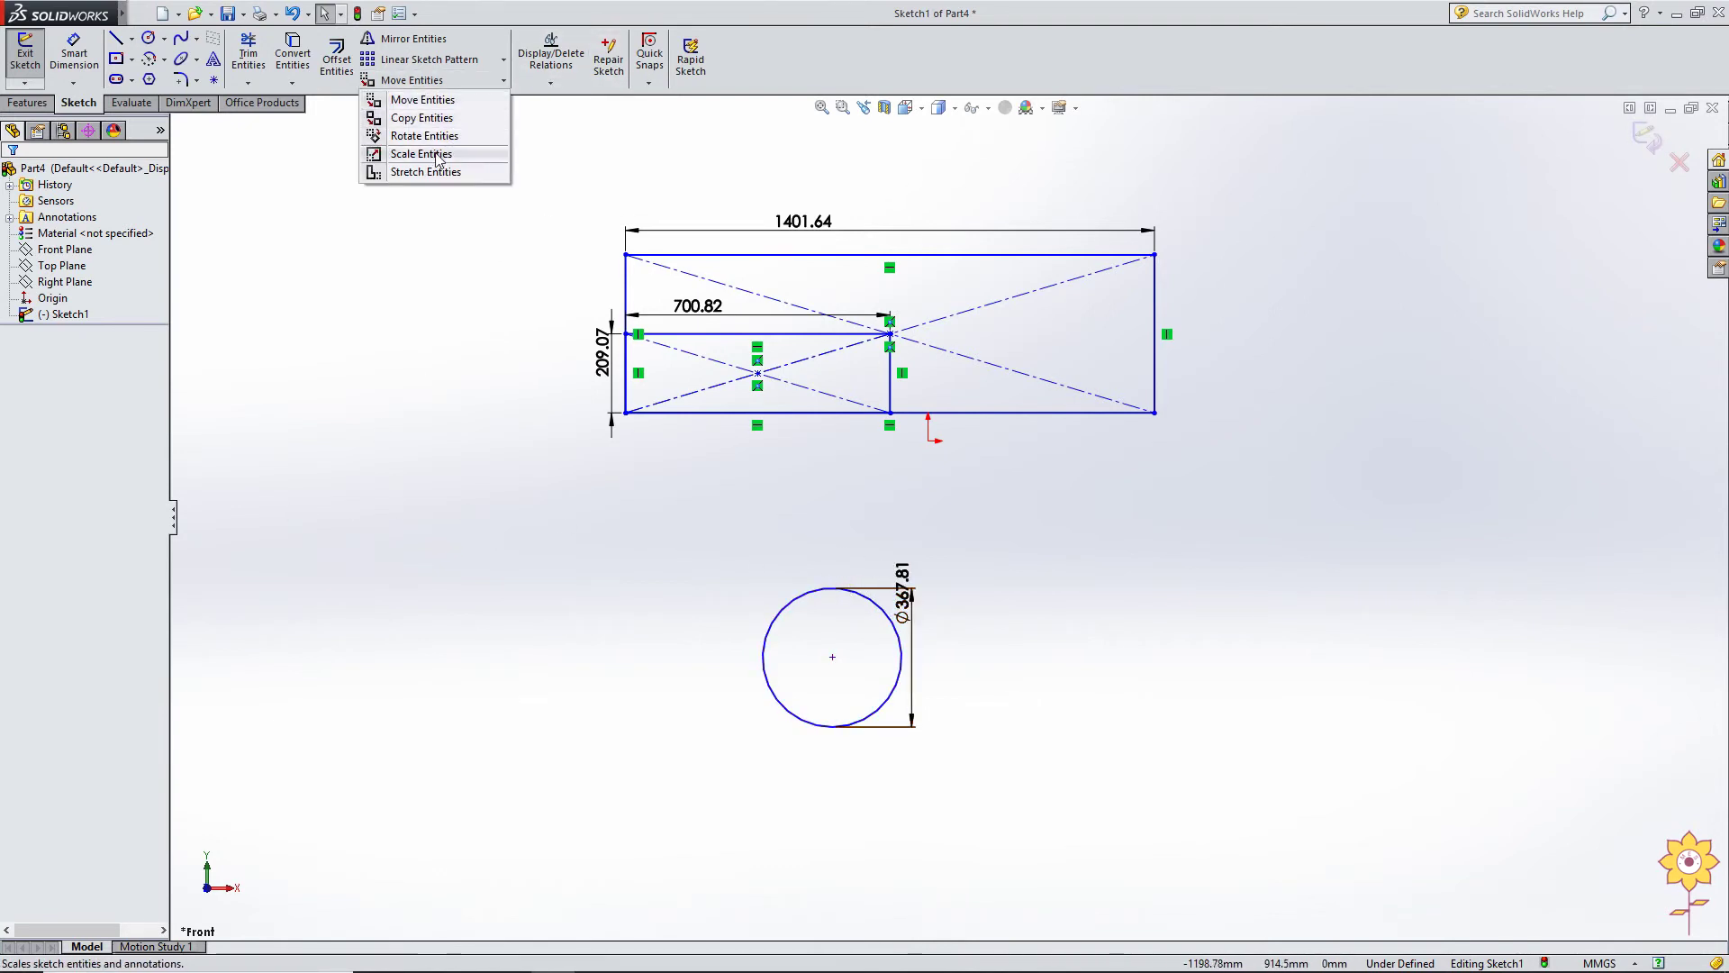
pyautogui.click(439, 160)
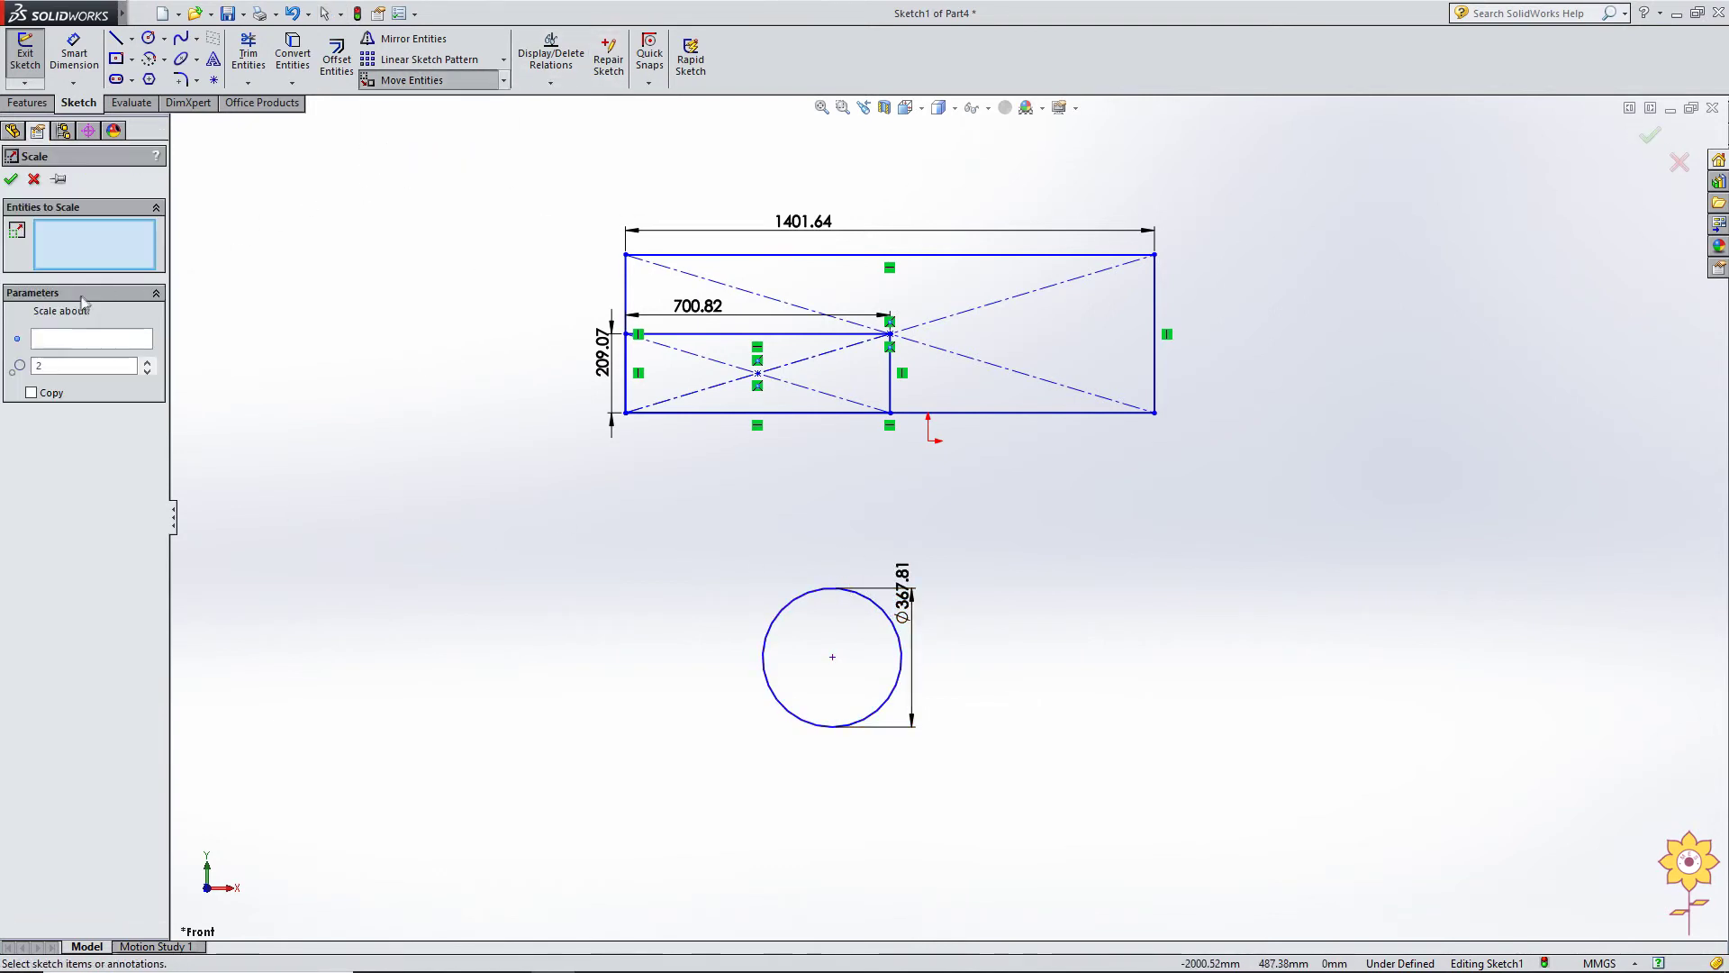
pyautogui.click(790, 612)
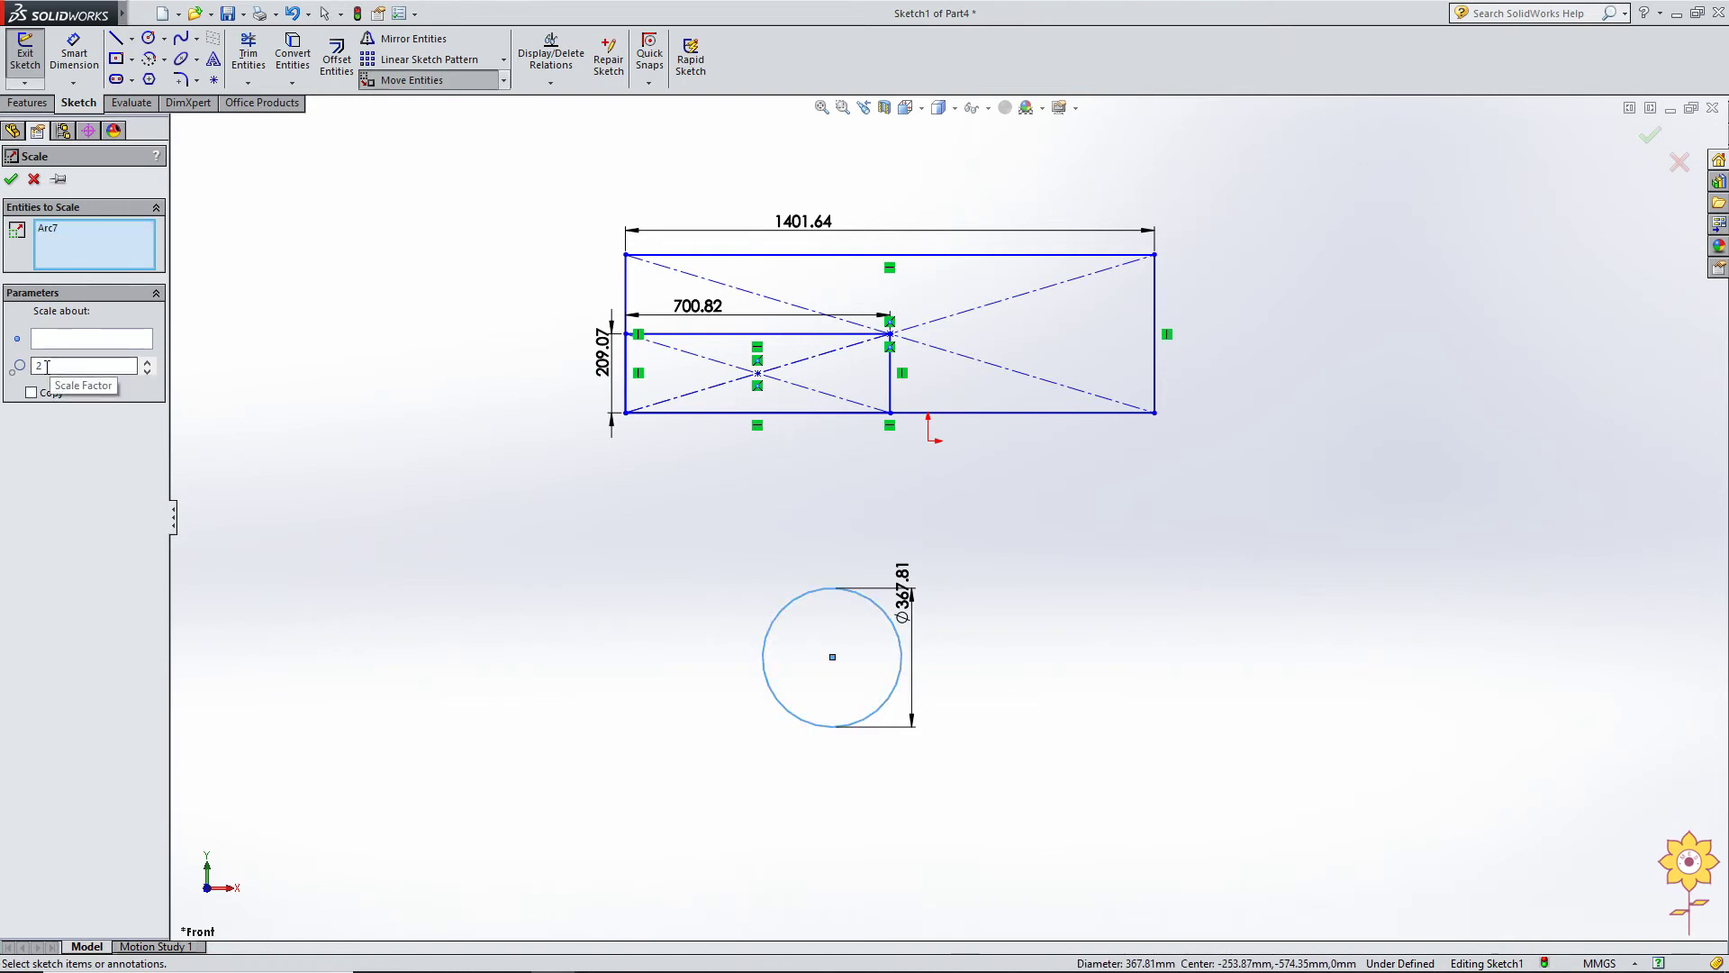
pyautogui.click(70, 342)
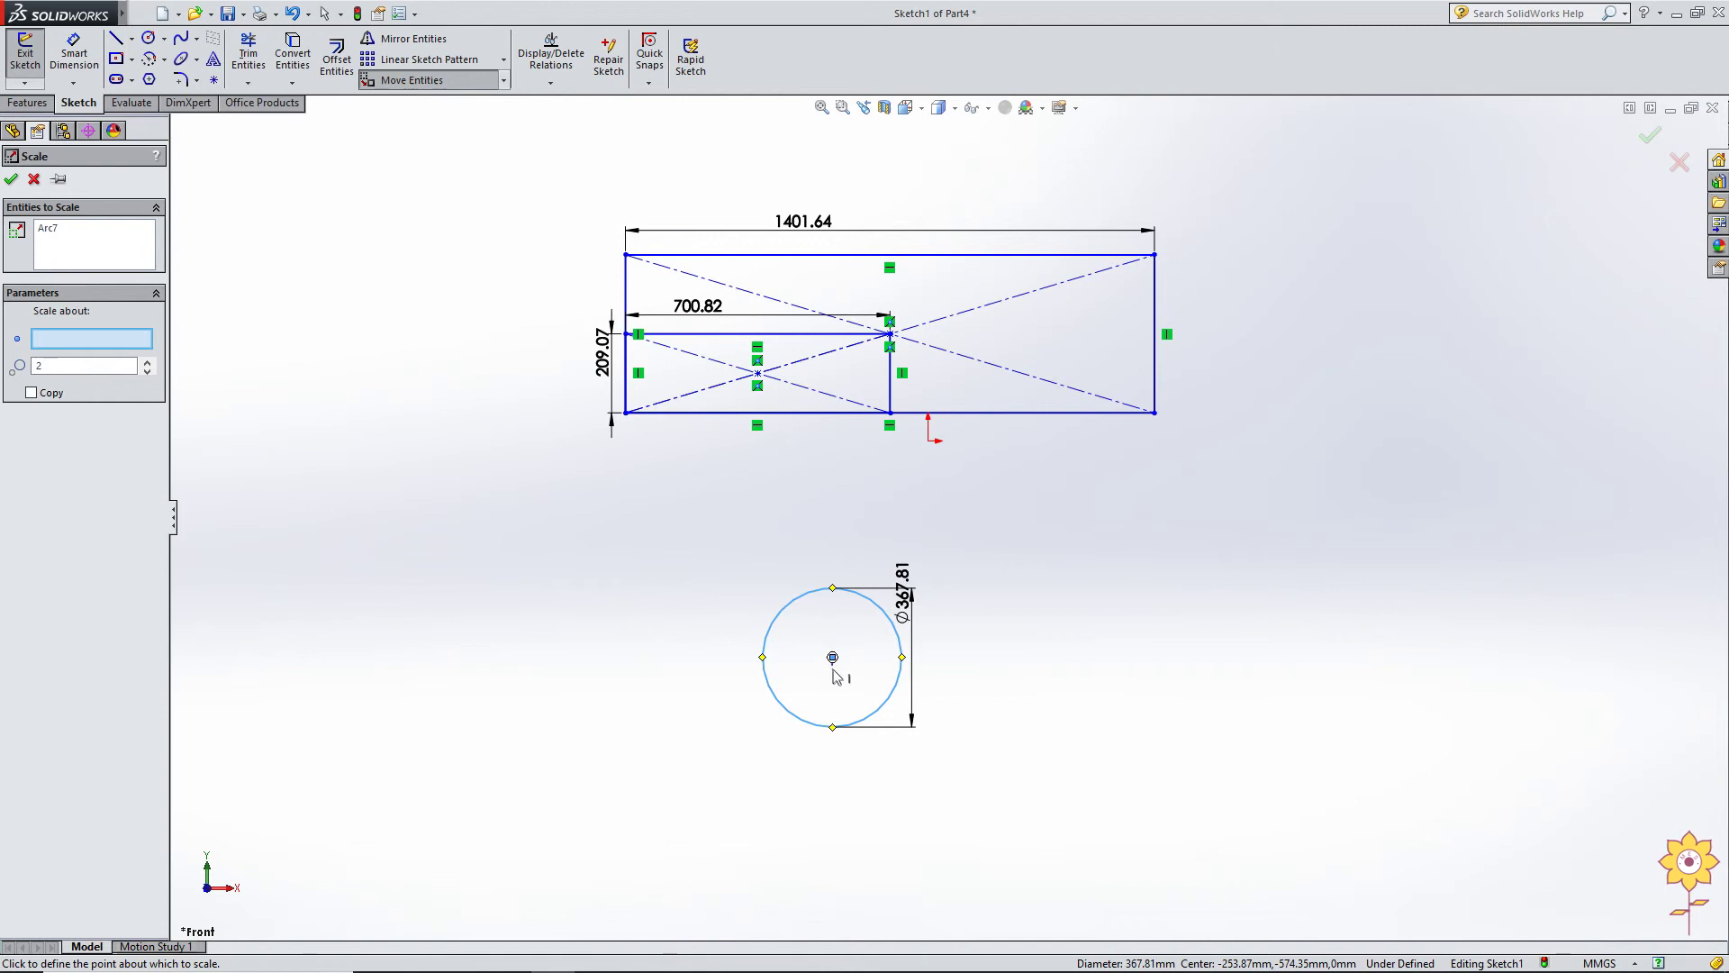
pyautogui.click(833, 659)
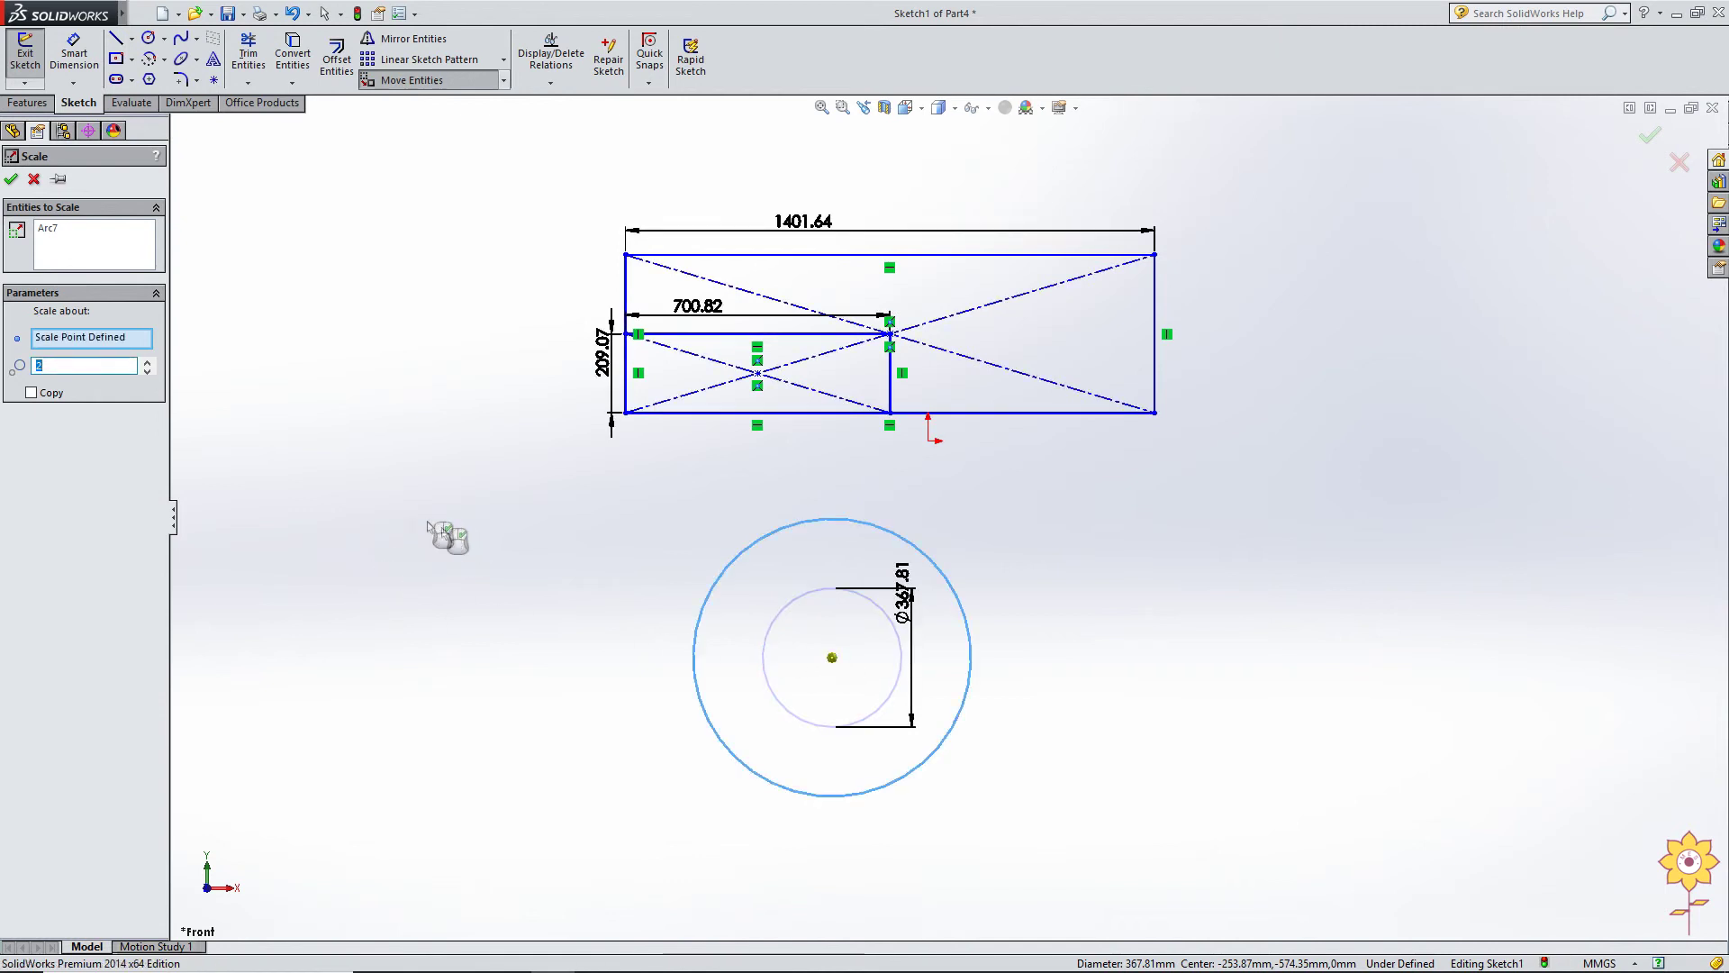
pyautogui.click(32, 393)
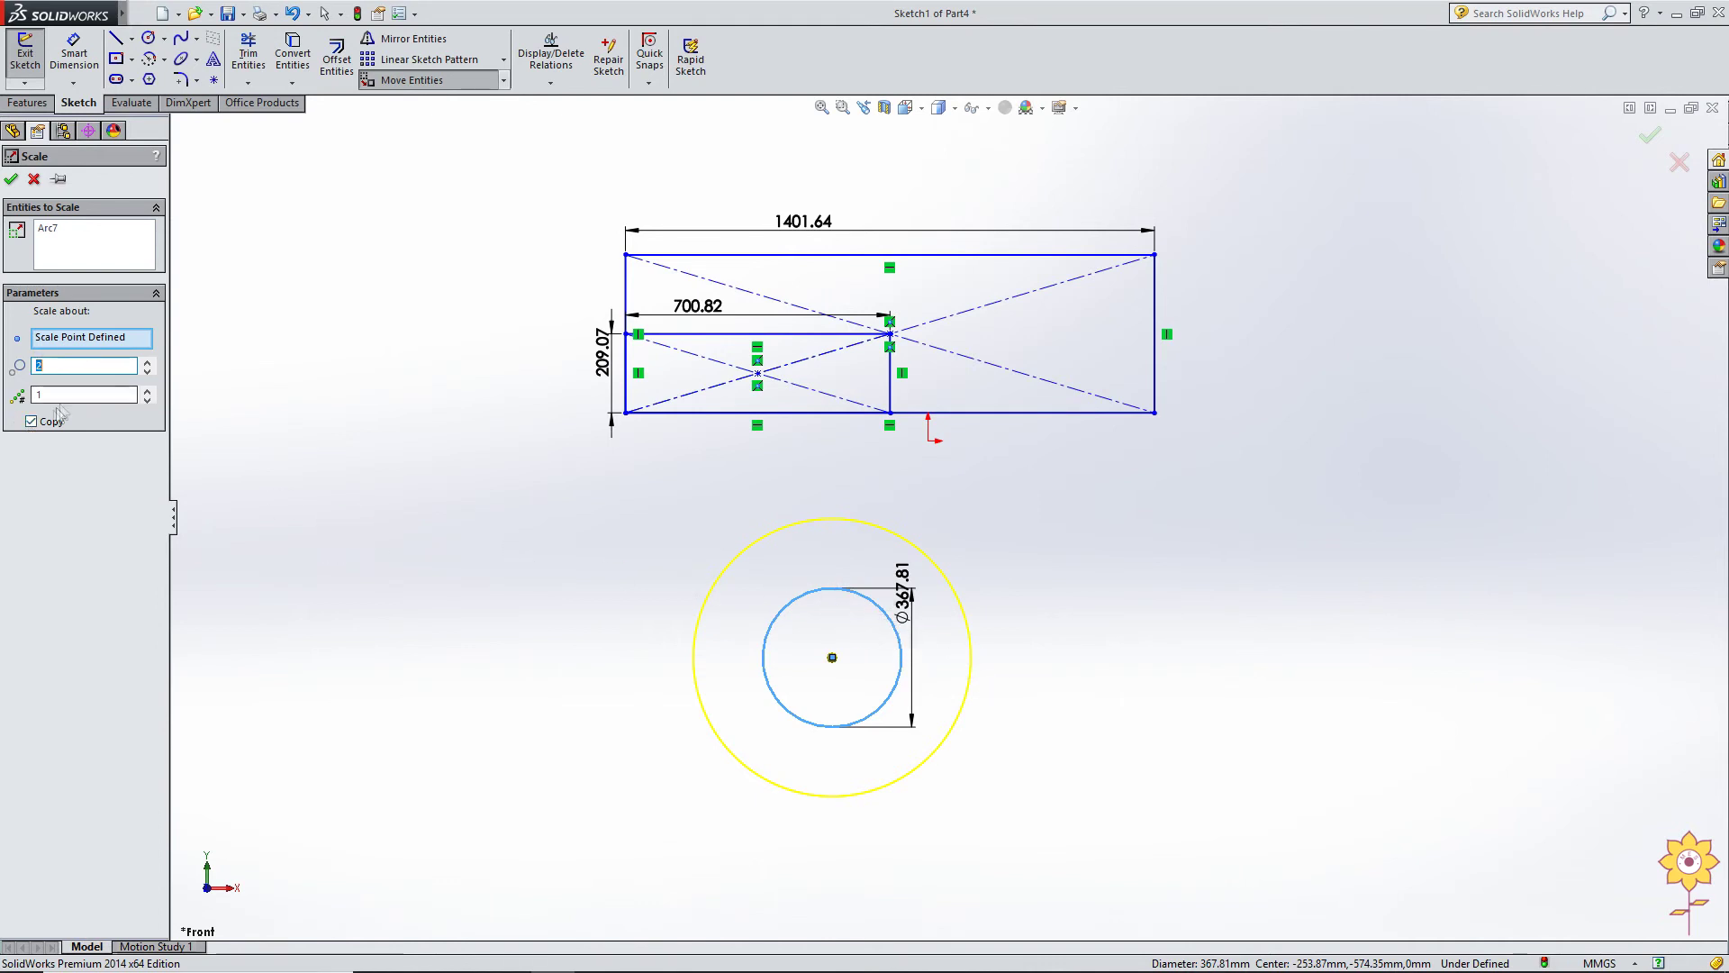
pyautogui.click(10, 179)
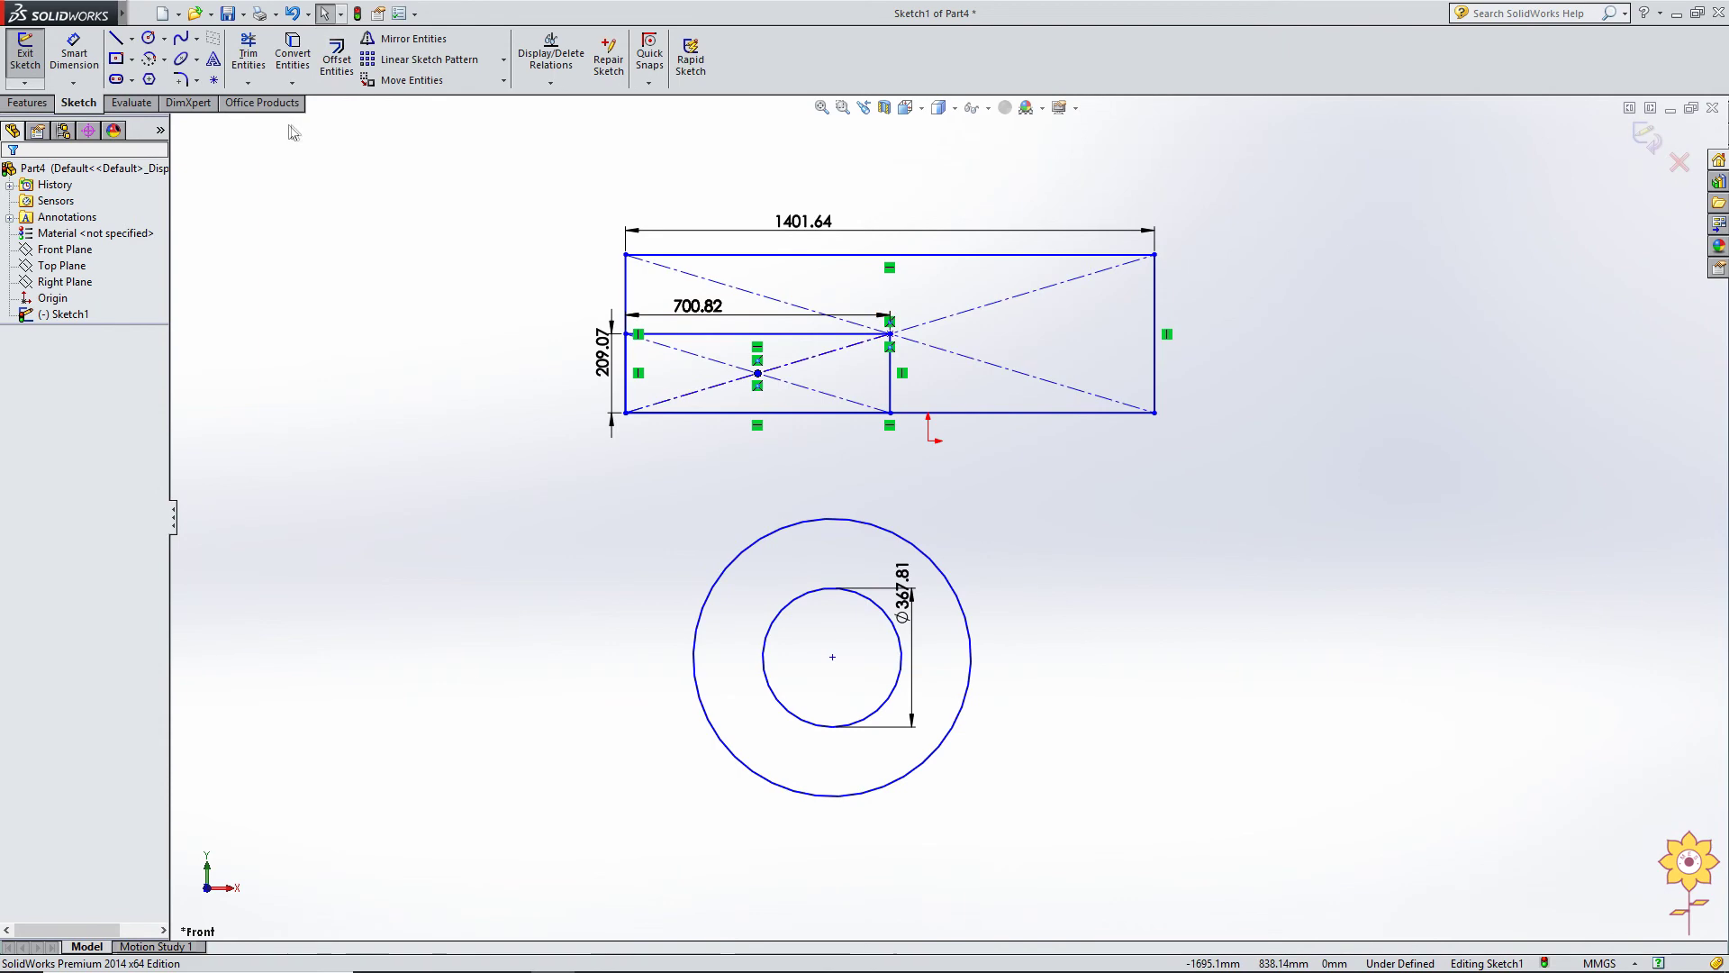
pyautogui.press('f')
# Step: Box-select the concentric circles in the sketch
pyautogui.click(503, 79)
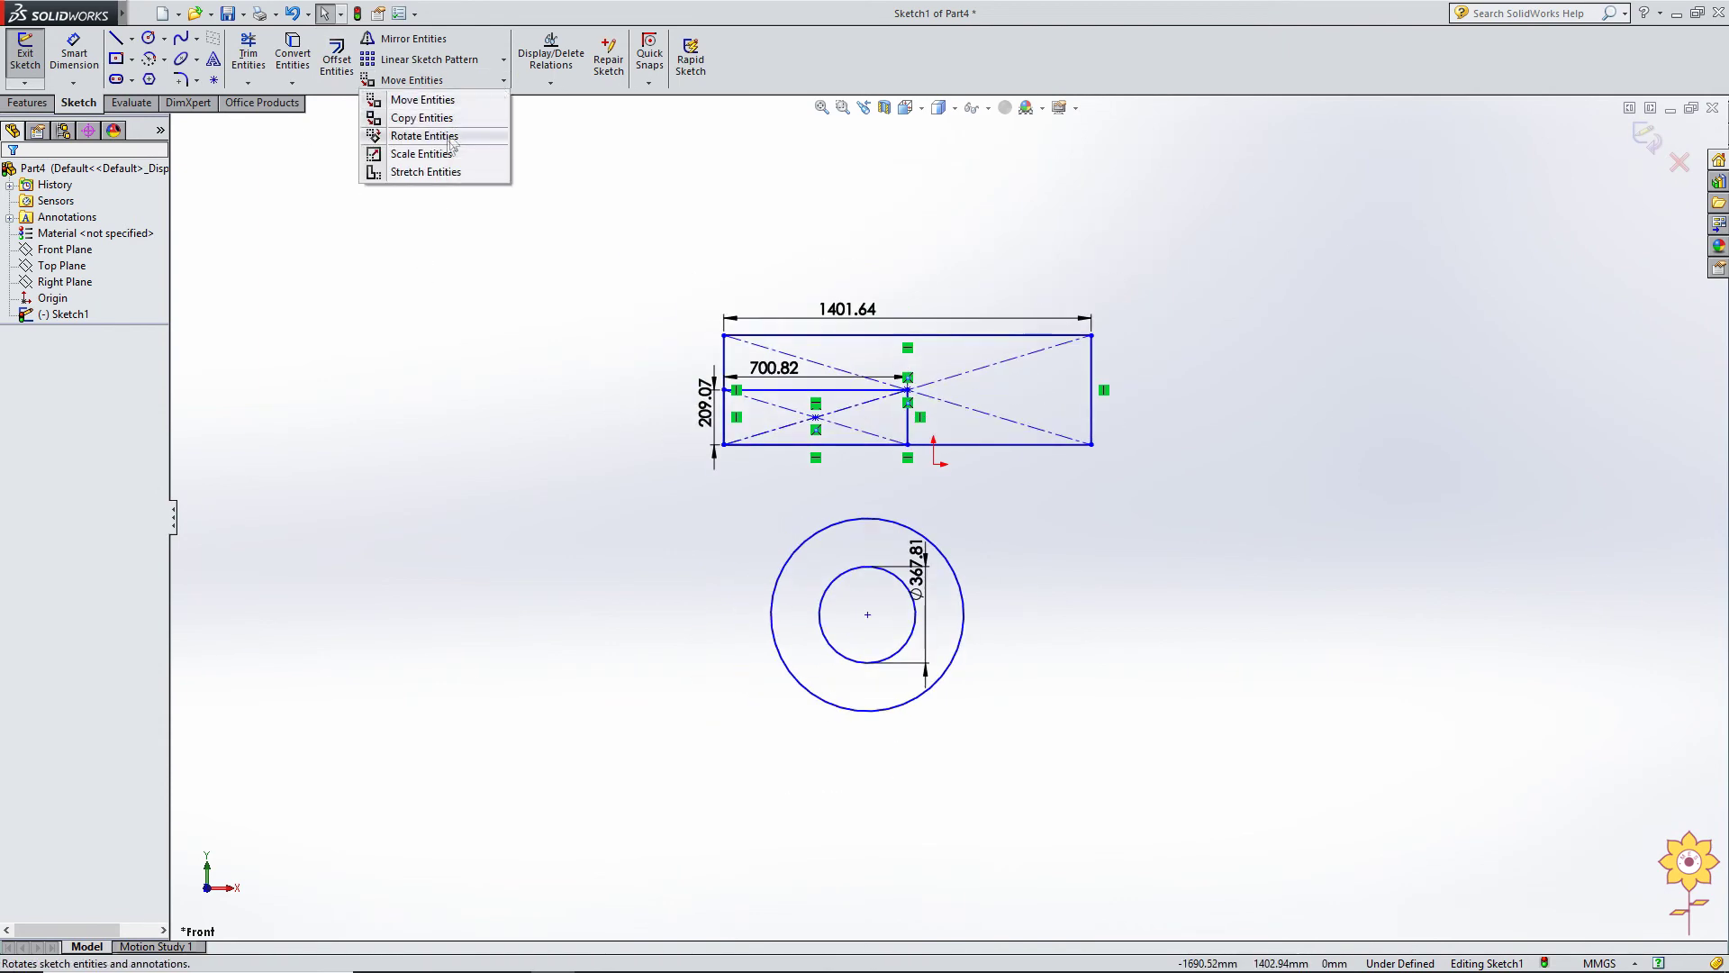
pyautogui.click(560, 443)
pyautogui.scroll(2, 1042, 405)
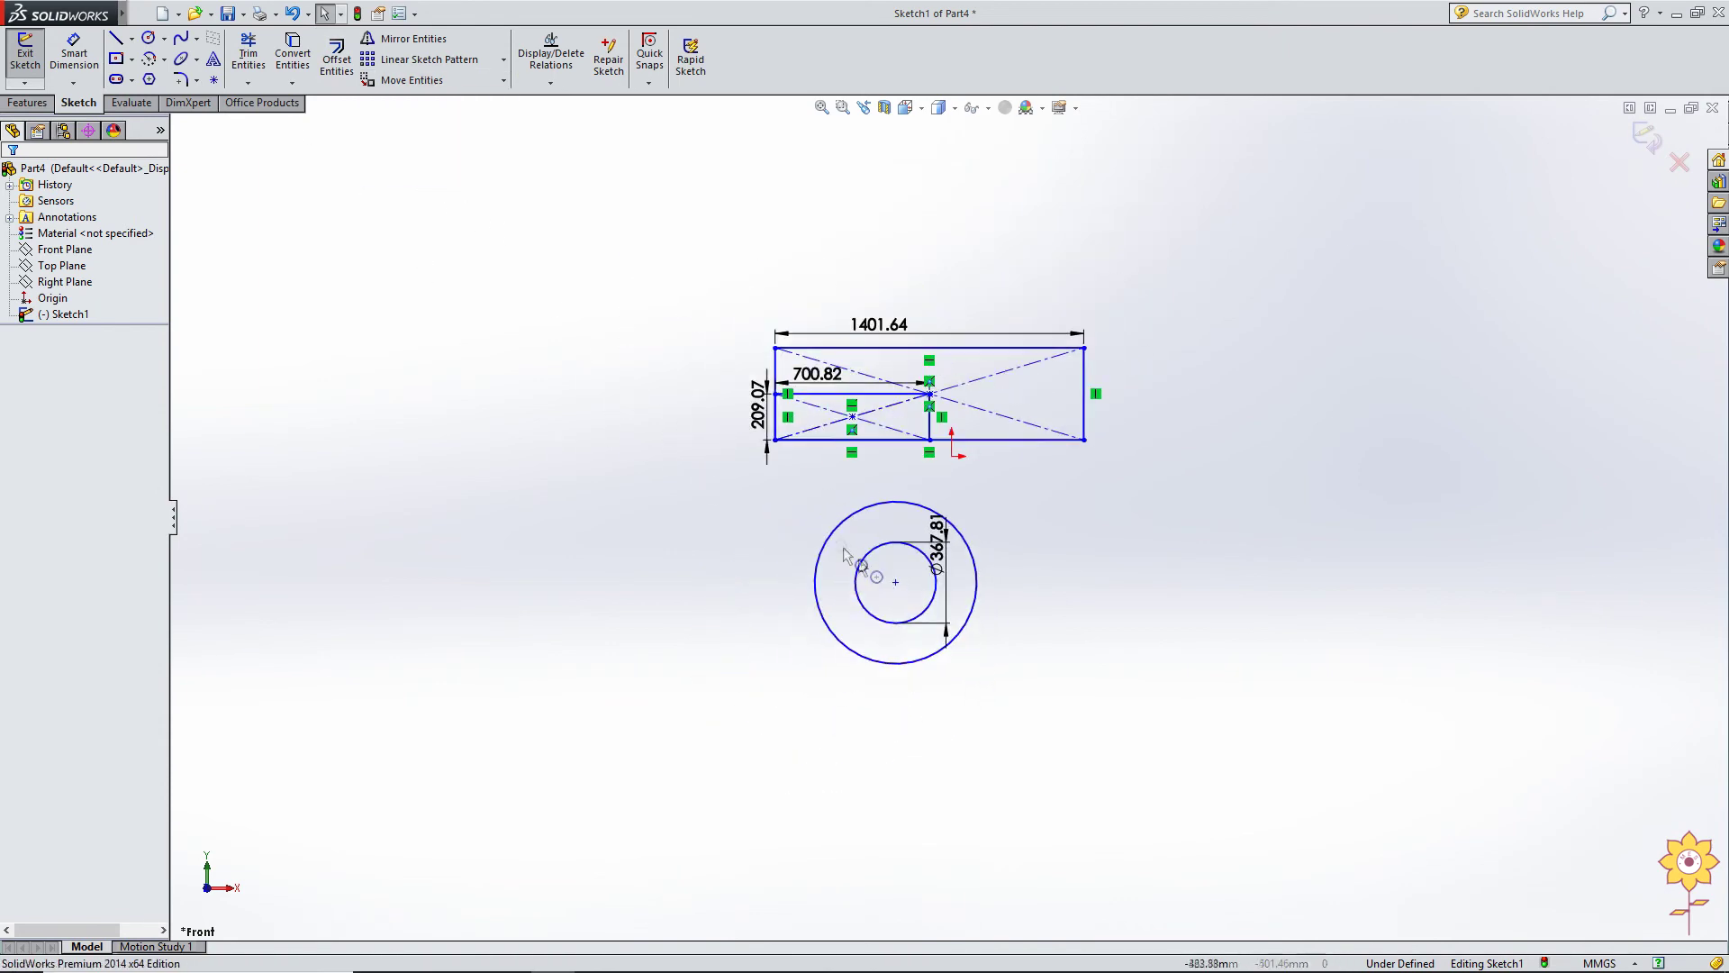
pyautogui.moveTo(593, 239); pyautogui.dragTo(1252, 767)
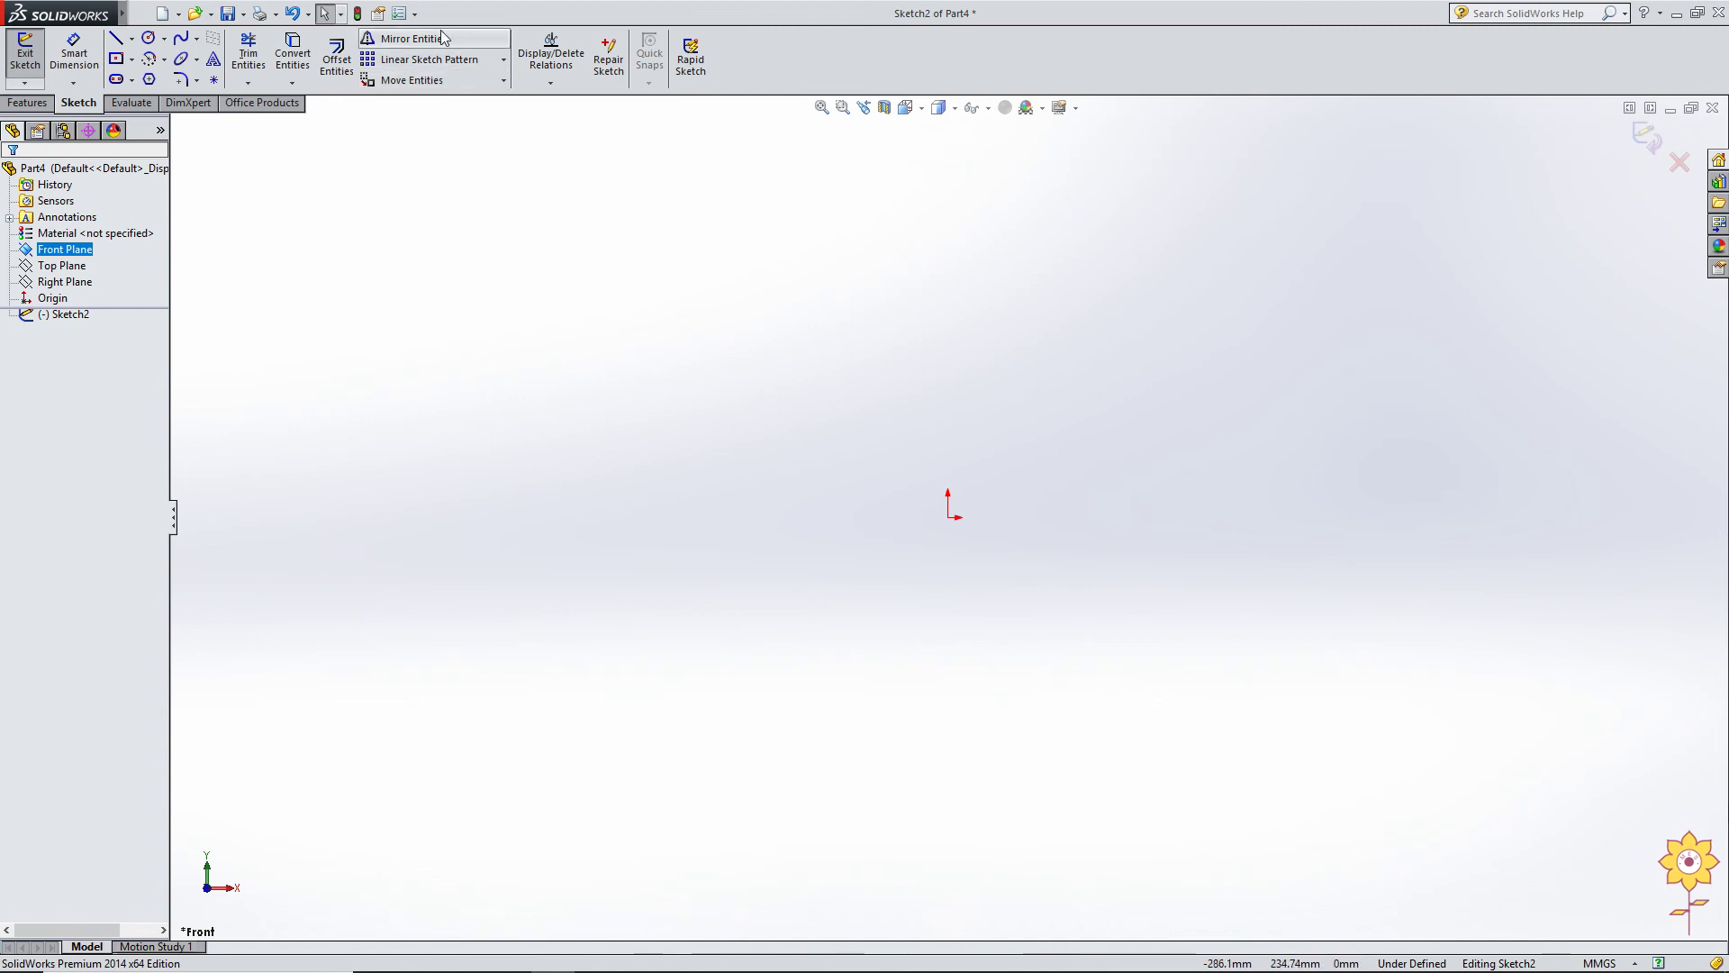
# Step: Browse the Linear Sketch Pattern, Move Entities and Relations flyout options
pyautogui.click(502, 84)
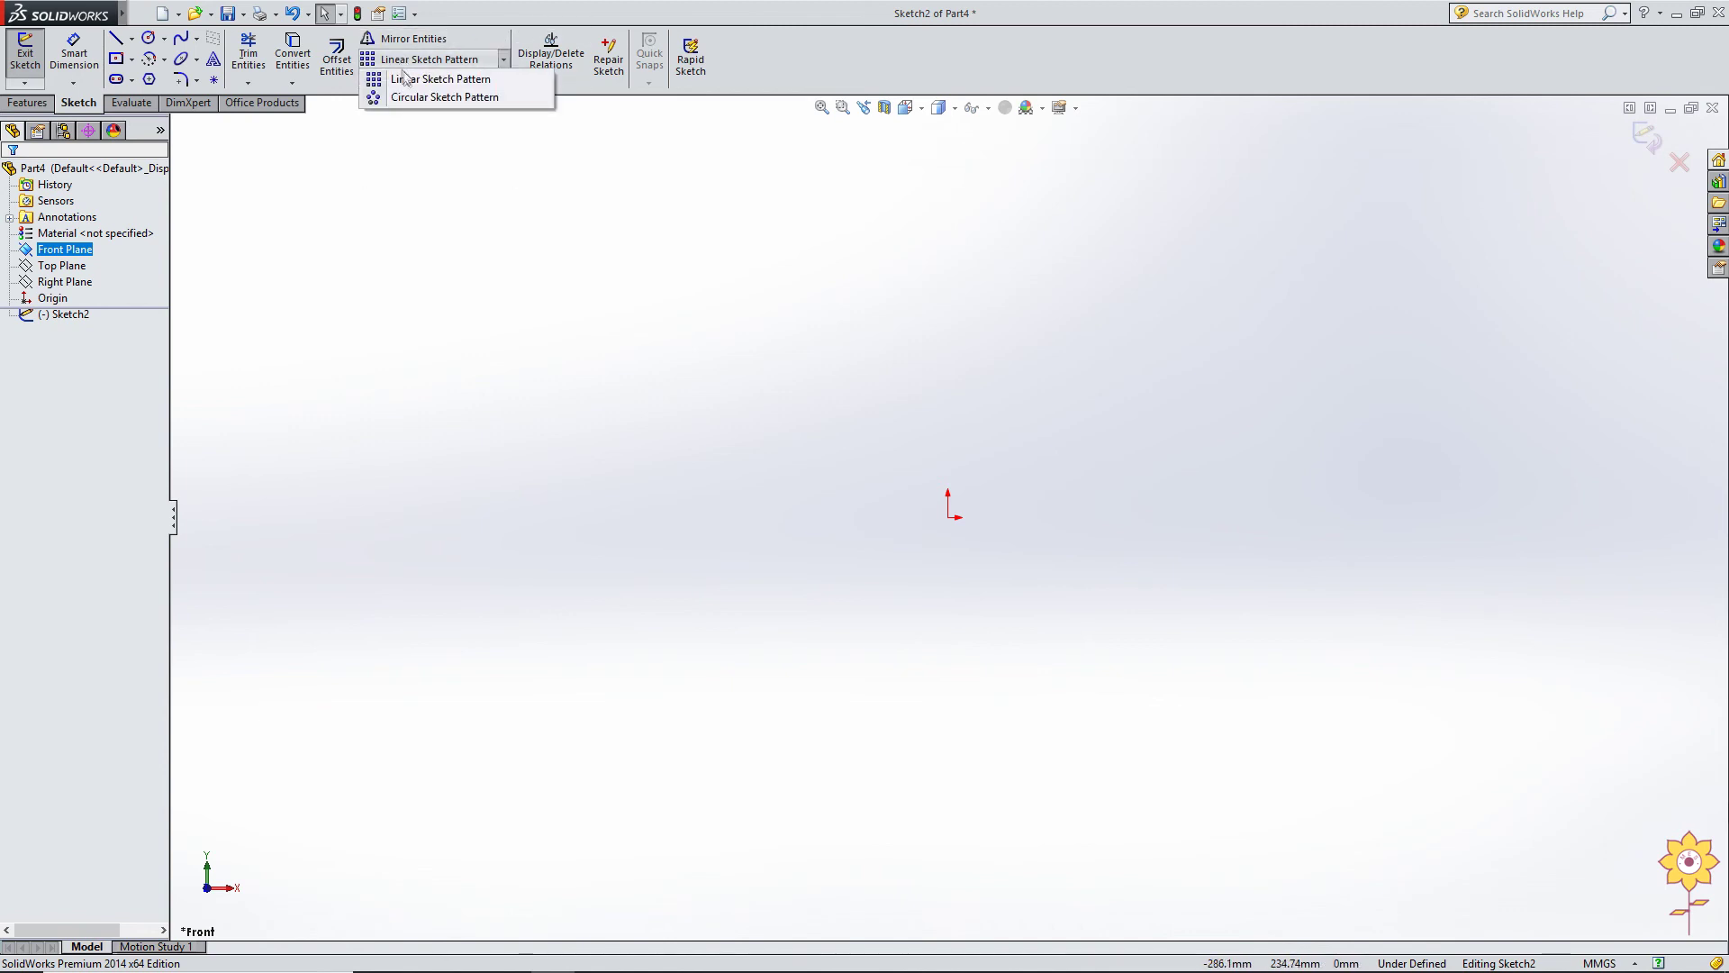
pyautogui.click(538, 173)
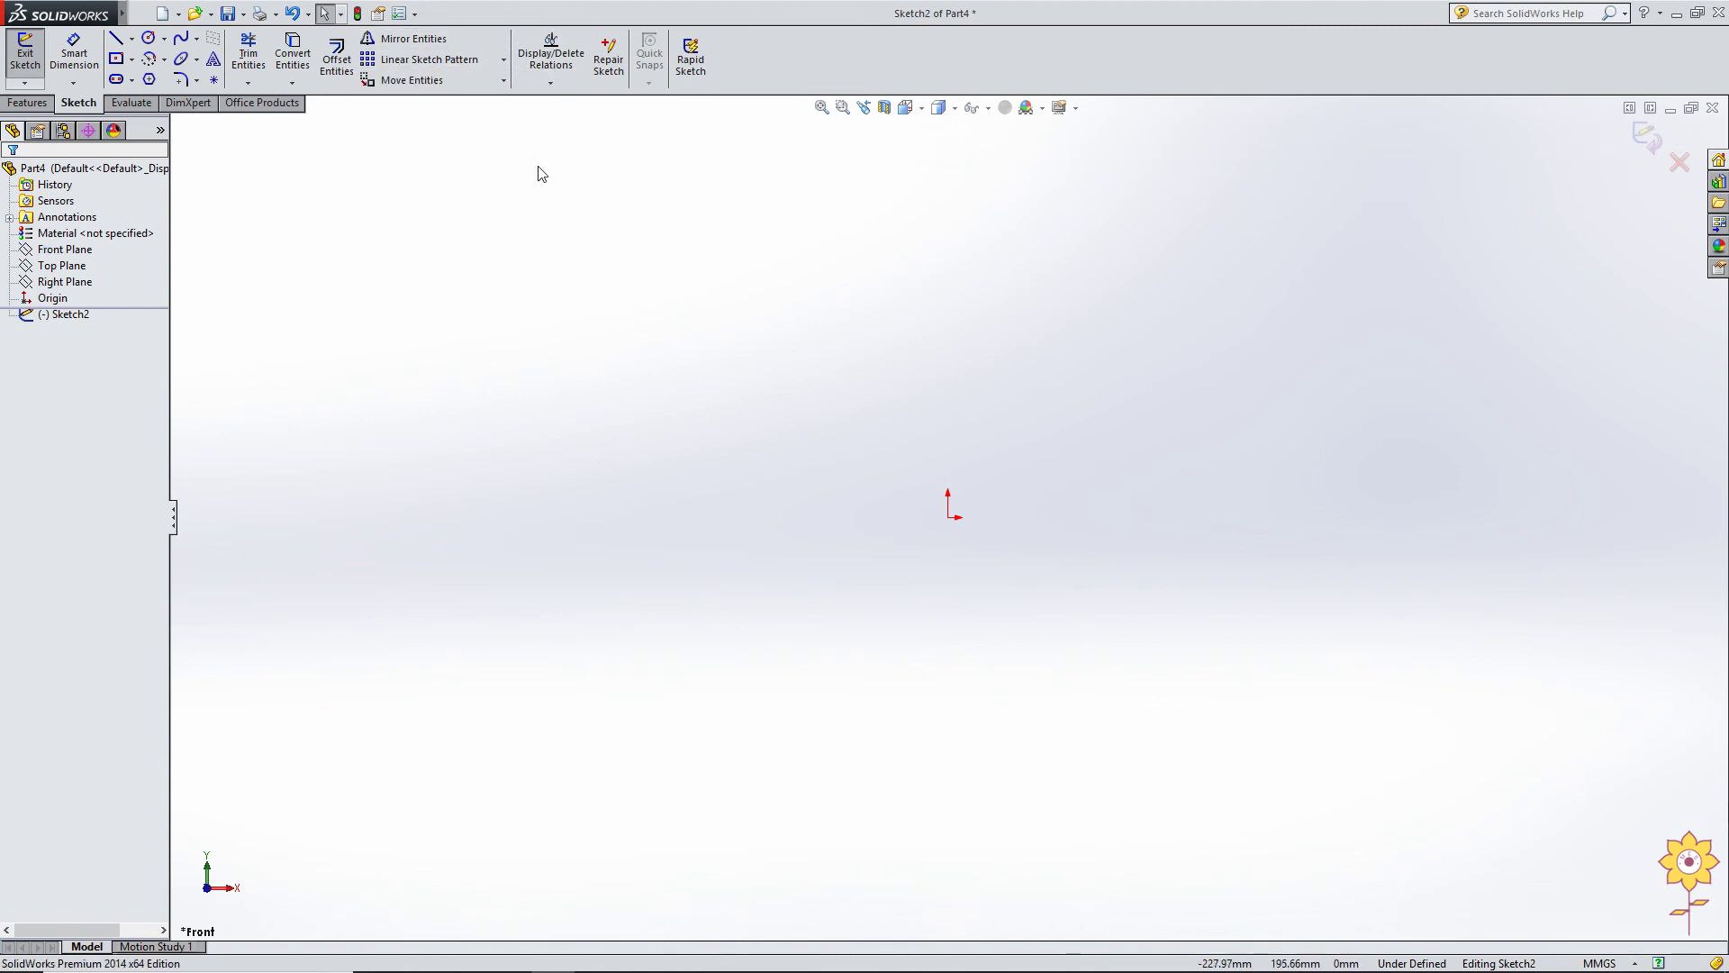
pyautogui.click(502, 80)
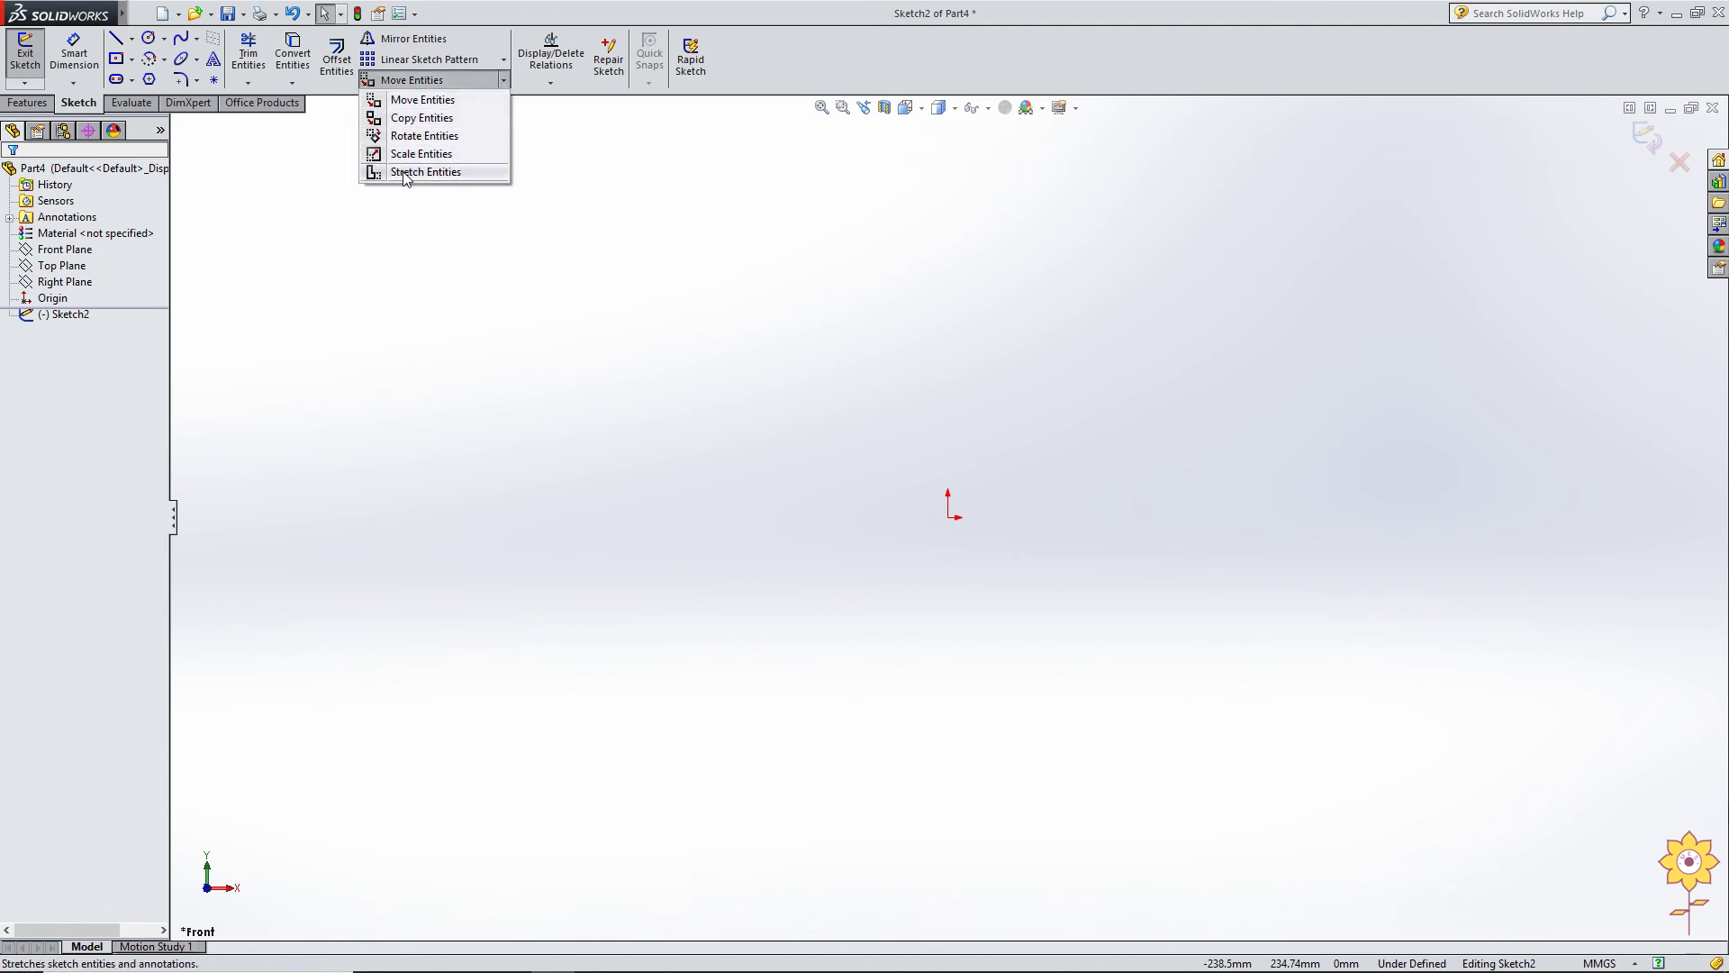
pyautogui.click(551, 84)
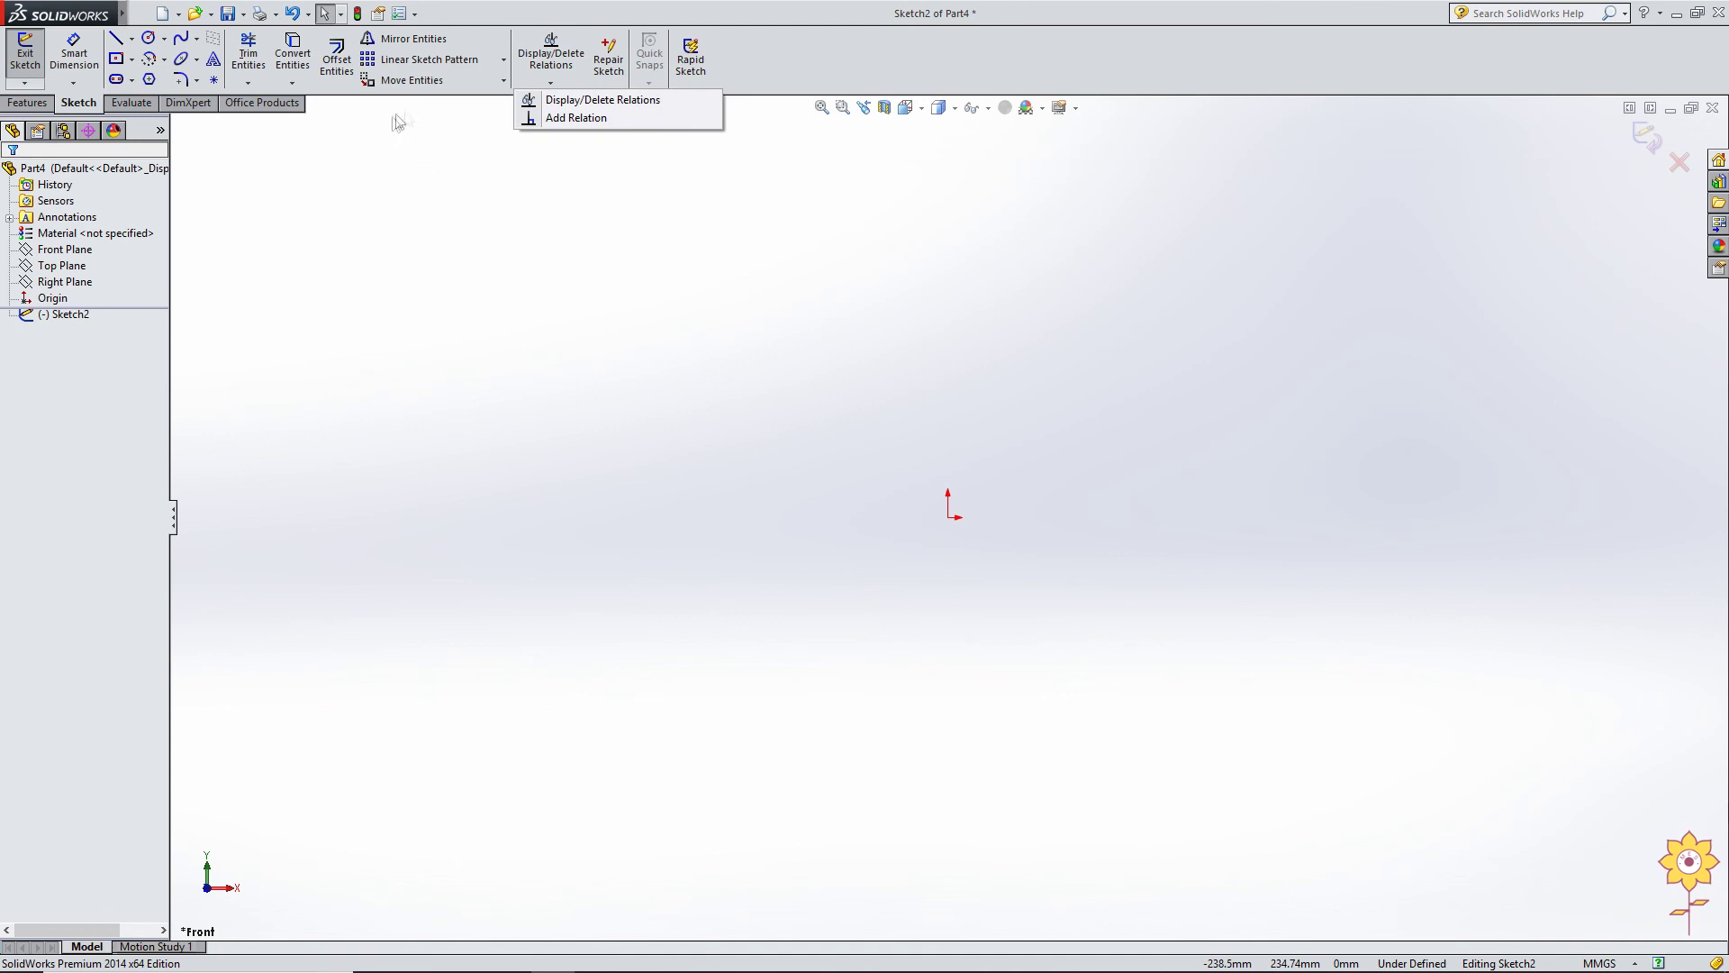
pyautogui.click(503, 80)
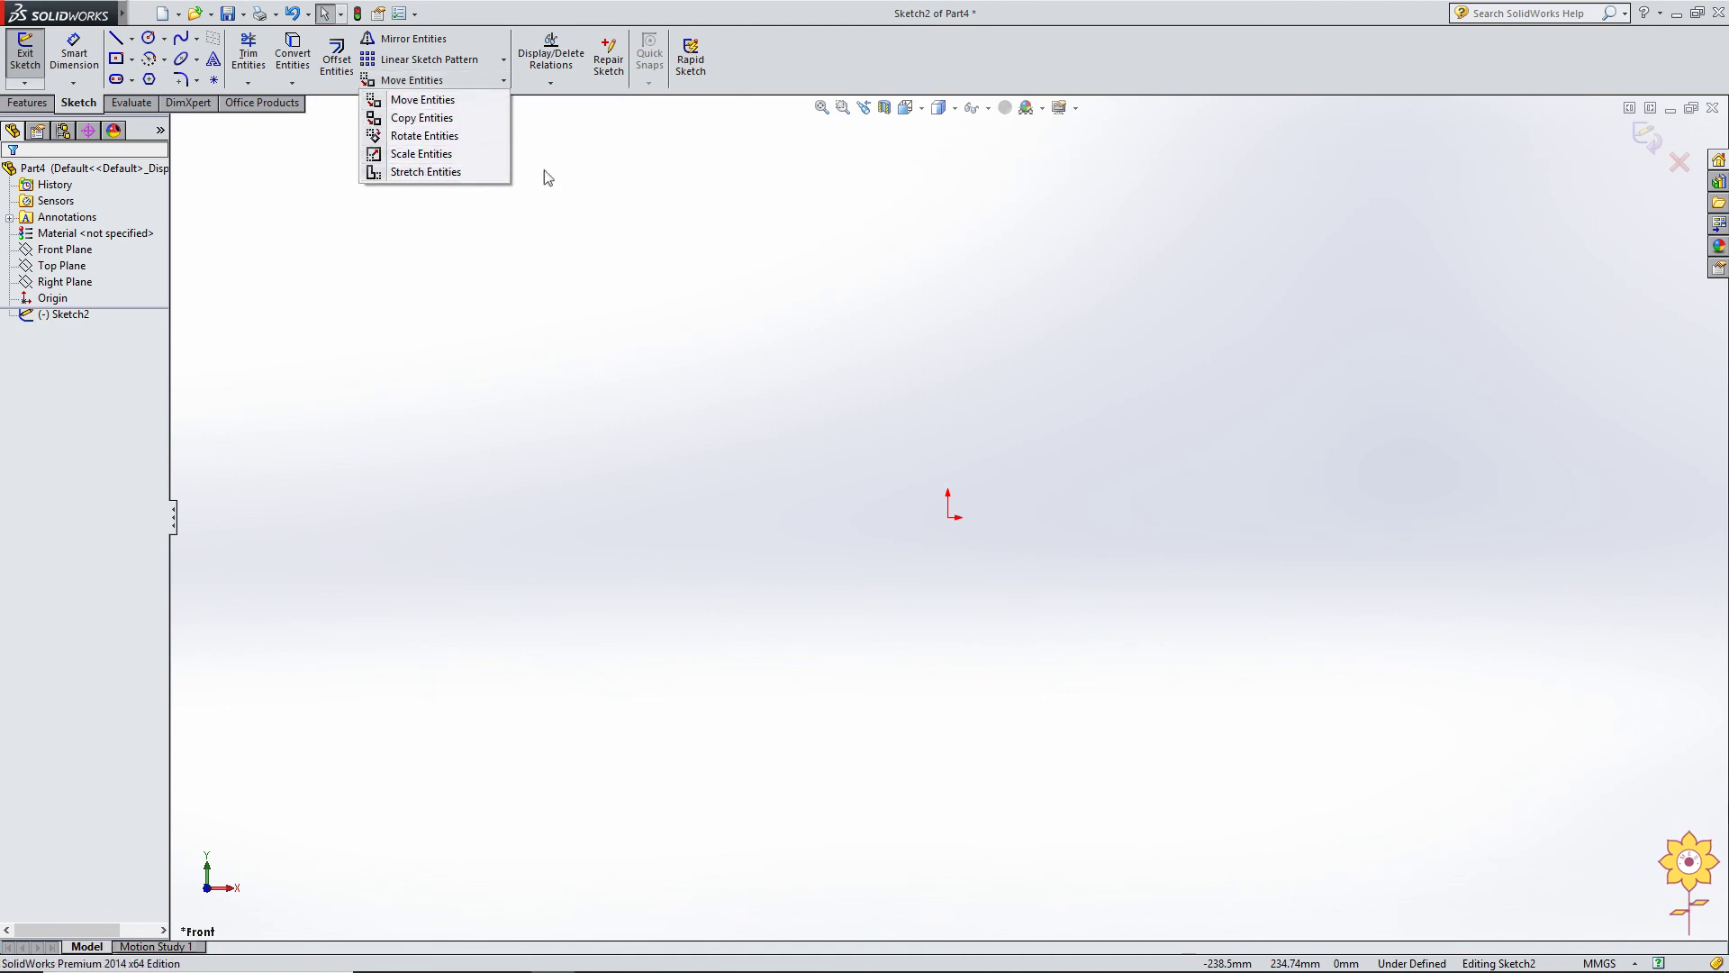
pyautogui.click(520, 129)
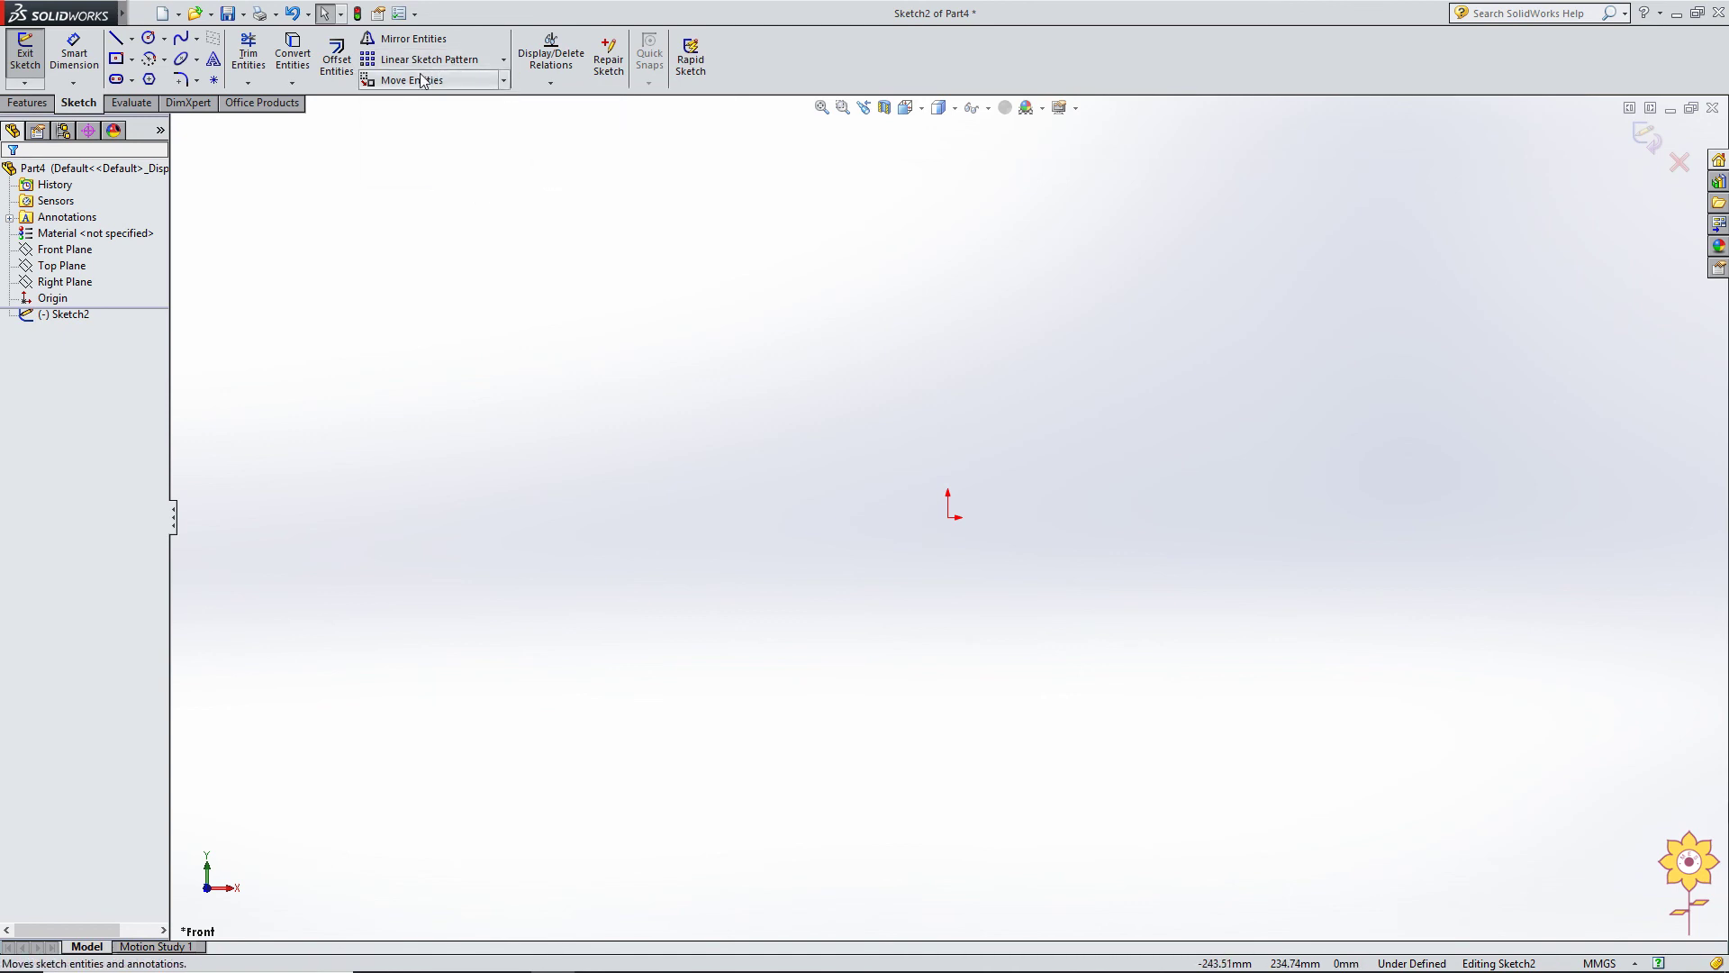
pyautogui.click(505, 62)
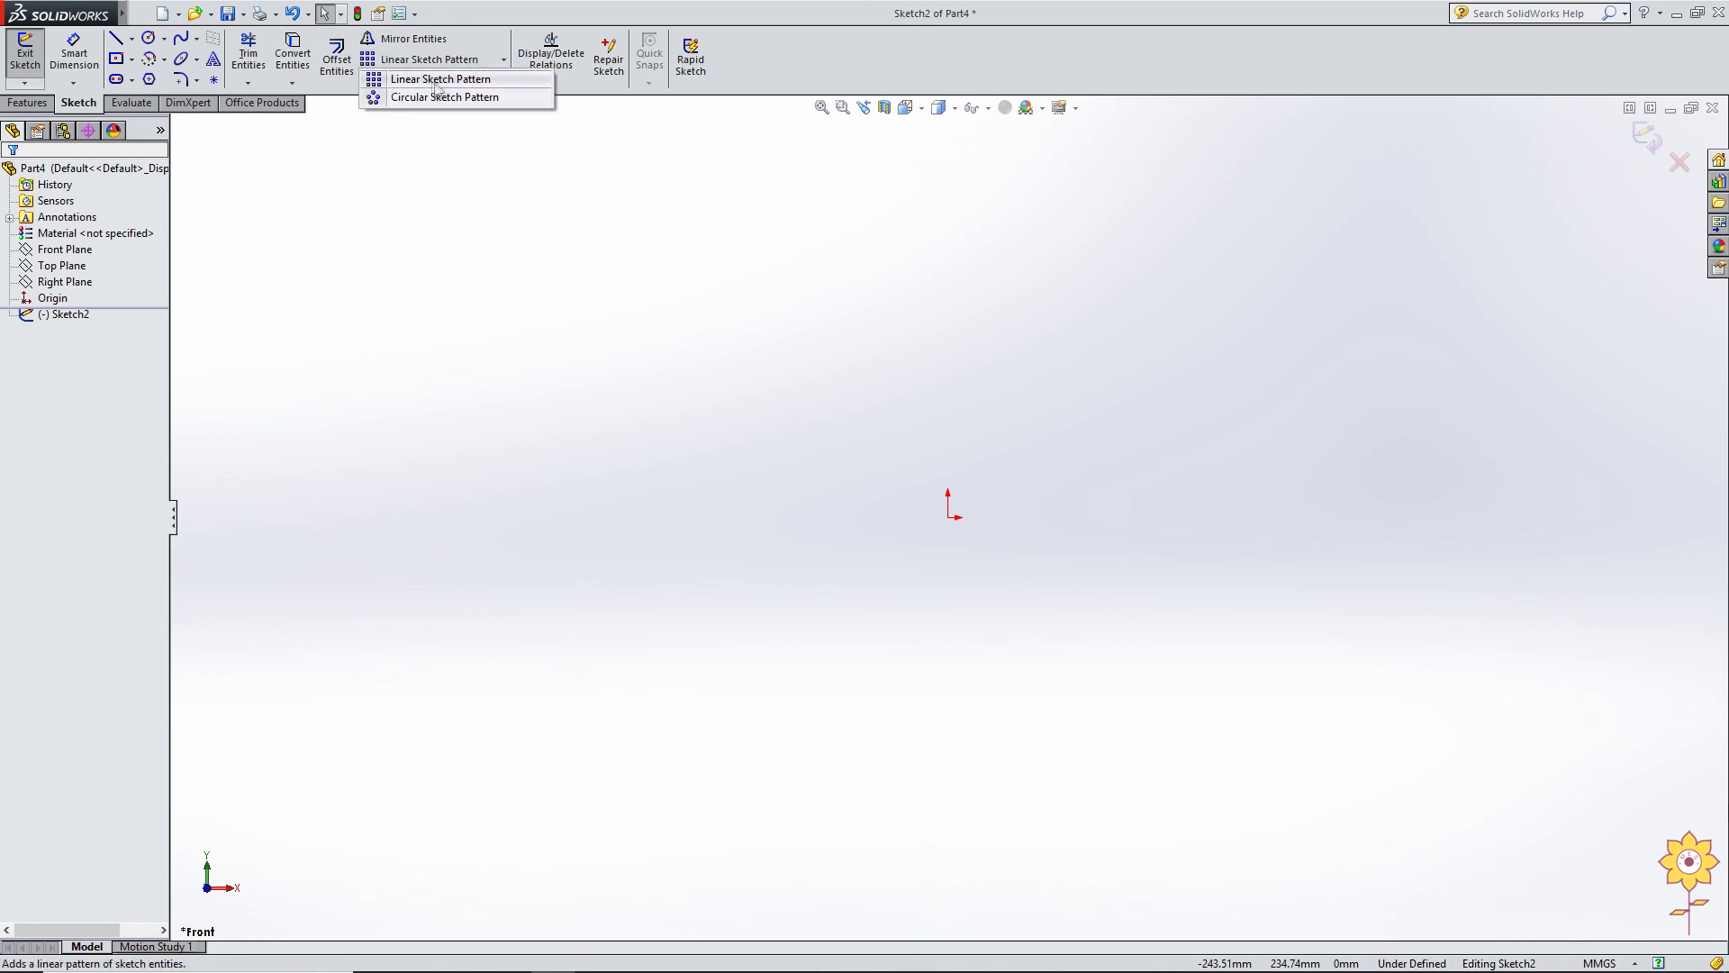